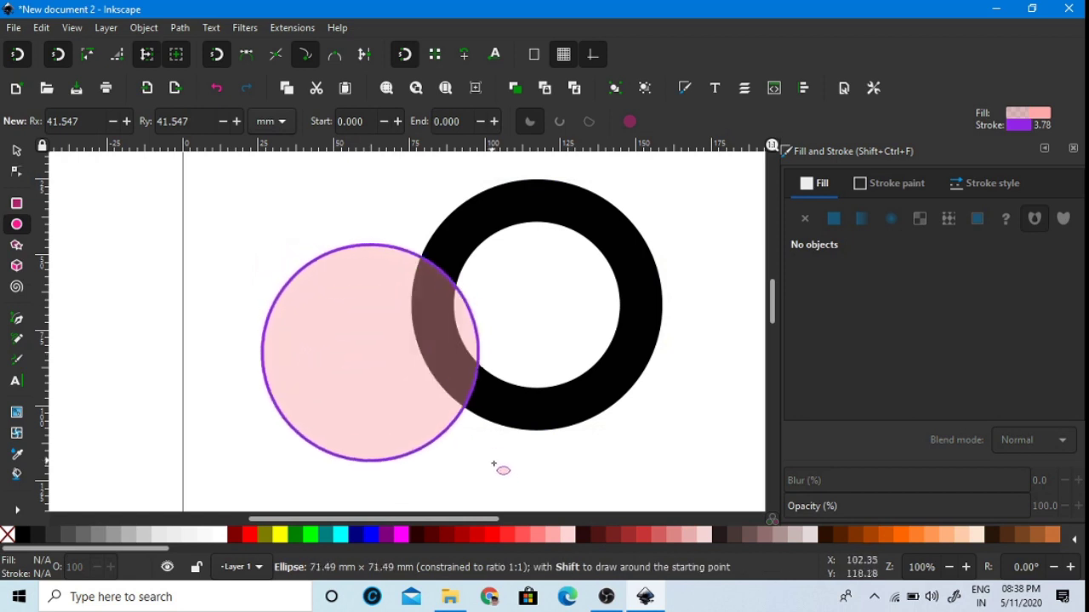
- Centre the pink circle on the black ring and enlarge it around its centre to about 88 mm, slightly beyond the ring
{"action": "left_click", "coordinate": [16, 150]}
{"action": "left_click_drag", "start_coordinate": [368, 374], "coordinate": [531, 315]}
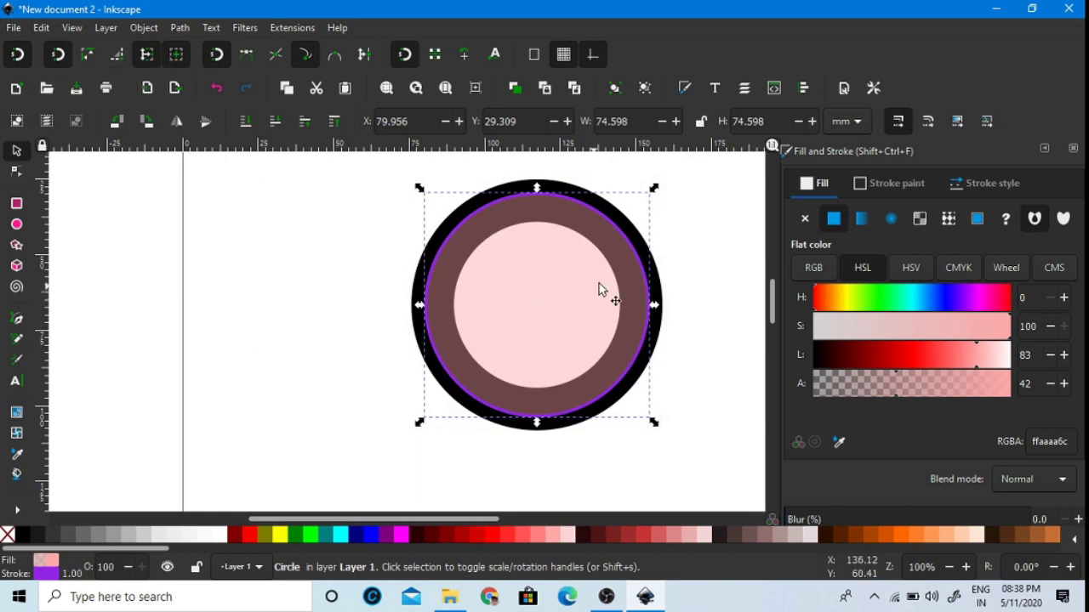
{"action": "left_click_drag", "start_coordinate": [654, 189], "coordinate": [677, 169]}
- Set the circle's stroke width to 1 mm and change its stroke colour to black
{"action": "scroll", "coordinate": [632, 212], "scroll_direction": "up", "scroll_amount": 4}
{"action": "left_click", "coordinate": [960, 189]}
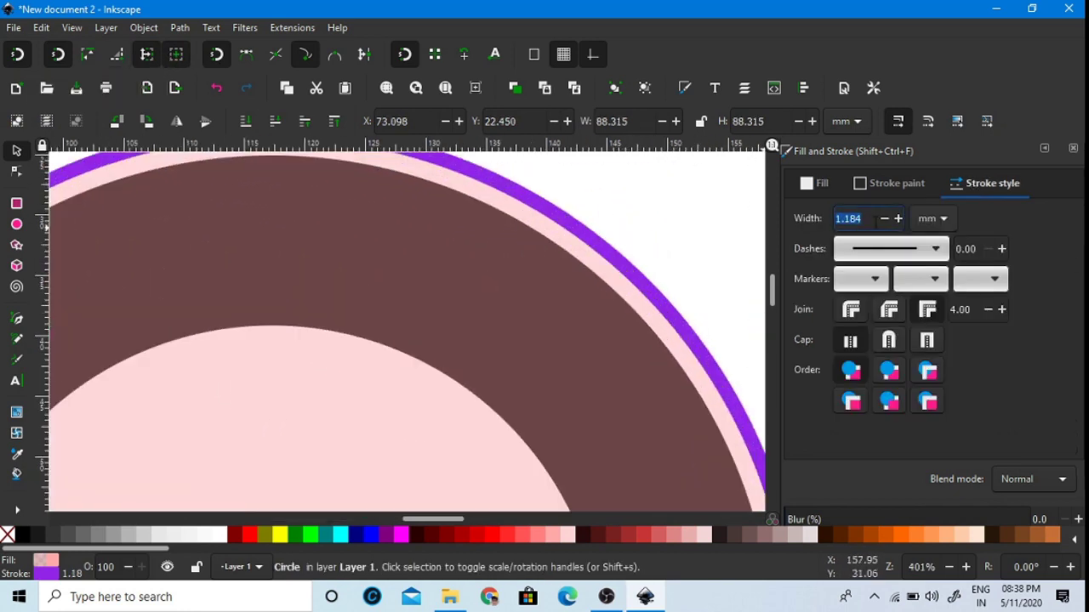
{"action": "key", "text": "Return"}
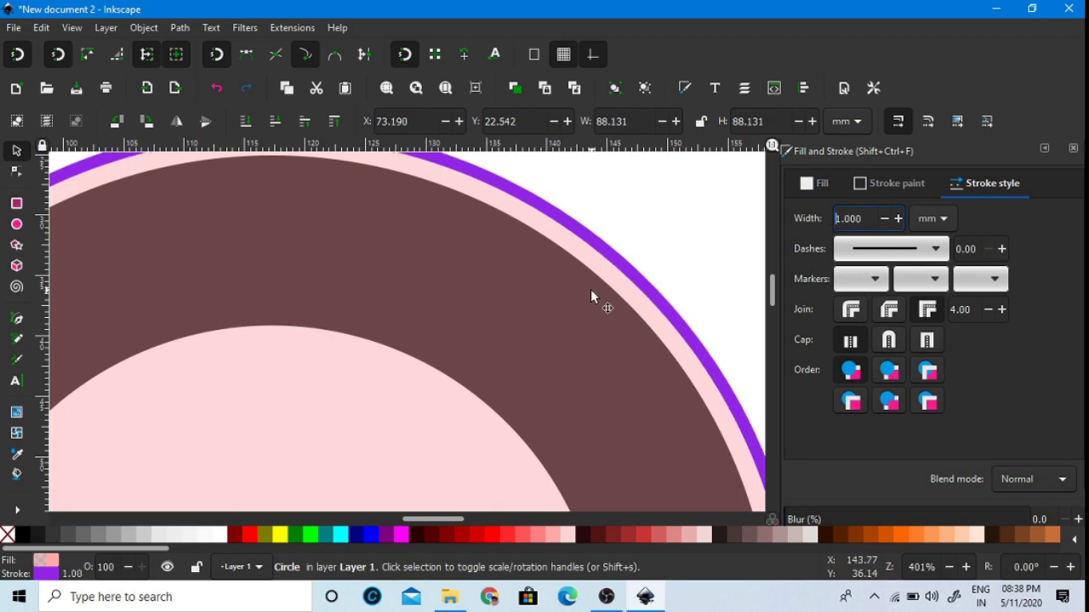
{"action": "left_click", "coordinate": [892, 185]}
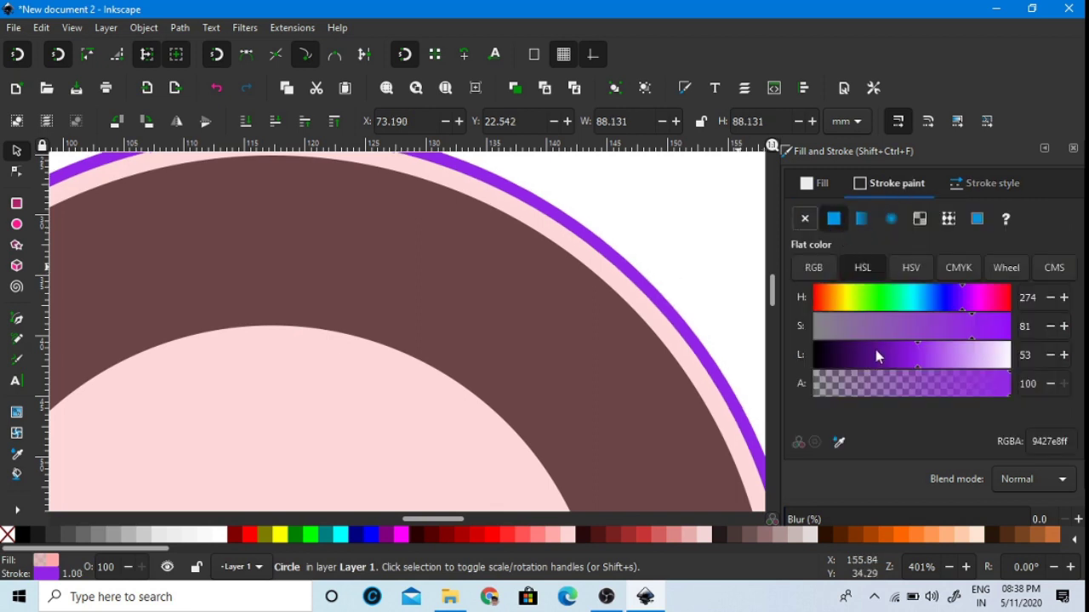
{"action": "left_click_drag", "start_coordinate": [877, 355], "coordinate": [763, 370]}
- Remove the fill from the outer circle so only its outline surrounds the black ring, and deselect it
{"action": "left_click", "coordinate": [818, 182]}
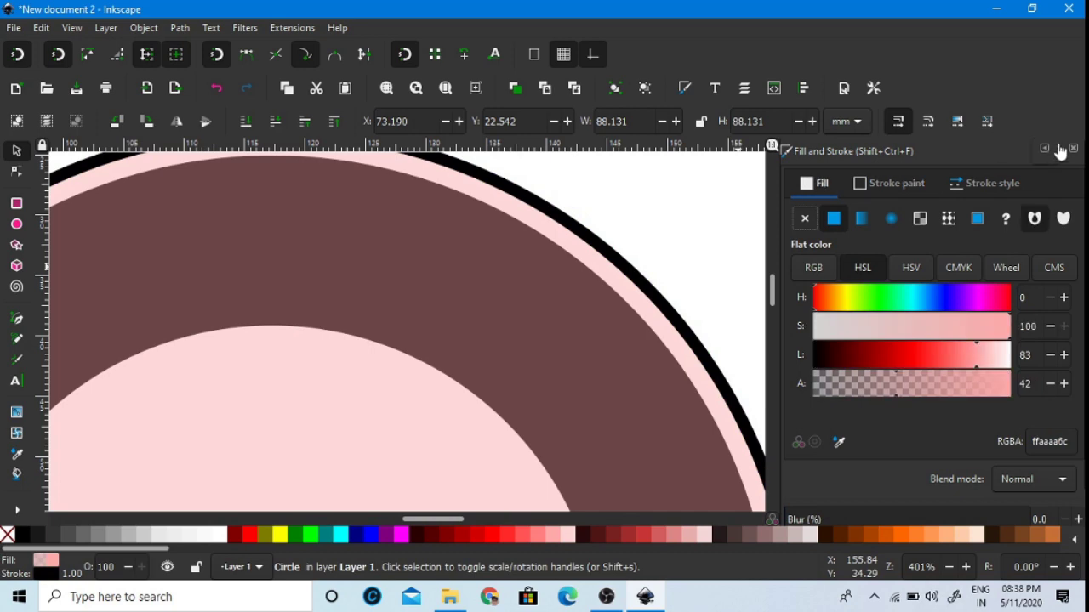
{"action": "left_click", "coordinate": [1045, 149]}
{"action": "scroll", "coordinate": [637, 284], "scroll_direction": "down", "scroll_amount": 3}
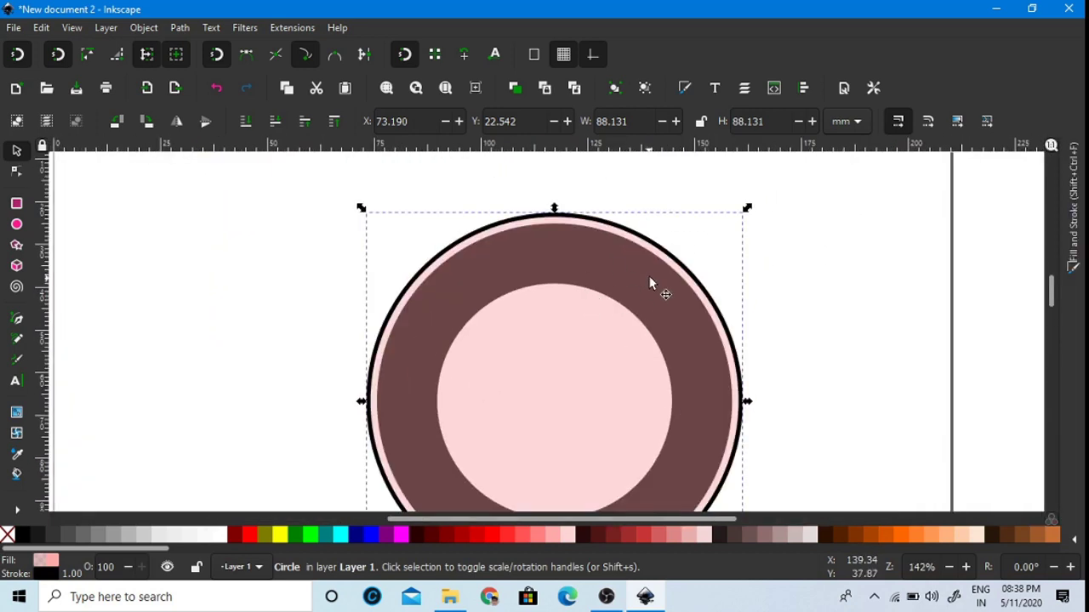
{"action": "scroll", "coordinate": [649, 275], "scroll_direction": "up", "scroll_amount": 1}
{"action": "left_click", "coordinate": [7, 534]}
{"action": "scroll", "coordinate": [523, 210], "scroll_direction": "up", "scroll_amount": 4}
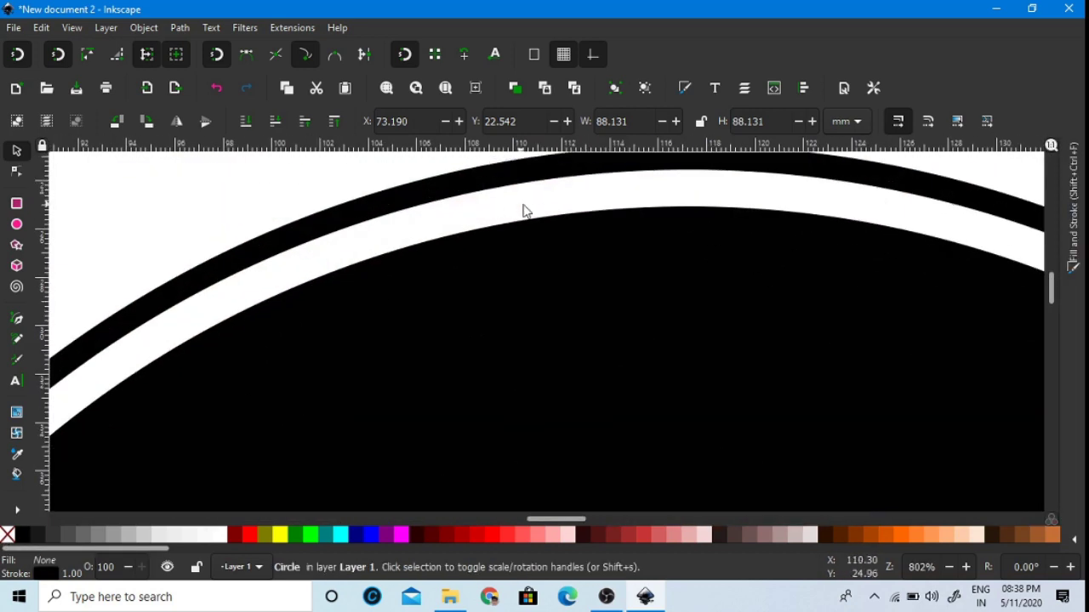
{"action": "scroll", "coordinate": [524, 210], "scroll_direction": "down", "scroll_amount": 7}
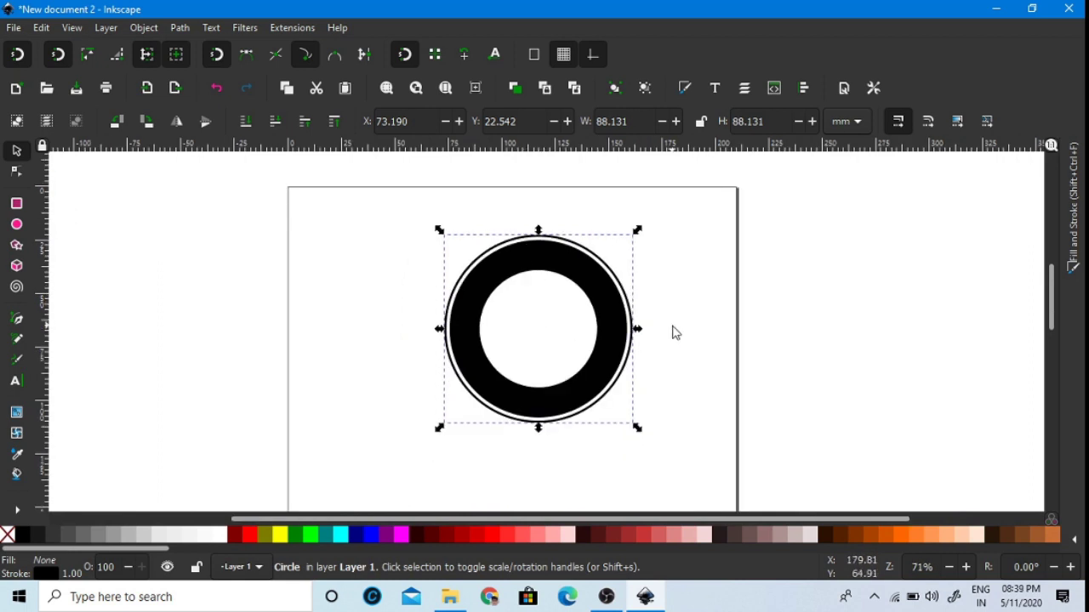
{"action": "left_click", "coordinate": [672, 332]}
- Draw a horizontal rectangle about 116 by 19 mm across the ring and snap its centre to the ring's centre
{"action": "left_click", "coordinate": [16, 203]}
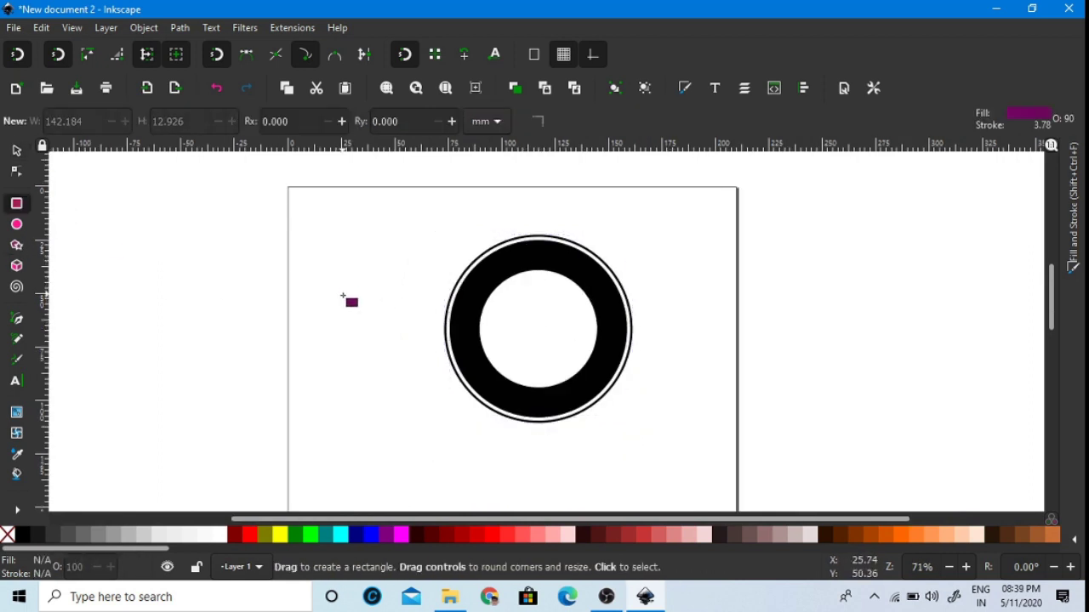
{"action": "left_click_drag", "start_coordinate": [407, 310], "coordinate": [664, 358]}
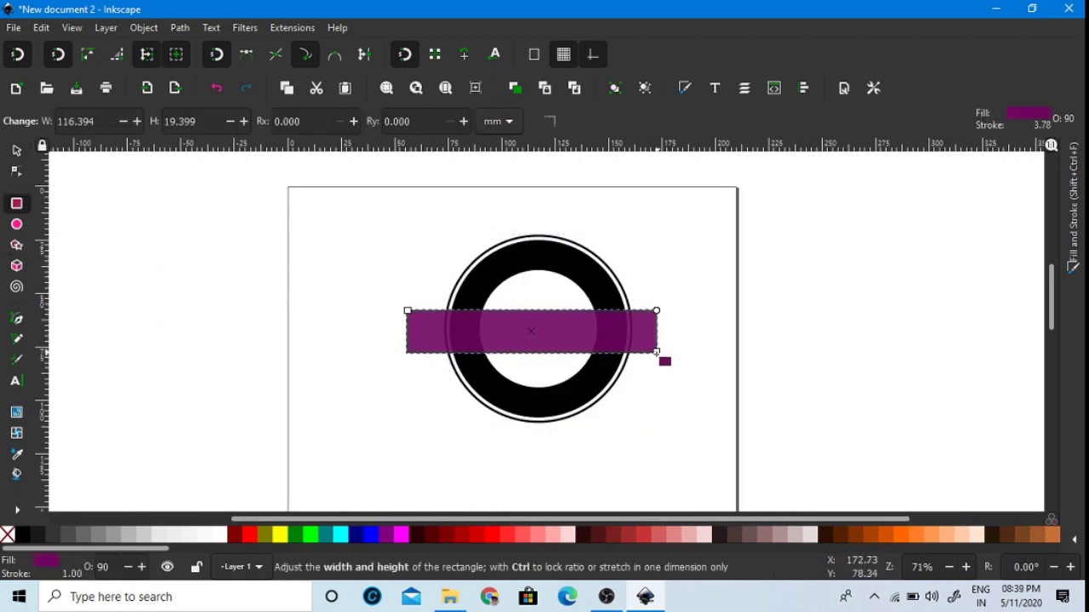
{"action": "left_click", "coordinate": [17, 149]}
{"action": "left_click_drag", "start_coordinate": [533, 334], "coordinate": [540, 329]}
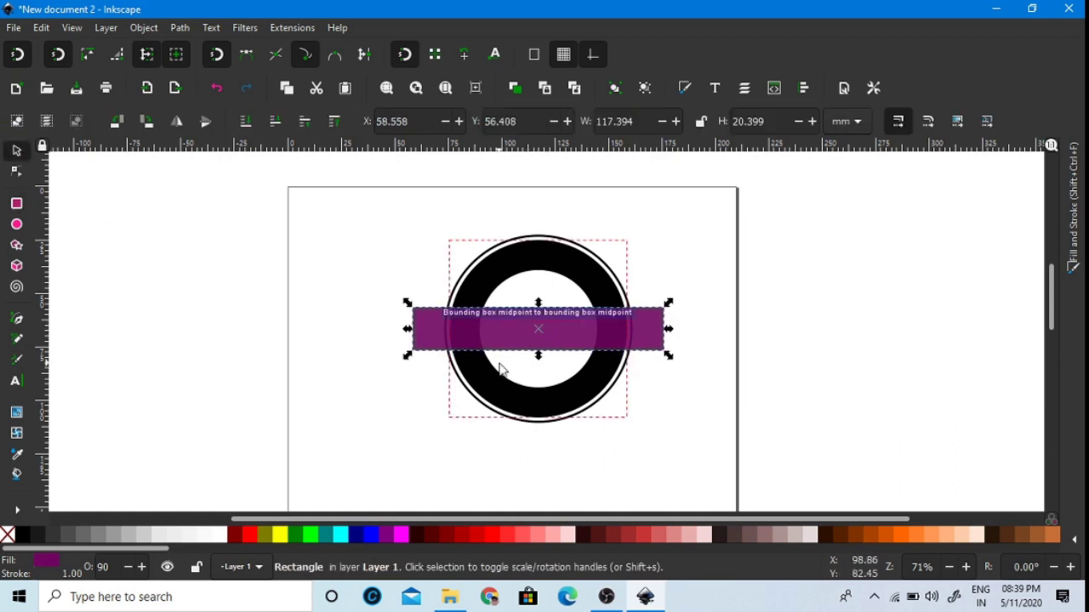
- Subtract the rectangle from the black ring with a Difference operation to split it into upper and lower segments
{"action": "scroll", "coordinate": [499, 357], "scroll_direction": "up", "scroll_amount": 2, "text": "ctrl"}
{"action": "left_click", "coordinate": [471, 399], "text": "shift"}
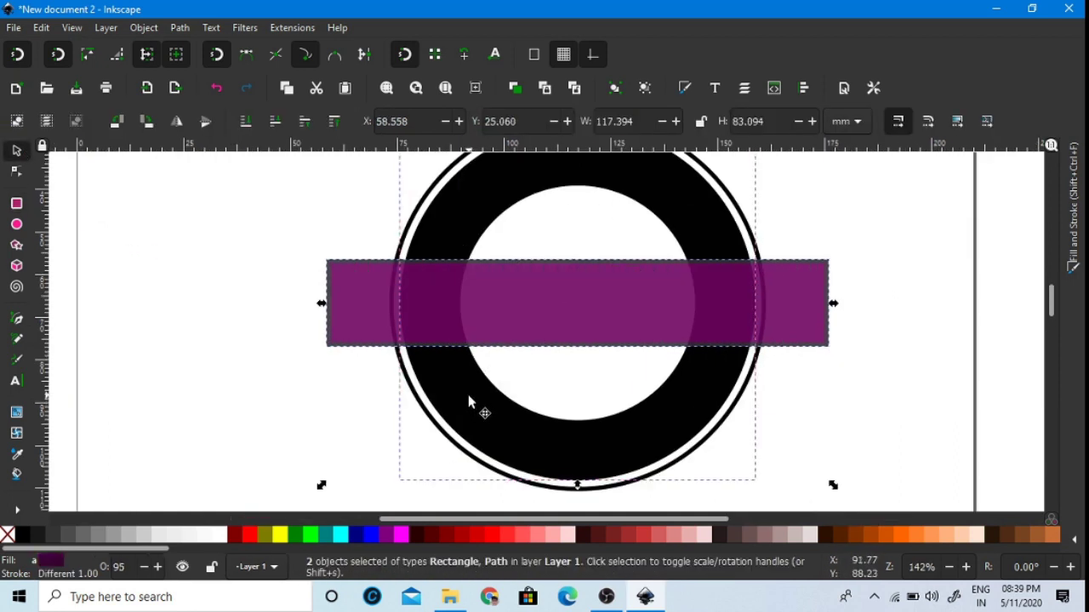
{"action": "left_click", "coordinate": [179, 28]}
{"action": "left_click", "coordinate": [206, 123]}
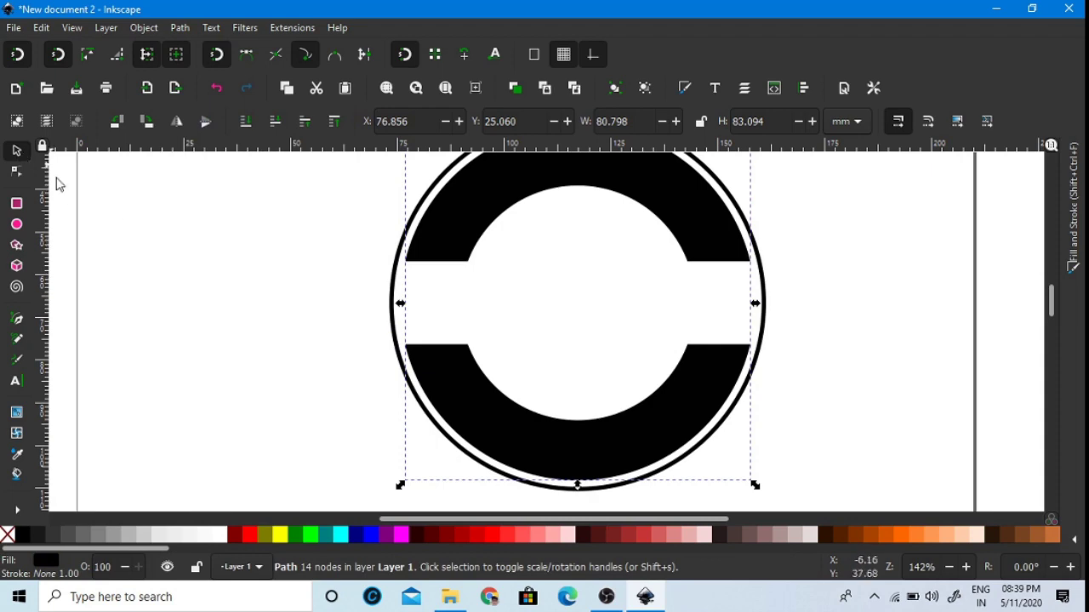
{"action": "left_click", "coordinate": [315, 319]}
- Select the split ring and outer circle together and move them about 10 mm left, closer to the page's centre
{"action": "scroll", "coordinate": [315, 318], "scroll_direction": "down", "scroll_amount": 2, "text": "ctrl"}
{"action": "left_click_drag", "start_coordinate": [448, 308], "coordinate": [544, 307]}
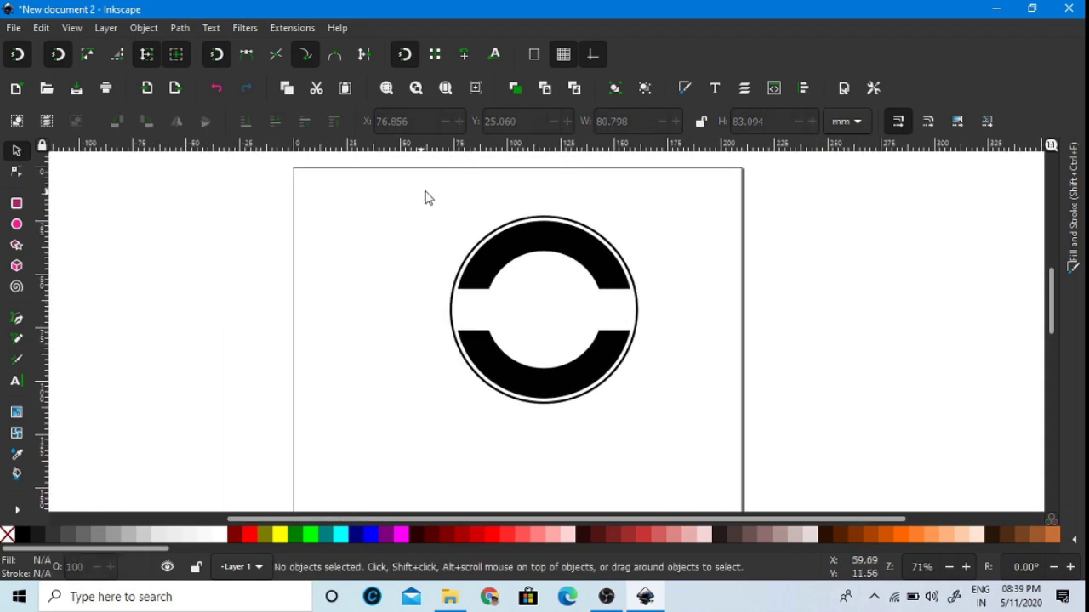
{"action": "left_click_drag", "start_coordinate": [421, 192], "coordinate": [701, 437]}
{"action": "scroll", "coordinate": [557, 301], "scroll_direction": "down", "scroll_amount": 1}
{"action": "scroll", "coordinate": [514, 292], "scroll_direction": "up", "scroll_amount": 1}
{"action": "left_click_drag", "start_coordinate": [555, 239], "coordinate": [532, 242]}
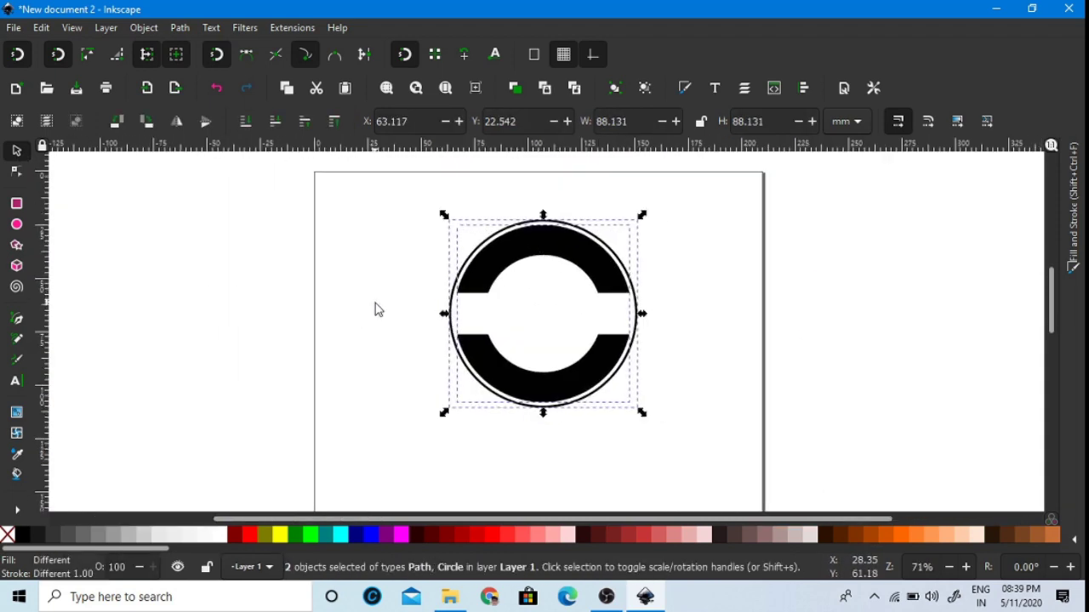
{"action": "left_click", "coordinate": [374, 309]}
- Draw a straight horizontal line about 51 mm long joining the two inner corners of the upper ring segment with the Pen tool
{"action": "scroll", "coordinate": [522, 272], "scroll_direction": "up", "scroll_amount": 4, "text": "ctrl"}
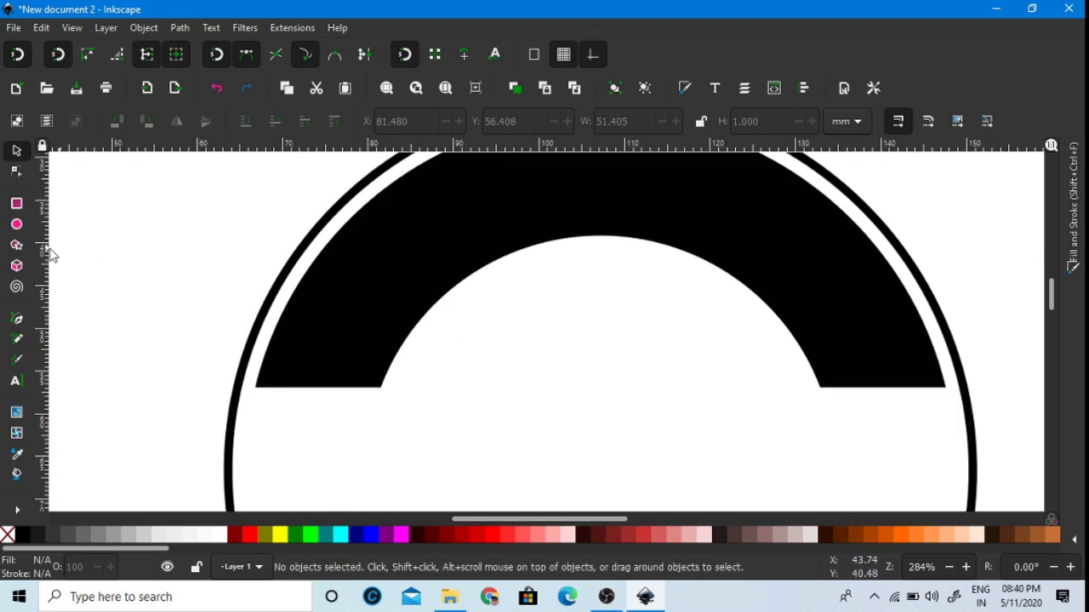
{"action": "left_click", "coordinate": [15, 323]}
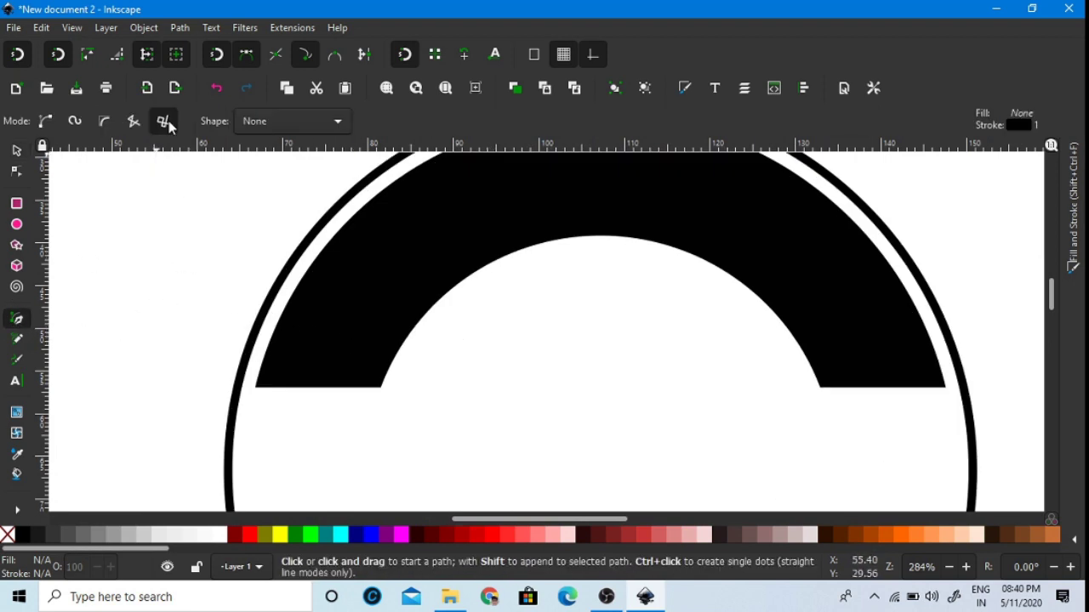
{"action": "left_click", "coordinate": [381, 388]}
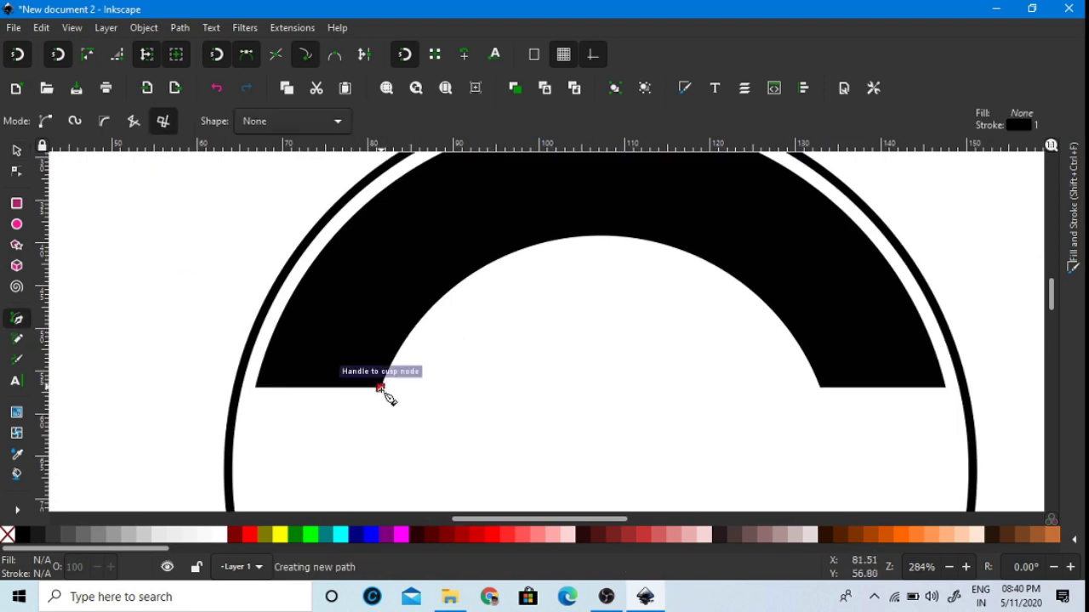
{"action": "double_click", "coordinate": [819, 388]}
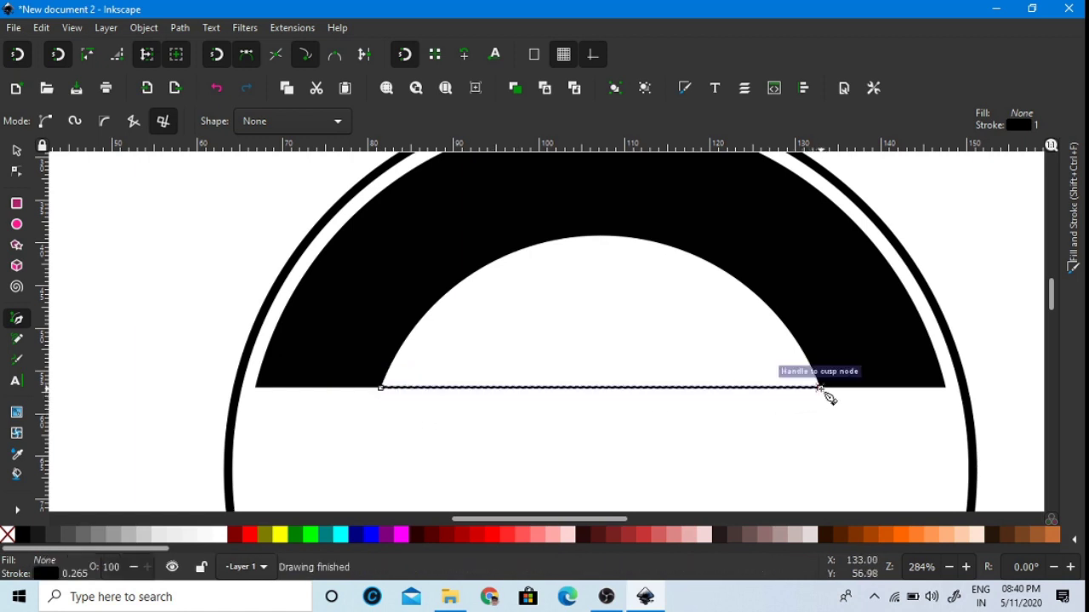
{"action": "key", "text": "s"}
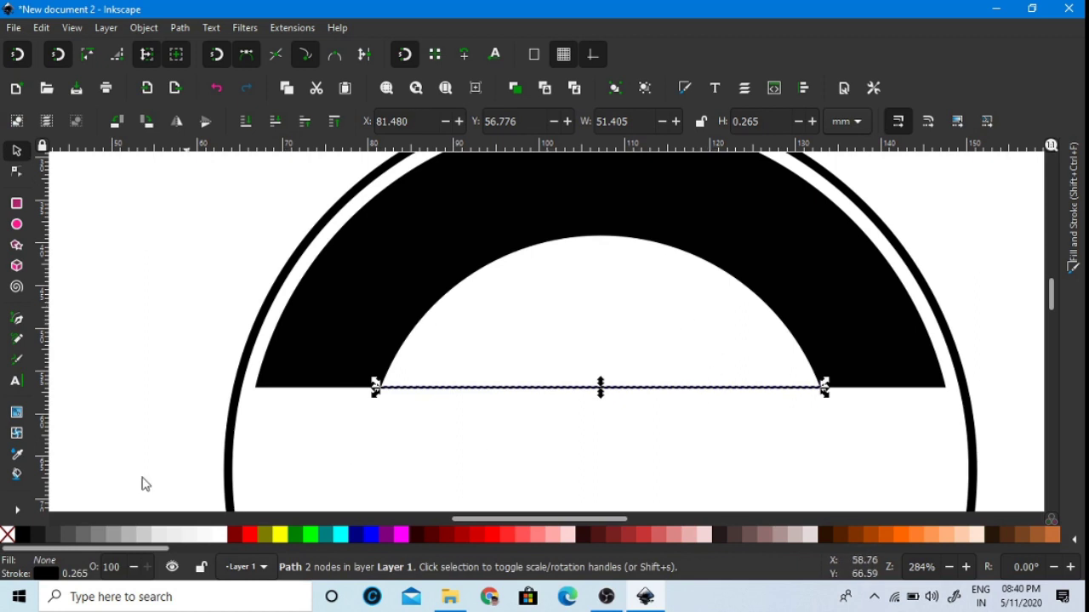
- Set the stroke width of the new horizontal line to 1 mm
{"action": "left_click", "coordinate": [47, 575]}
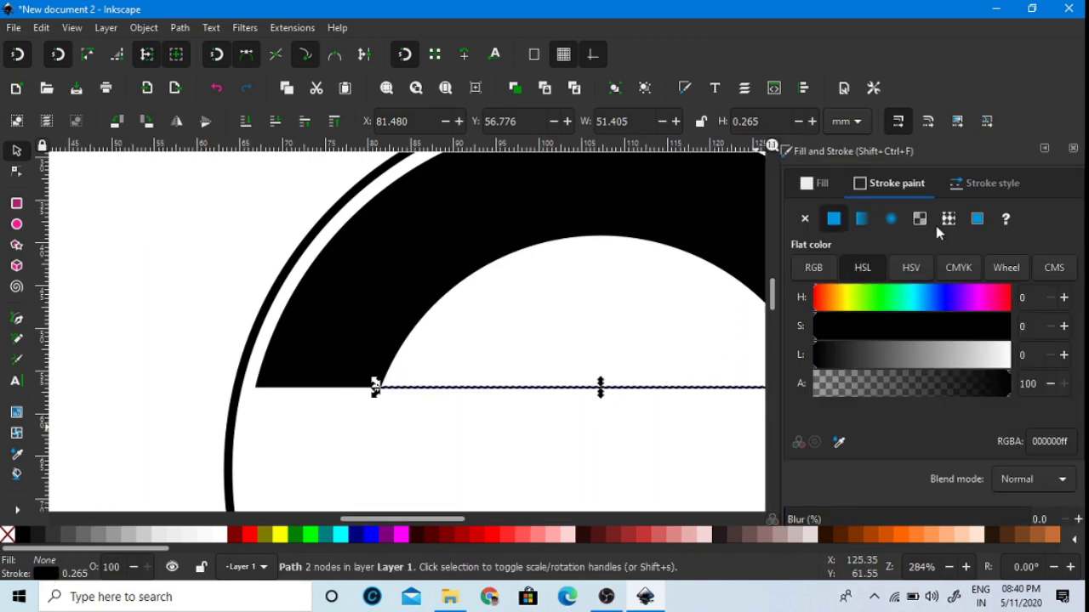
{"action": "left_click", "coordinate": [966, 187]}
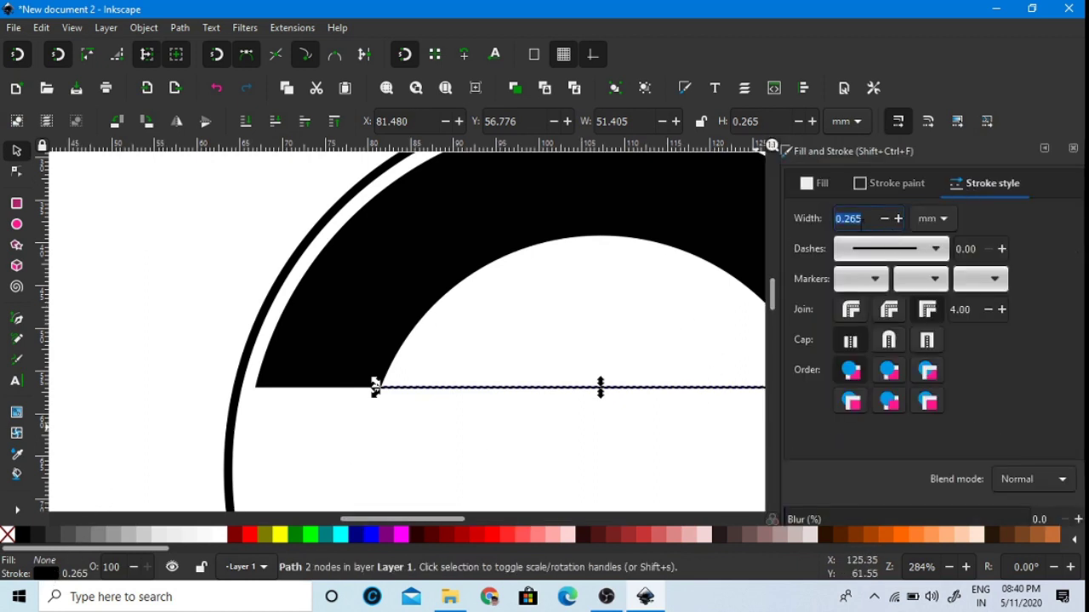
{"action": "key", "text": "Return"}
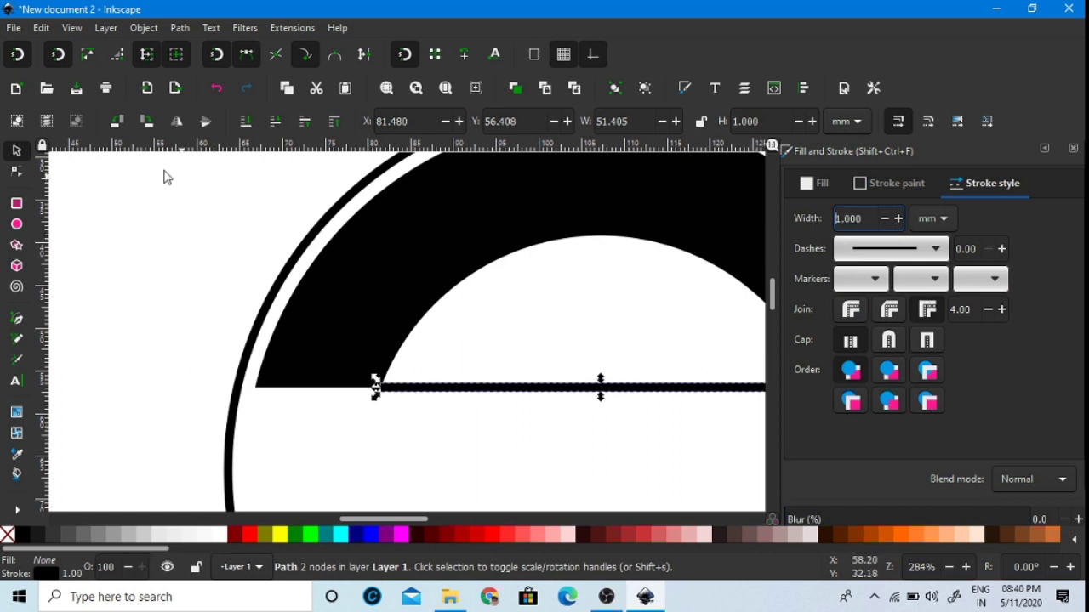
{"action": "left_click", "coordinate": [1045, 150]}
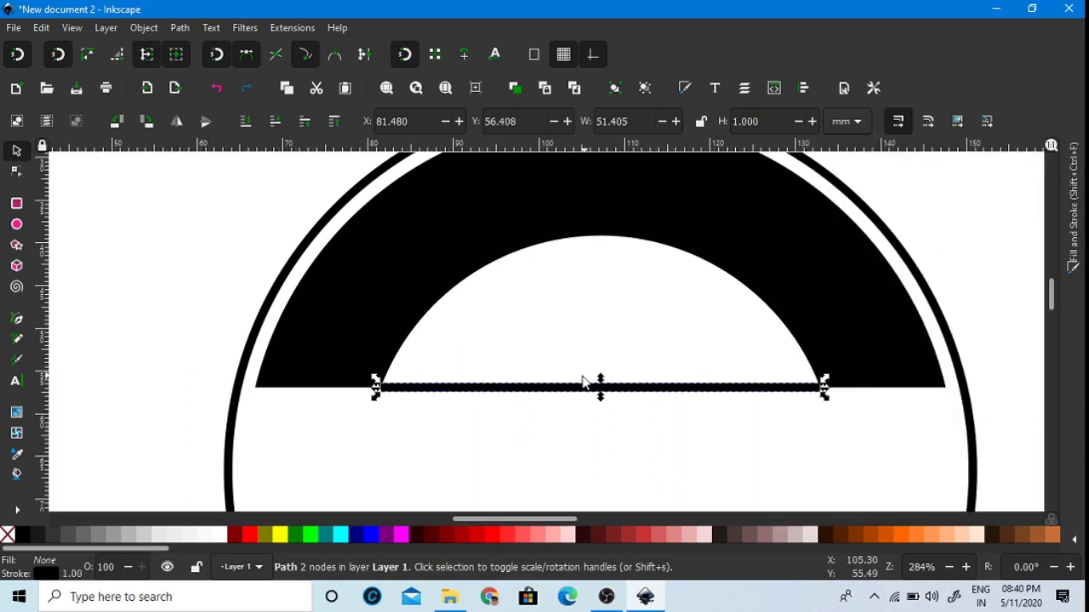
- Convert the line's stroke to a path and raise the bar so its lower edge is flush with the upper segment's cut edge
{"action": "left_click", "coordinate": [179, 28]}
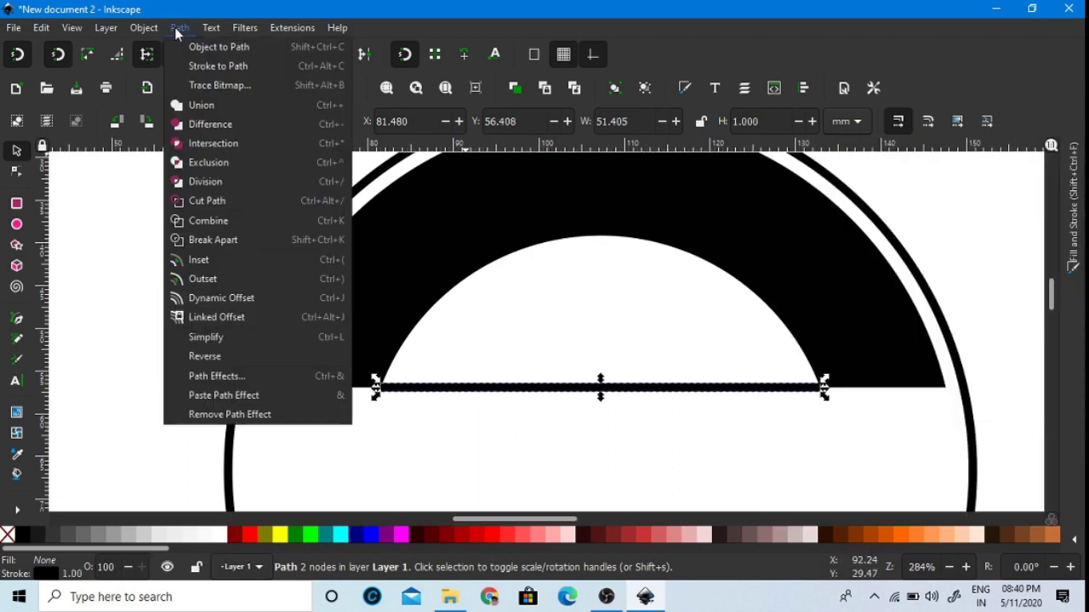
{"action": "left_click", "coordinate": [223, 67]}
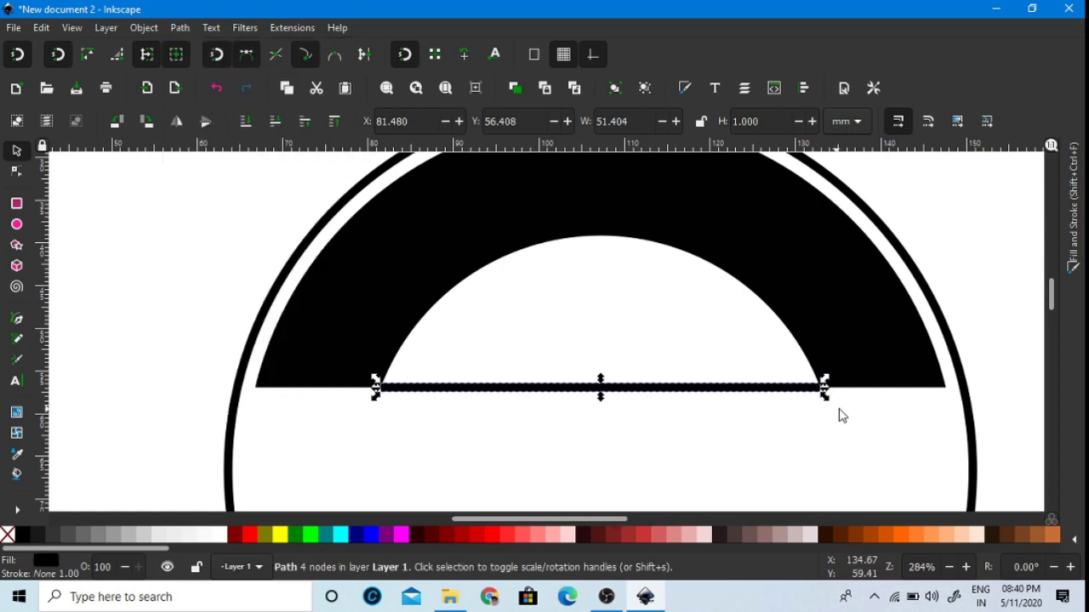
{"action": "scroll", "coordinate": [825, 401], "scroll_direction": "up", "scroll_amount": 5, "text": "ctrl"}
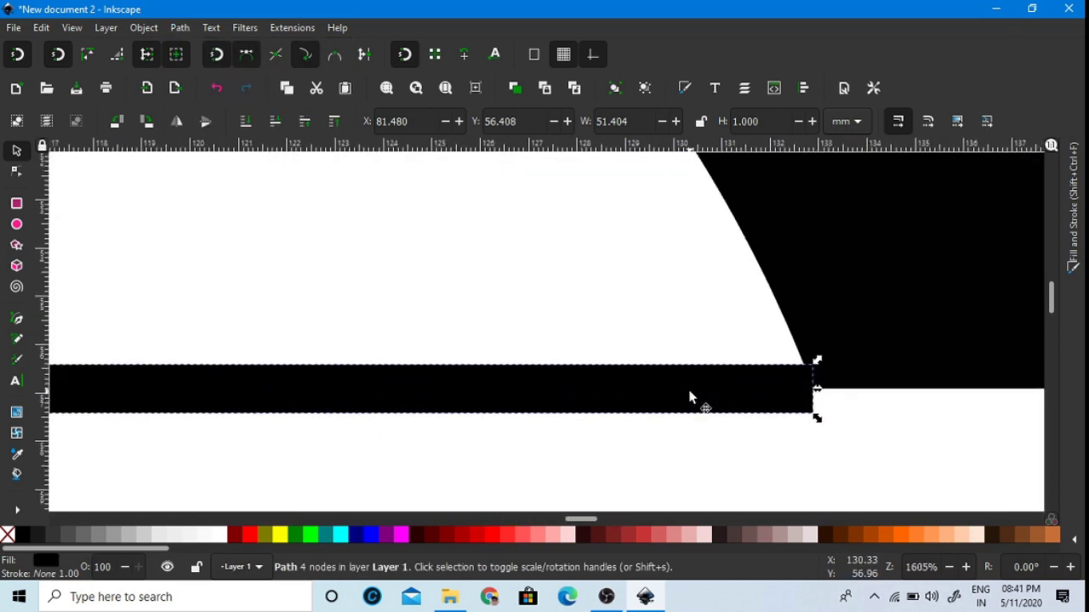
{"action": "left_click_drag", "start_coordinate": [689, 397], "coordinate": [688, 365]}
{"action": "scroll", "coordinate": [784, 349], "scroll_direction": "down", "scroll_amount": 3, "text": "ctrl"}
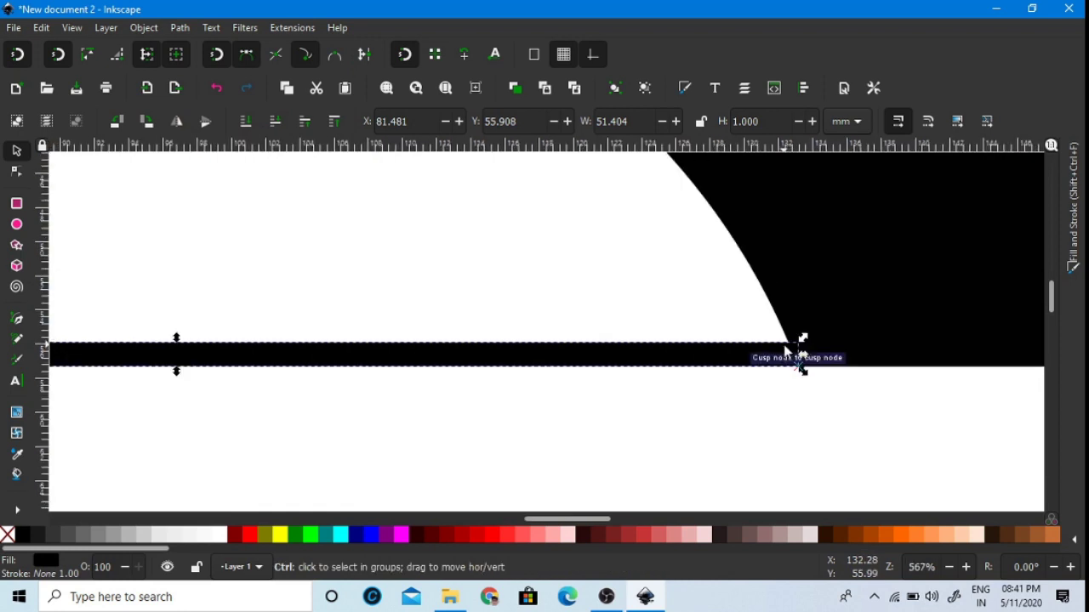
{"action": "scroll", "coordinate": [784, 349], "scroll_direction": "down", "scroll_amount": 3, "text": "ctrl"}
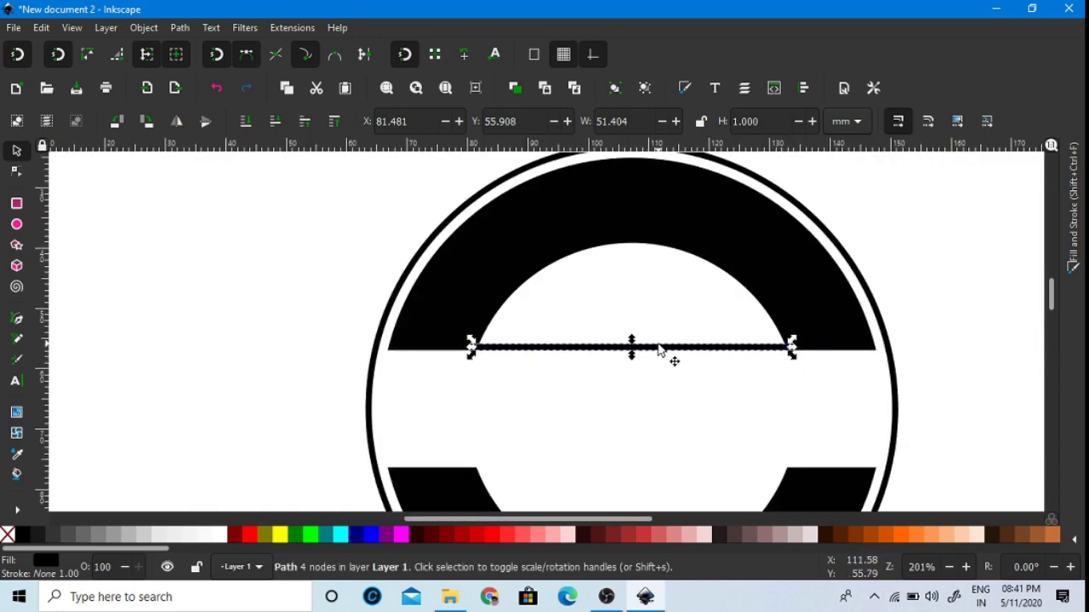
- Duplicate the bar and snap the copy between the lower segment's inner corners, its upper edge flush with the cut edge
{"action": "right_click", "coordinate": [659, 350]}
{"action": "left_click", "coordinate": [693, 239]}
{"action": "left_click_drag", "start_coordinate": [659, 350], "coordinate": [655, 481]}
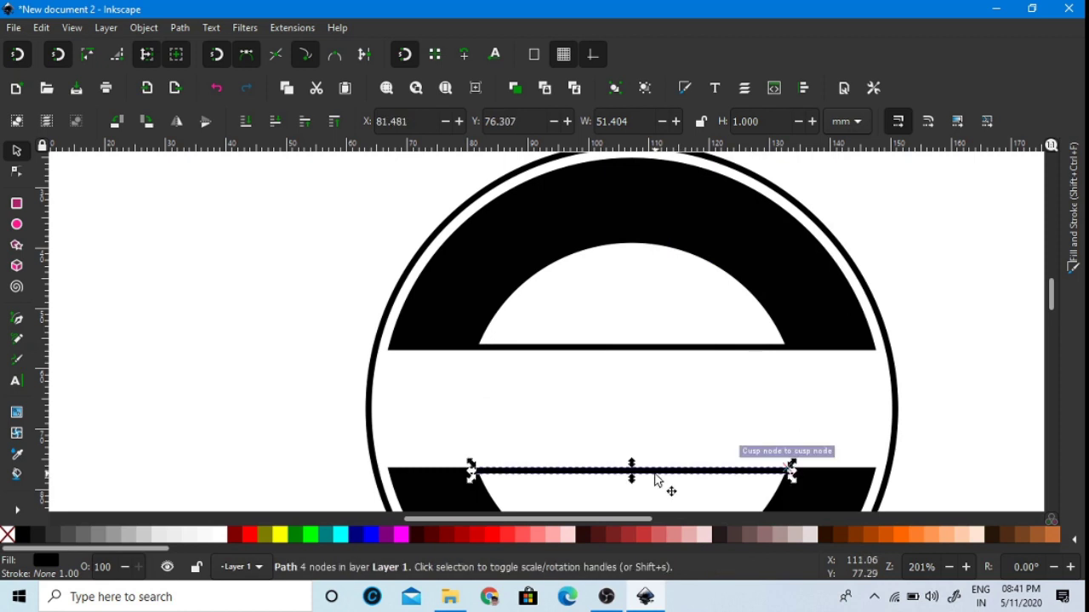
{"action": "scroll", "coordinate": [796, 472], "scroll_direction": "up", "scroll_amount": 7, "text": "ctrl"}
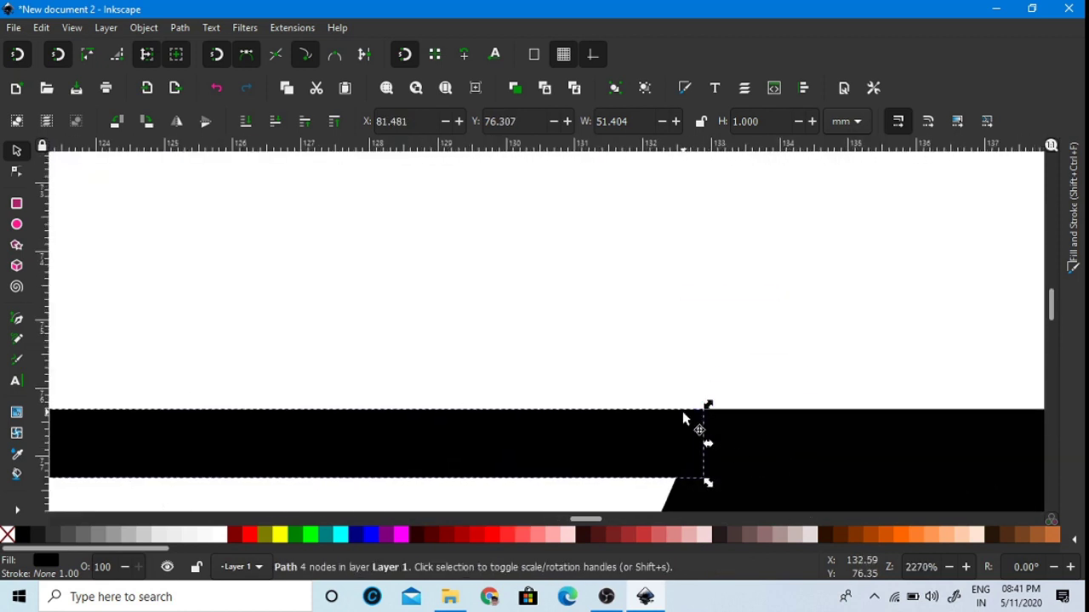
{"action": "scroll", "coordinate": [683, 415], "scroll_direction": "up", "scroll_amount": 3, "text": "ctrl"}
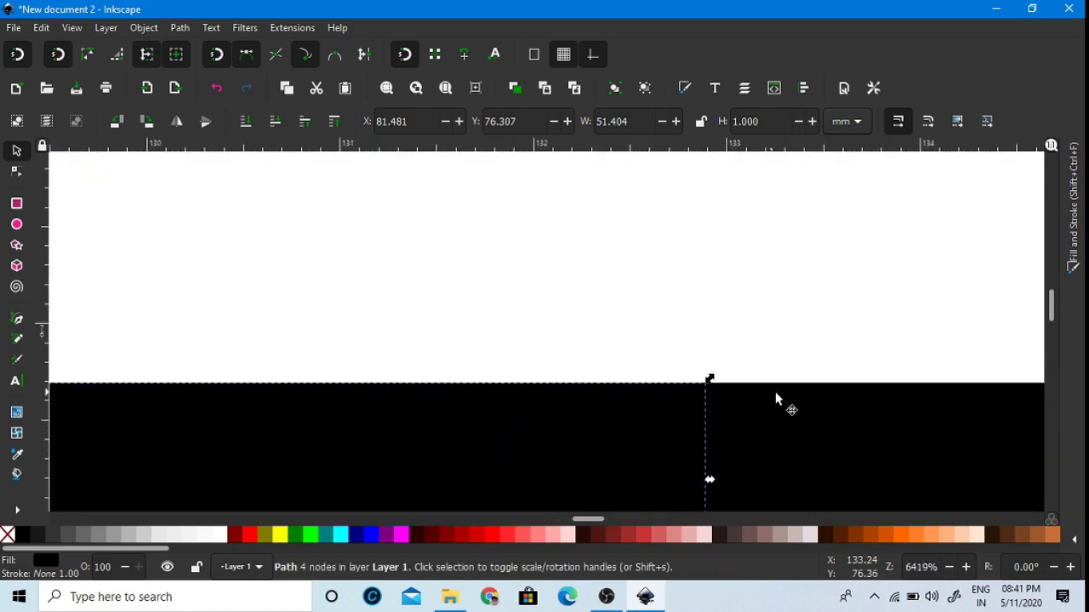
{"action": "scroll", "coordinate": [714, 391], "scroll_direction": "down", "scroll_amount": 11, "text": "ctrl"}
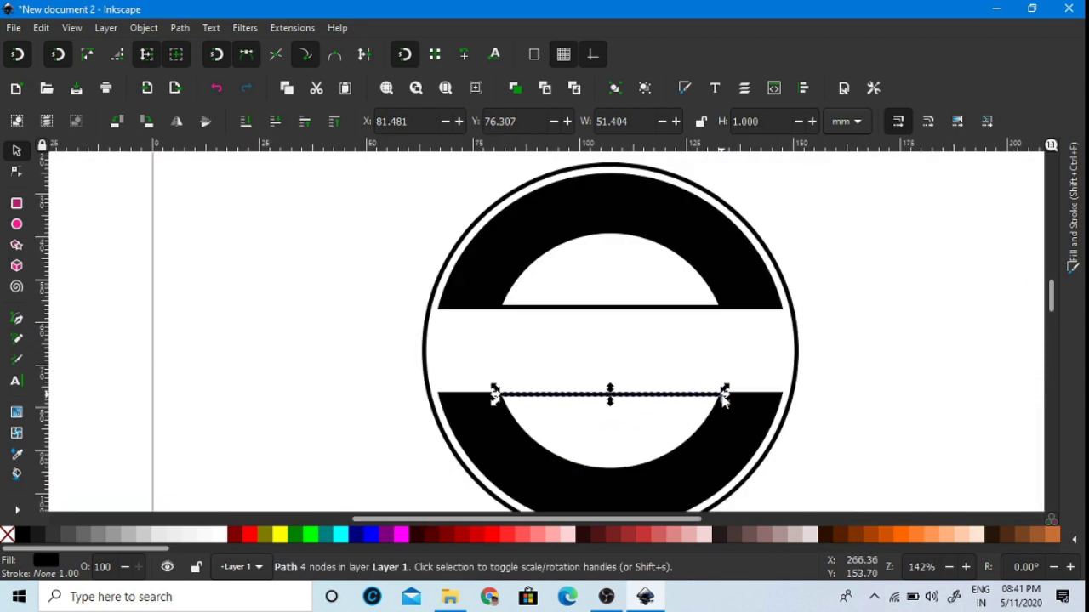
- Union the lower bar with the ring segments, and union the upper bar with them as well to form a single path
{"action": "left_click", "coordinate": [752, 423], "text": "shift"}
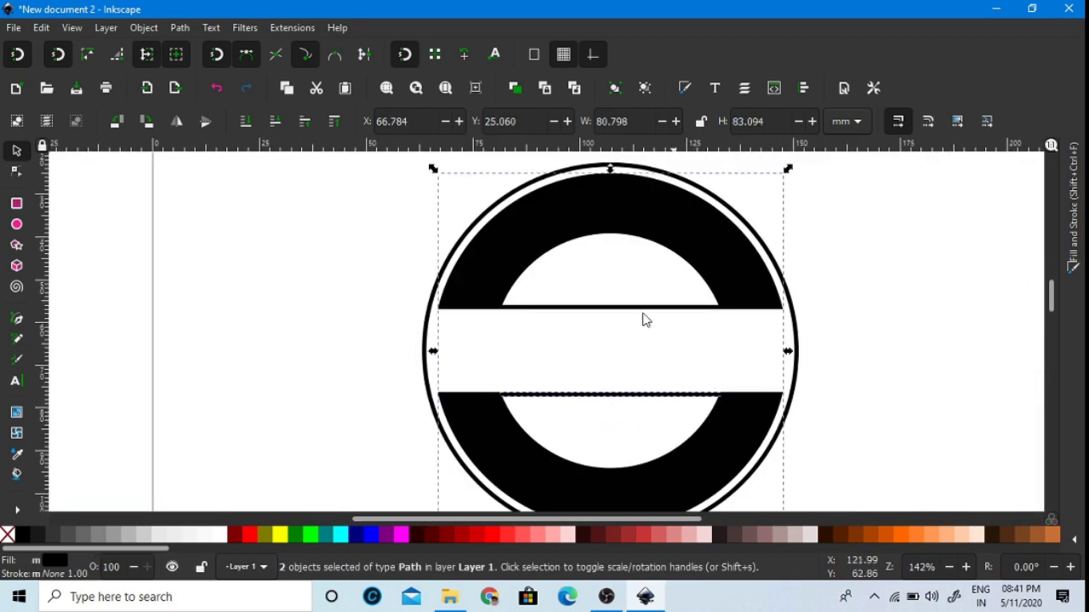
{"action": "left_click", "coordinate": [179, 28]}
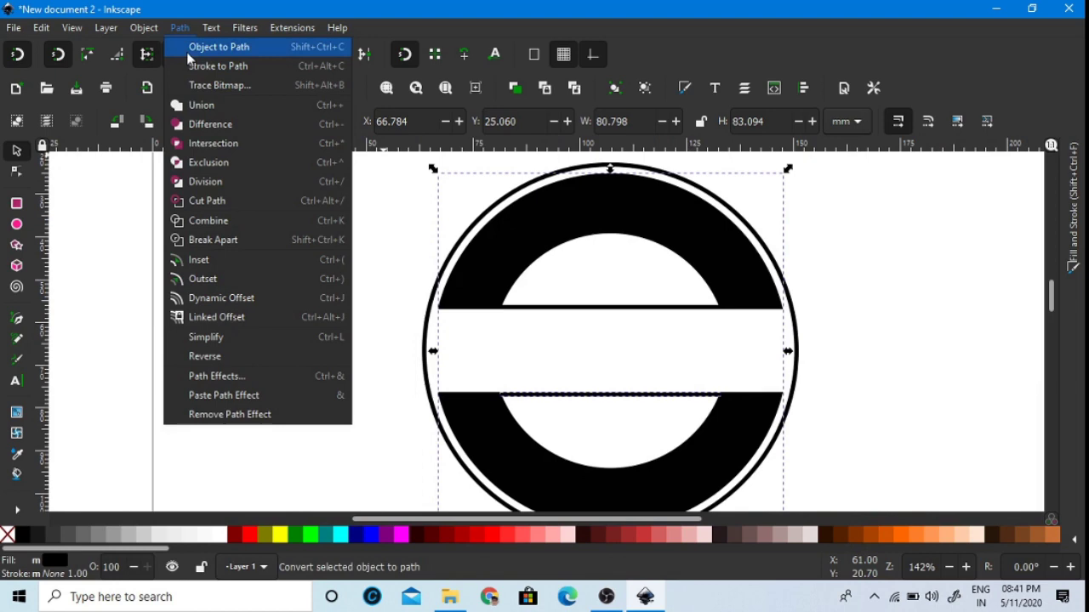
{"action": "left_click", "coordinate": [195, 105]}
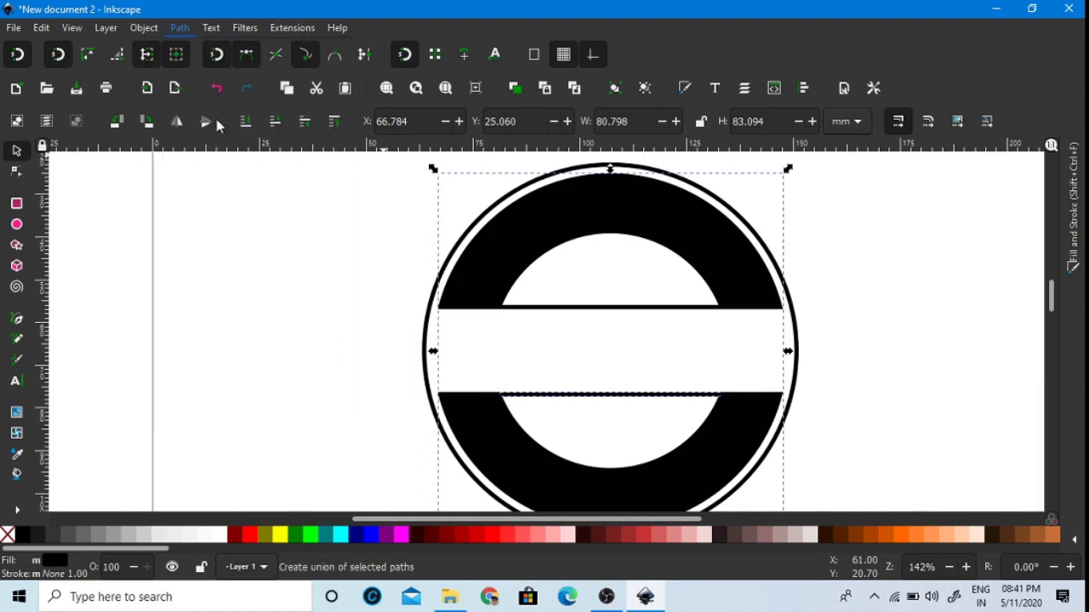
{"action": "left_click", "coordinate": [664, 305]}
{"action": "left_click", "coordinate": [687, 249], "text": "shift"}
{"action": "left_click", "coordinate": [179, 27]}
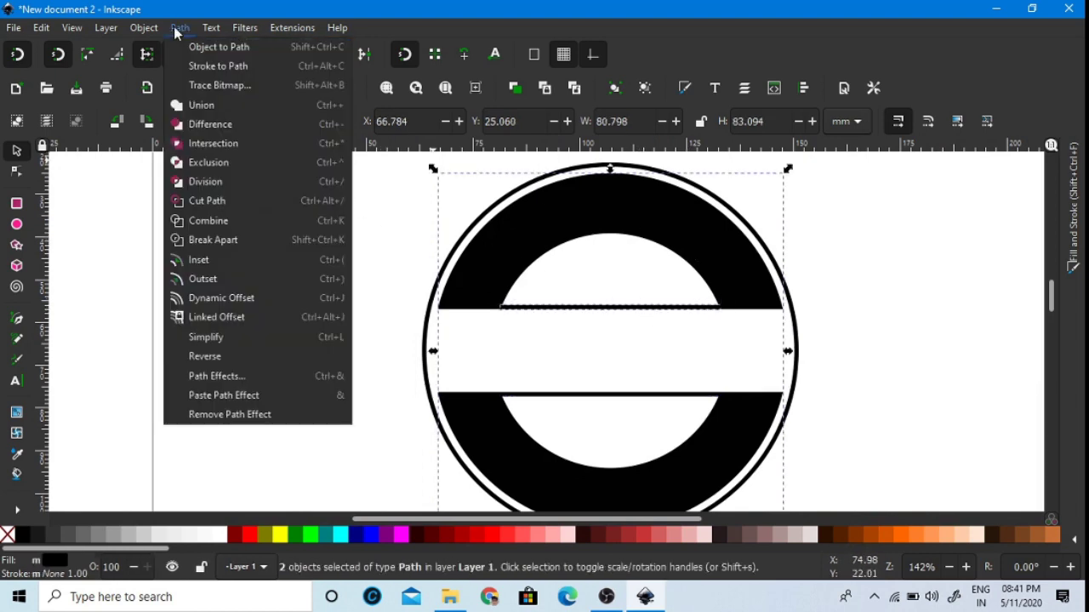
{"action": "left_click", "coordinate": [202, 106]}
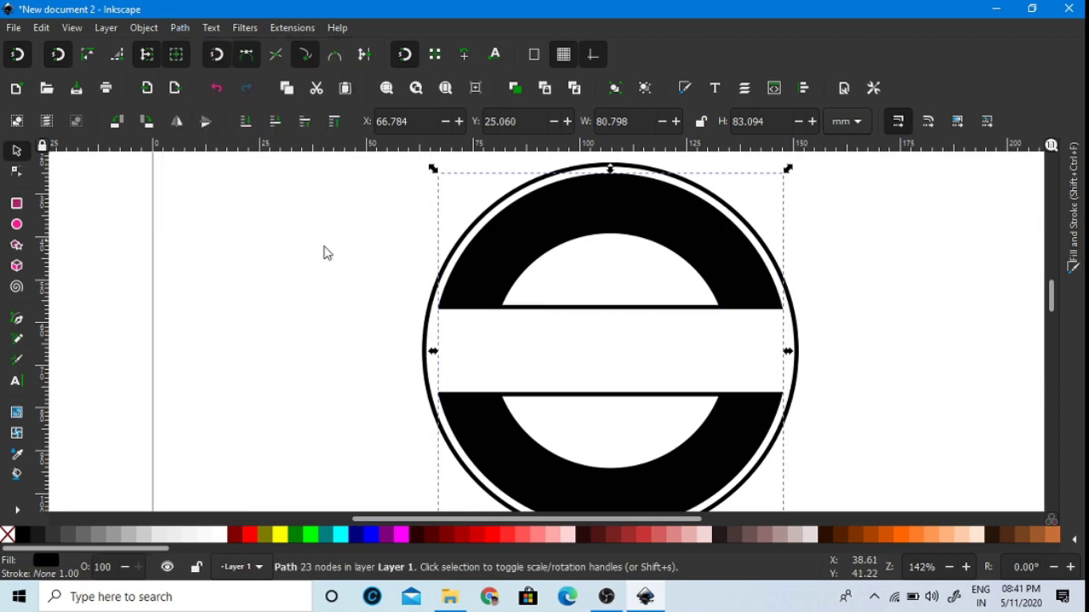
{"action": "left_click", "coordinate": [395, 294]}
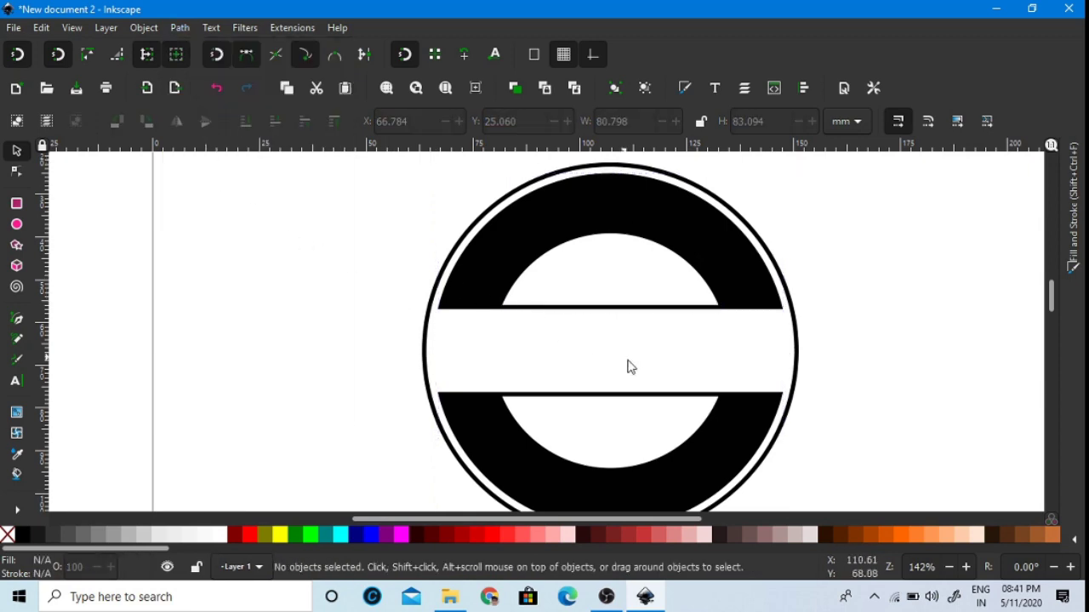
- Draw a five-cornered star about 30 mm wide beside the badge, without stroke and filled light gray
{"action": "scroll", "coordinate": [630, 366], "scroll_direction": "down", "scroll_amount": 3, "text": "ctrl"}
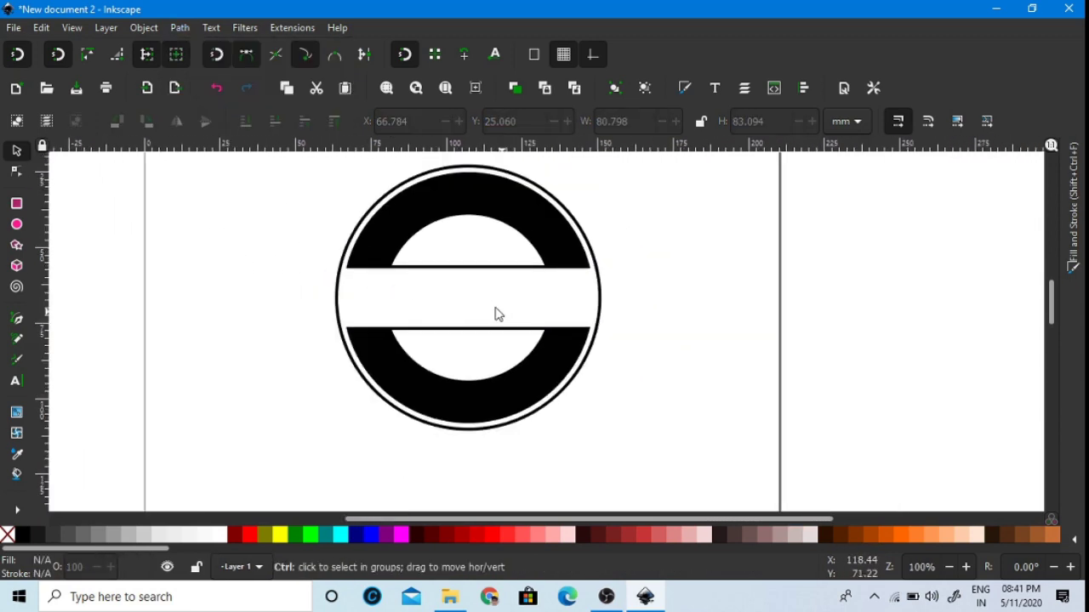
{"action": "left_click_drag", "start_coordinate": [432, 297], "coordinate": [467, 311]}
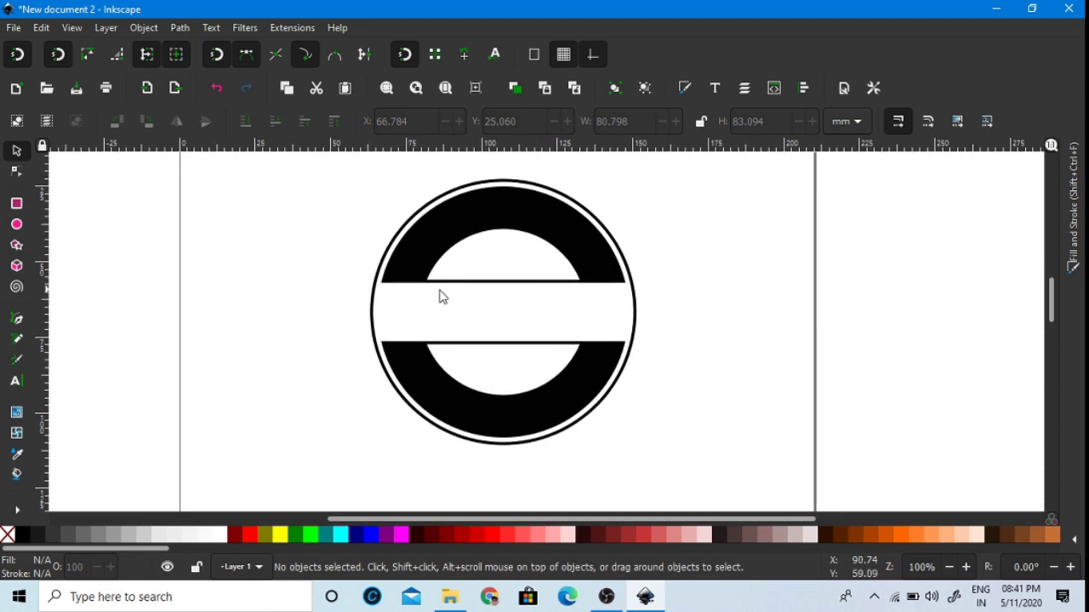
{"action": "left_click", "coordinate": [17, 245]}
{"action": "left_click_drag", "start_coordinate": [237, 295], "coordinate": [262, 337]}
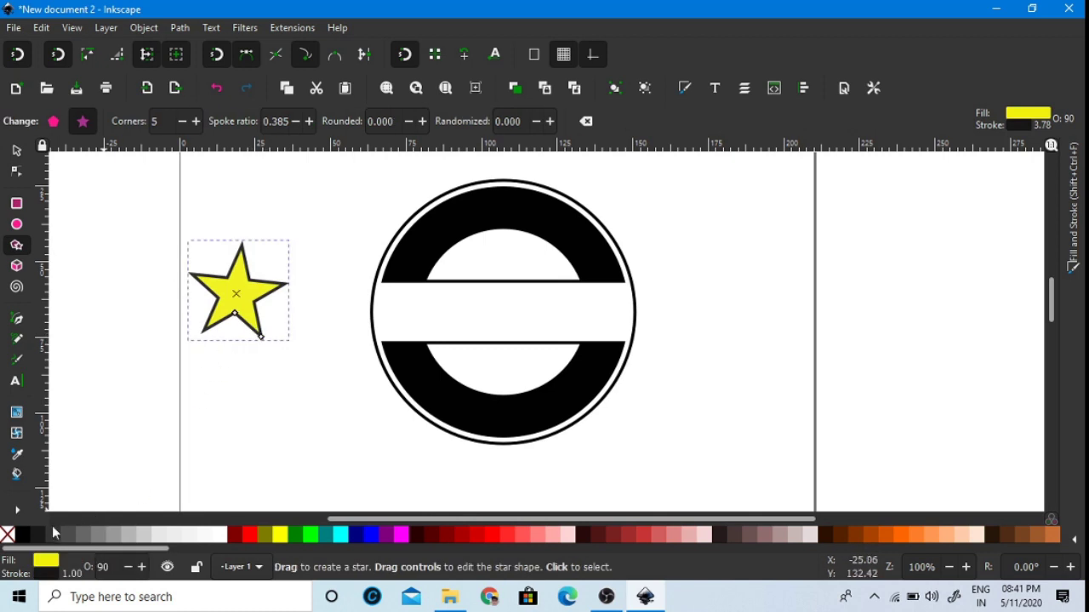
{"action": "left_click", "coordinate": [7, 534], "text": "shift"}
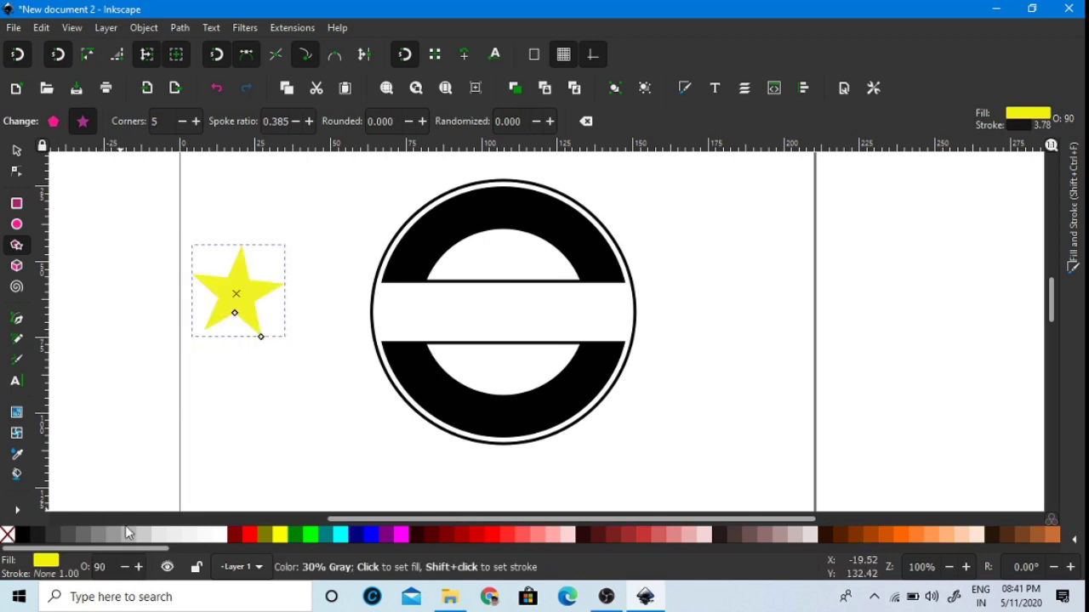
{"action": "left_click", "coordinate": [158, 534]}
- Rotate the star so that one tip points straight up
{"action": "key", "text": "s"}
{"action": "scroll", "coordinate": [207, 270], "scroll_direction": "up", "scroll_amount": 3}
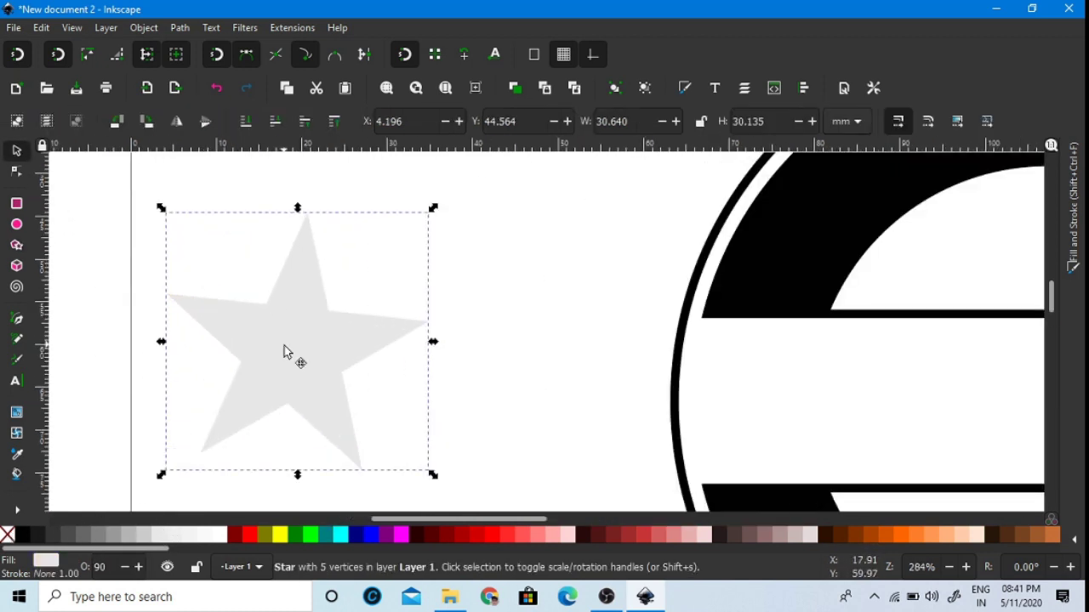
{"action": "left_click", "coordinate": [285, 353]}
{"action": "left_click_drag", "start_coordinate": [435, 476], "coordinate": [397, 491]}
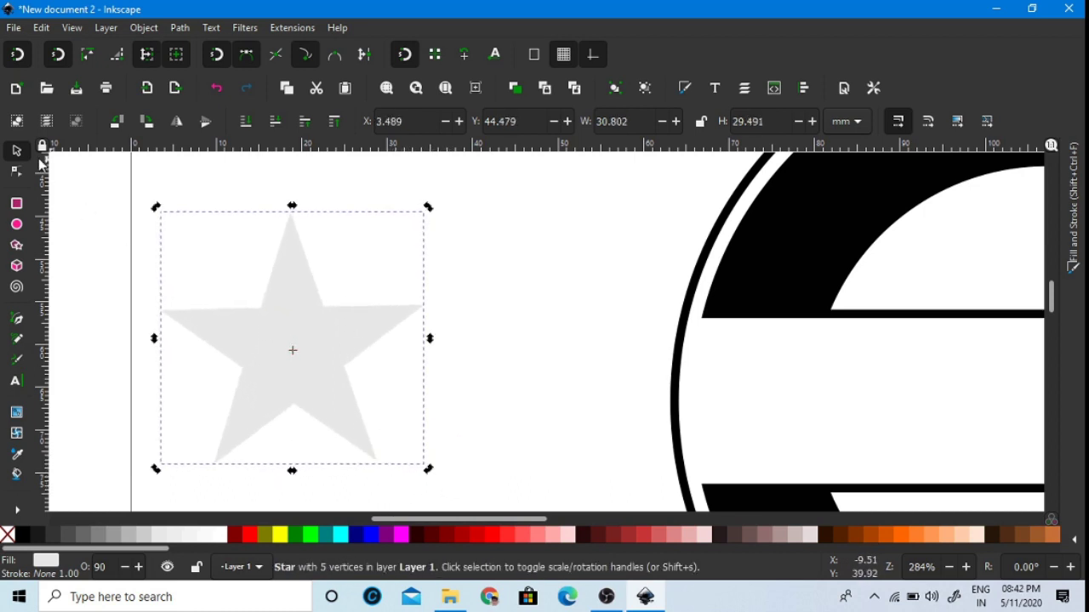
- Shrink the star to about 5 mm wide and place it on the left end of the upper ring segment
{"action": "left_click_drag", "start_coordinate": [428, 207], "coordinate": [791, 285]}
{"action": "scroll", "coordinate": [584, 316], "scroll_direction": "down", "scroll_amount": 4}
{"action": "scroll", "coordinate": [510, 306], "scroll_direction": "up", "scroll_amount": 4}
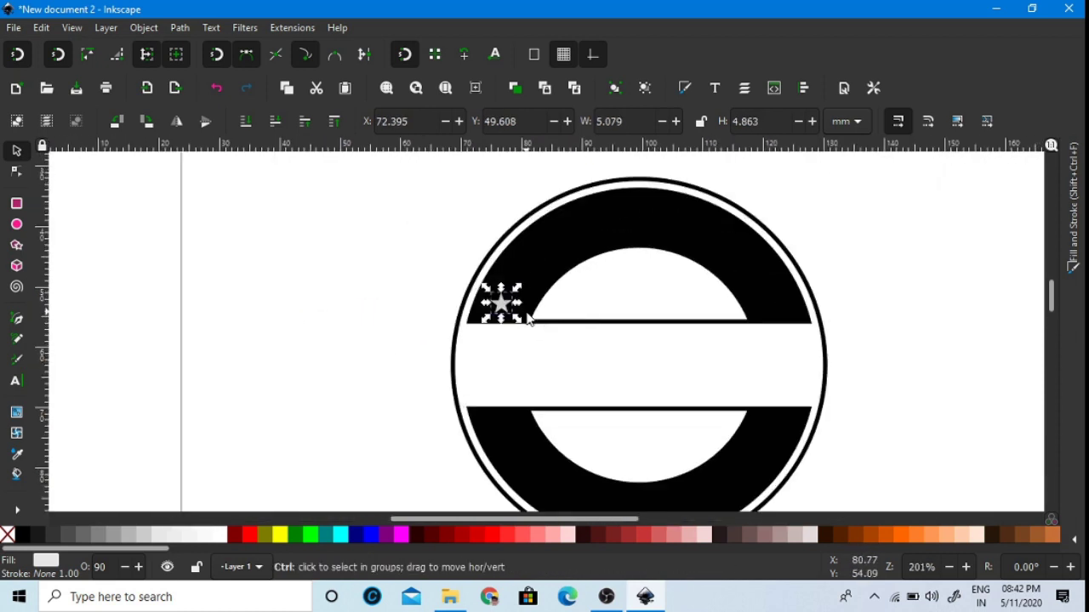
- Duplicate the star and place the copy on the right end of the upper segment, level with the first
{"action": "key", "text": "ctrl+d"}
{"action": "left_click_drag", "start_coordinate": [482, 313], "coordinate": [1027, 299]}
{"action": "scroll", "coordinate": [947, 292], "scroll_direction": "down", "scroll_amount": 2}
{"action": "scroll", "coordinate": [947, 291], "scroll_direction": "up", "scroll_amount": 3}
{"action": "left_click_drag", "start_coordinate": [854, 300], "coordinate": [862, 300]}
{"action": "scroll", "coordinate": [763, 317], "scroll_direction": "down", "scroll_amount": 2}
- Duplicate both stars and move the copies straight down onto the ends of the lower ring segment
{"action": "left_click_drag", "start_coordinate": [297, 262], "coordinate": [896, 342]}
{"action": "right_click", "coordinate": [425, 311]}
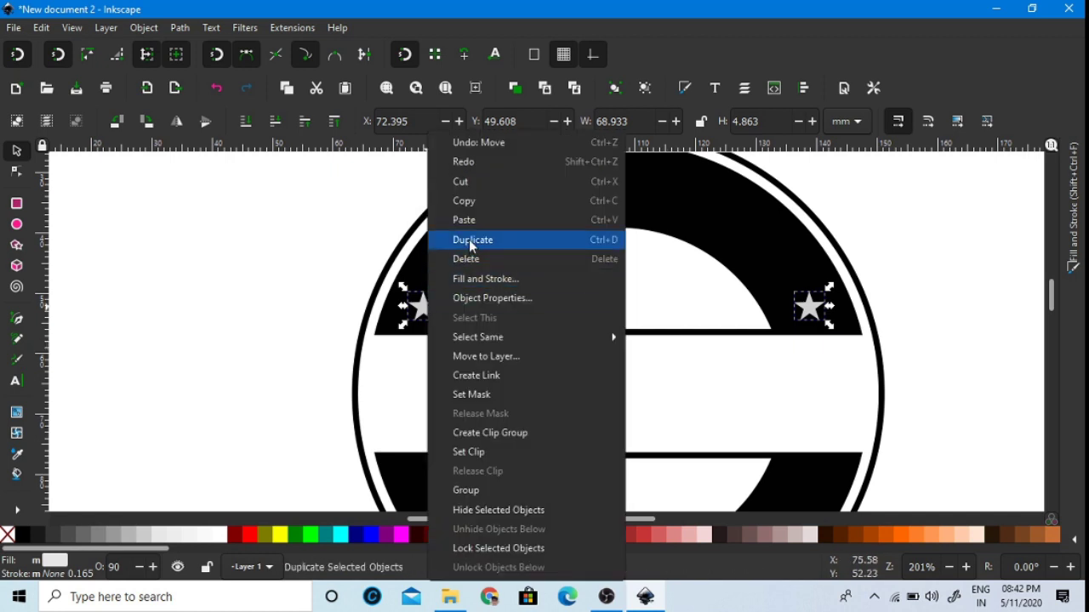
{"action": "left_click", "coordinate": [531, 236]}
{"action": "left_click_drag", "start_coordinate": [428, 316], "coordinate": [431, 497]}
{"action": "scroll", "coordinate": [507, 343], "scroll_direction": "down", "scroll_amount": 1}
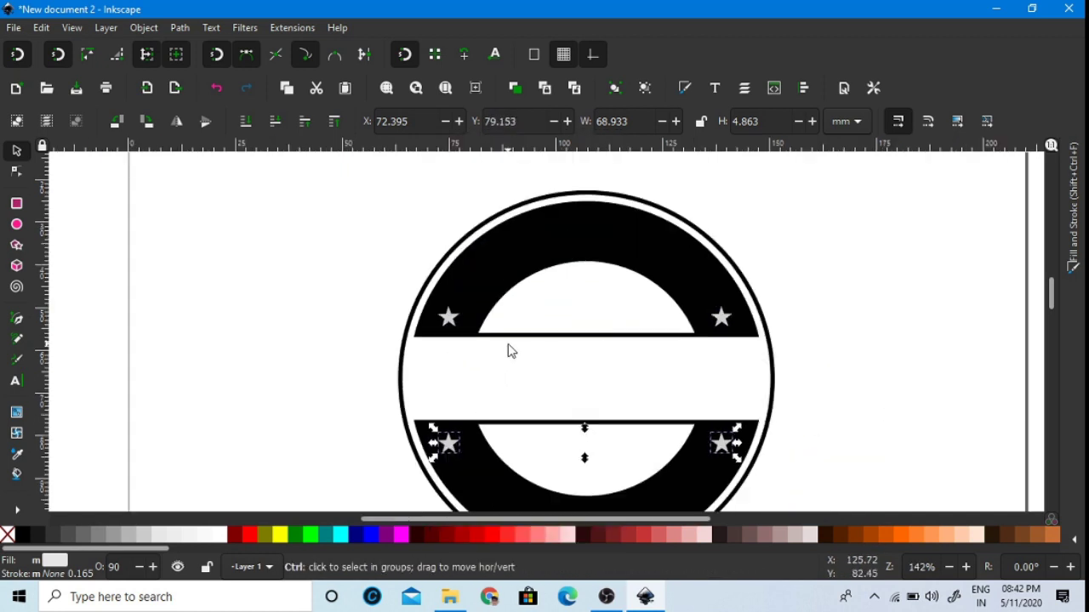
{"action": "scroll", "coordinate": [446, 470], "scroll_direction": "up", "scroll_amount": 3}
{"action": "left_click_drag", "start_coordinate": [449, 385], "coordinate": [449, 379]}
{"action": "scroll", "coordinate": [522, 398], "scroll_direction": "down", "scroll_amount": 2}
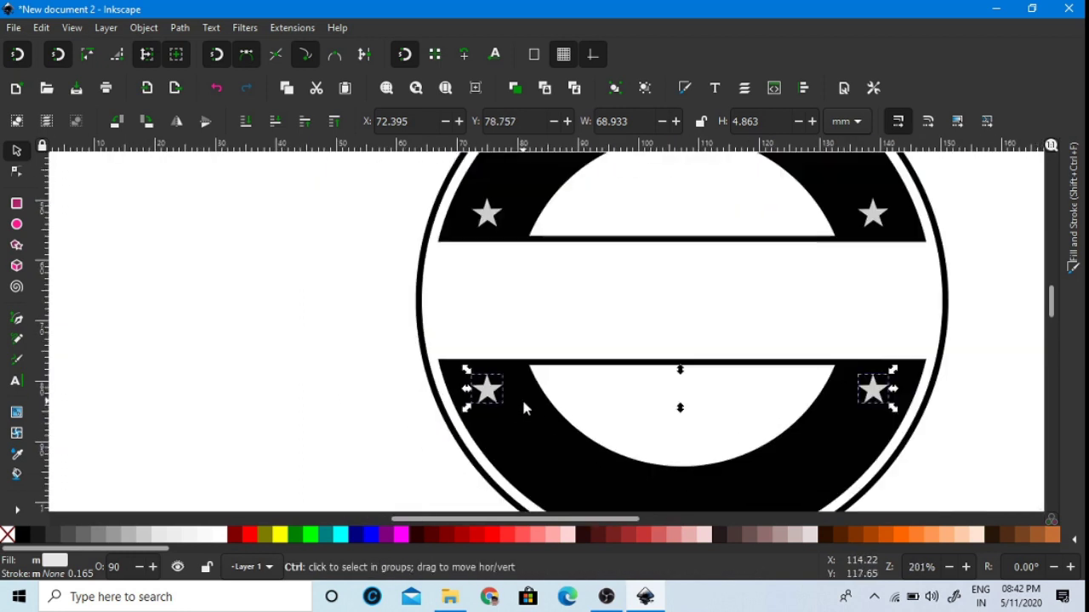
- Make the lower and upper pairs of stars solid white at 100% opacity
{"action": "left_click", "coordinate": [1072, 212]}
{"action": "left_click_drag", "start_coordinate": [1001, 517], "coordinate": [1056, 514]}
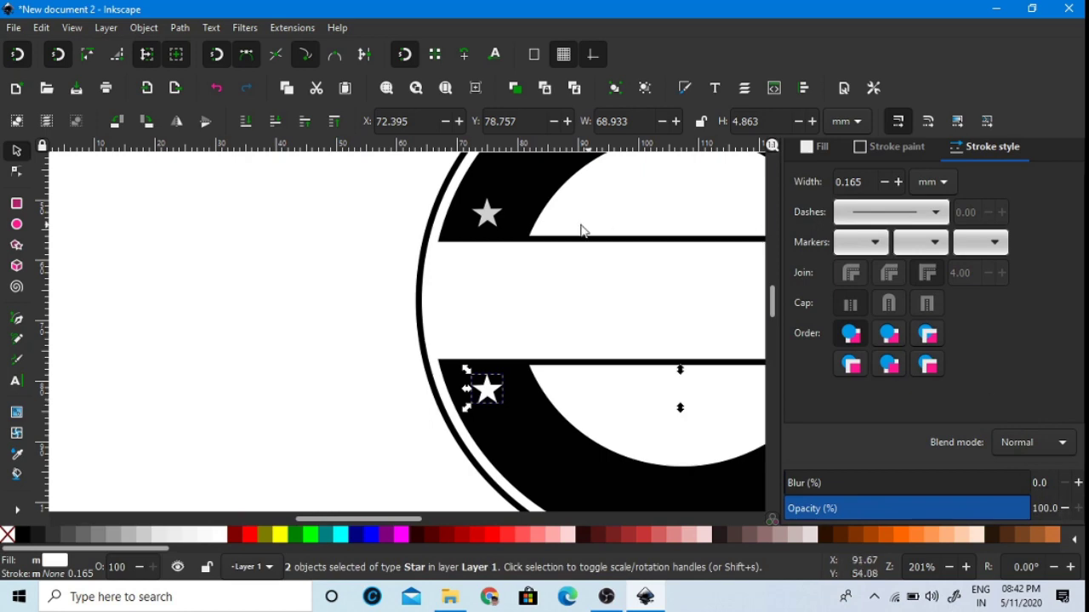
{"action": "scroll", "coordinate": [491, 304], "scroll_direction": "down", "scroll_amount": 2}
{"action": "scroll", "coordinate": [600, 289], "scroll_direction": "up", "scroll_amount": 1}
{"action": "left_click_drag", "start_coordinate": [352, 217], "coordinate": [753, 286]}
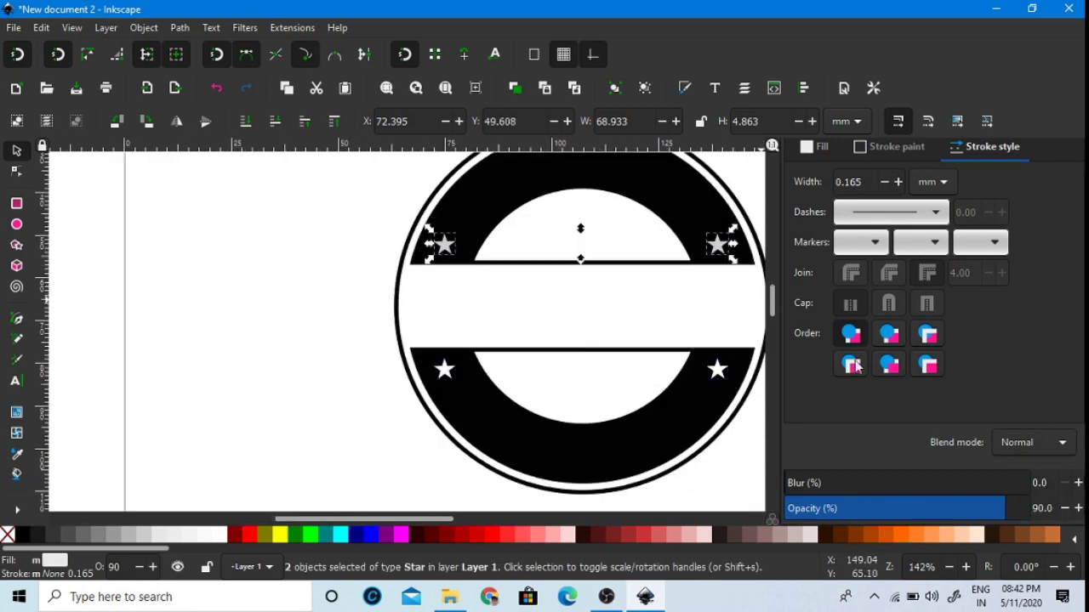
{"action": "left_click", "coordinate": [221, 536]}
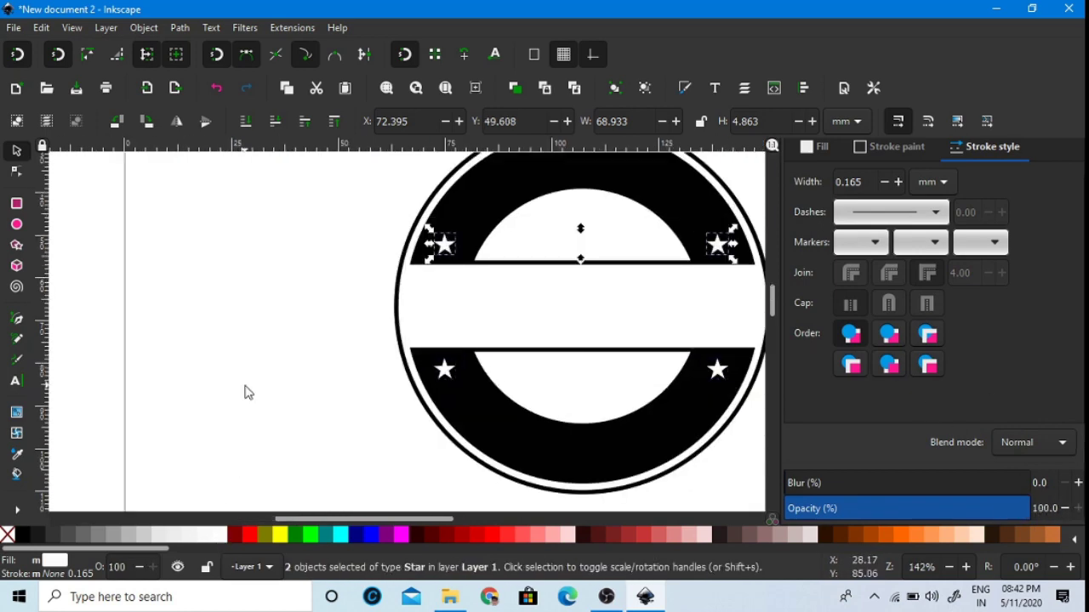
{"action": "left_click", "coordinate": [244, 389]}
{"action": "left_click", "coordinate": [1047, 155]}
- Draw a straight horizontal line about 16 mm long to the left of the badge with the Pen tool
{"action": "scroll", "coordinate": [705, 235], "scroll_direction": "down", "scroll_amount": 1}
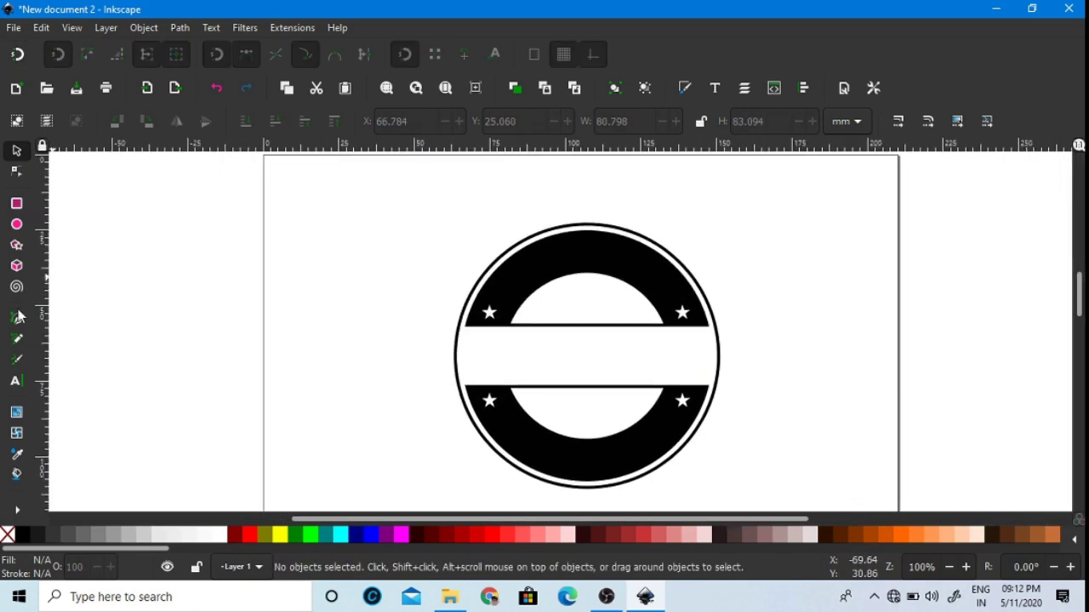
{"action": "left_click", "coordinate": [17, 317]}
{"action": "left_click", "coordinate": [229, 294]}
{"action": "double_click", "coordinate": [275, 294]}
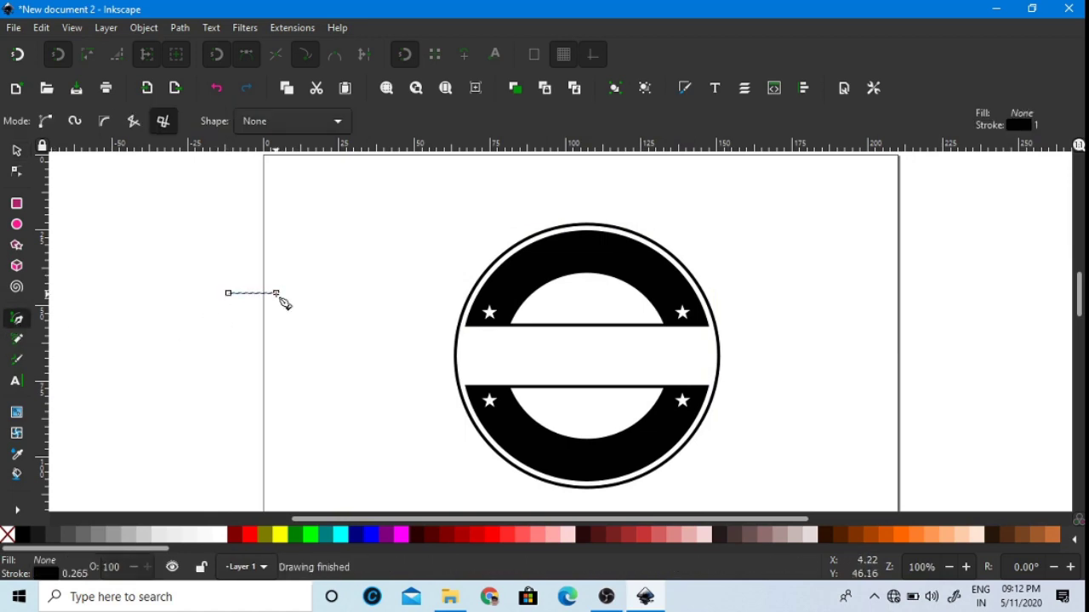
{"action": "key", "text": "s"}
{"action": "scroll", "coordinate": [274, 288], "scroll_direction": "up", "scroll_amount": 3}
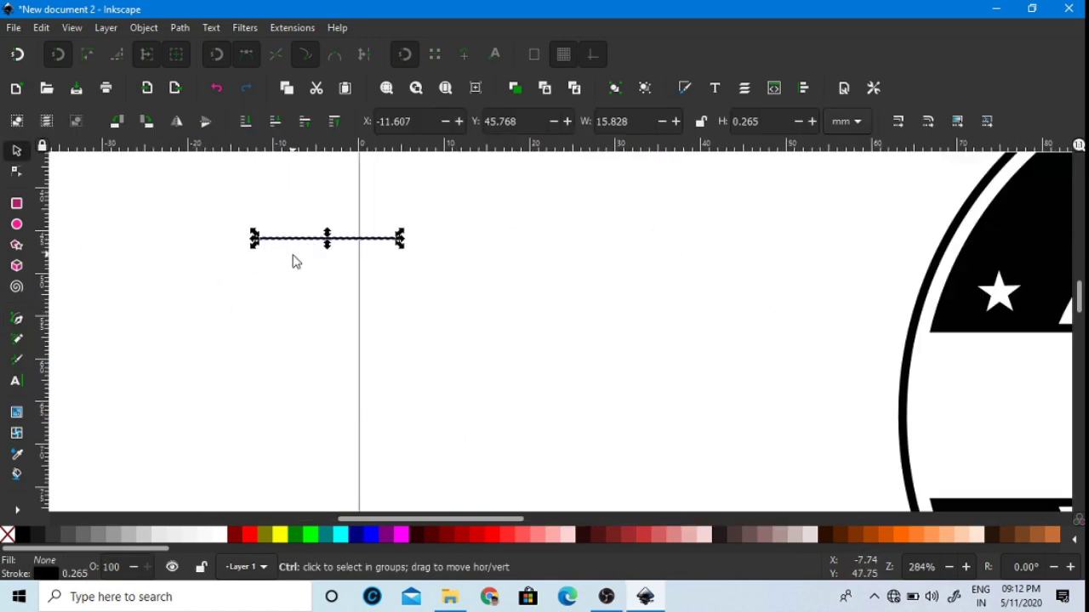
- Duplicate the line downward and duplicate the resulting pair below it to build a stack of four lines about 1 mm apart
{"action": "right_click", "coordinate": [289, 257]}
{"action": "left_click", "coordinate": [328, 239]}
{"action": "key", "text": "Down"}
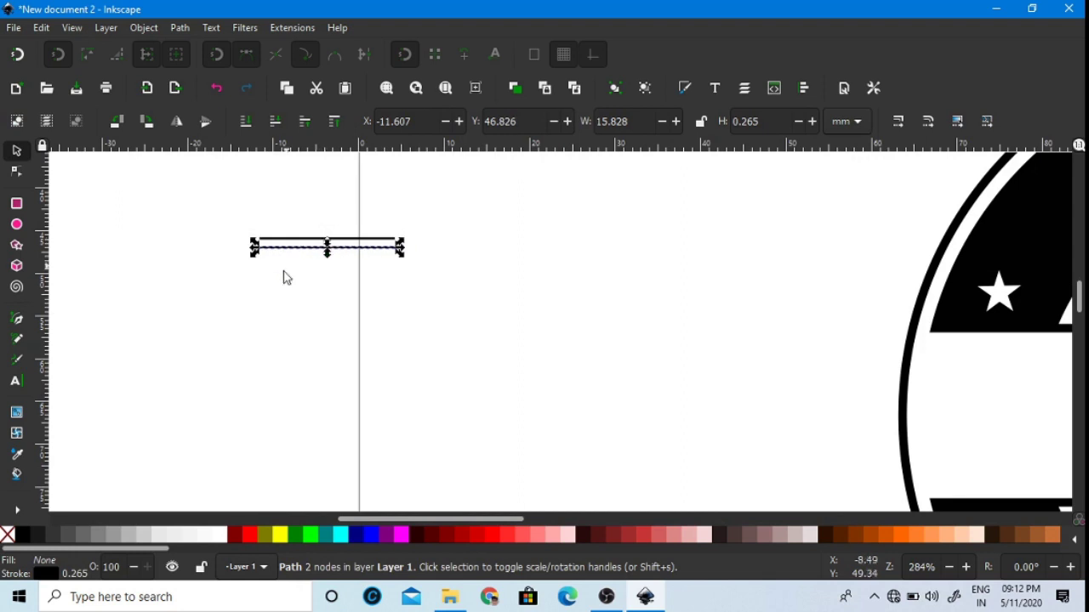
{"action": "left_click", "coordinate": [279, 278]}
{"action": "left_click_drag", "start_coordinate": [248, 224], "coordinate": [405, 285]}
{"action": "key", "text": "ctrl+d"}
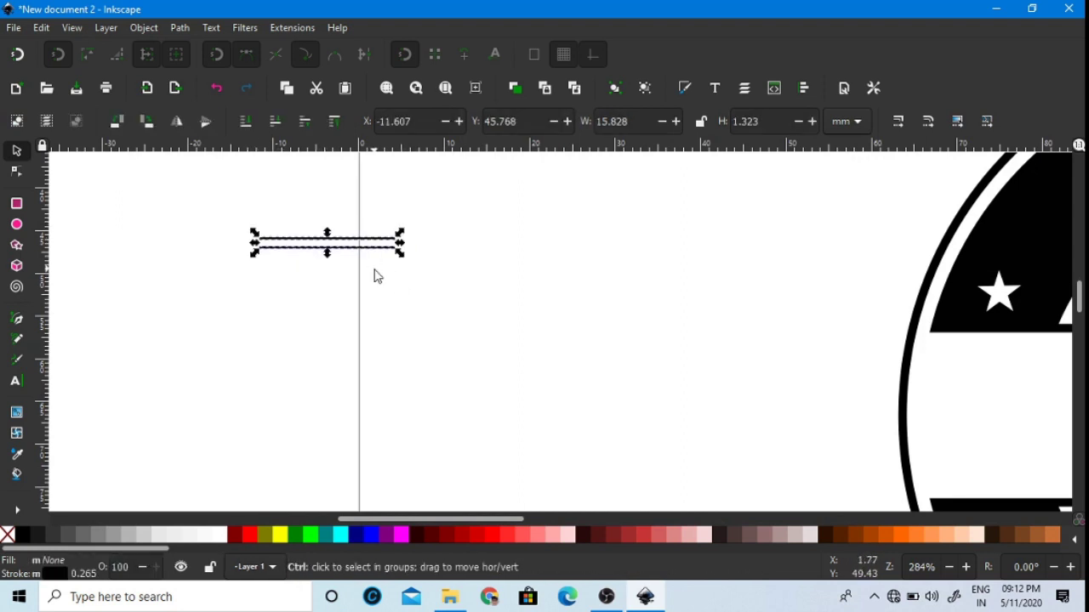
{"action": "key", "text": "Down"}
{"action": "key", "text": "Down"}
{"action": "key", "text": "Down"}
{"action": "key", "text": "Down"}
{"action": "left_click", "coordinate": [308, 290]}
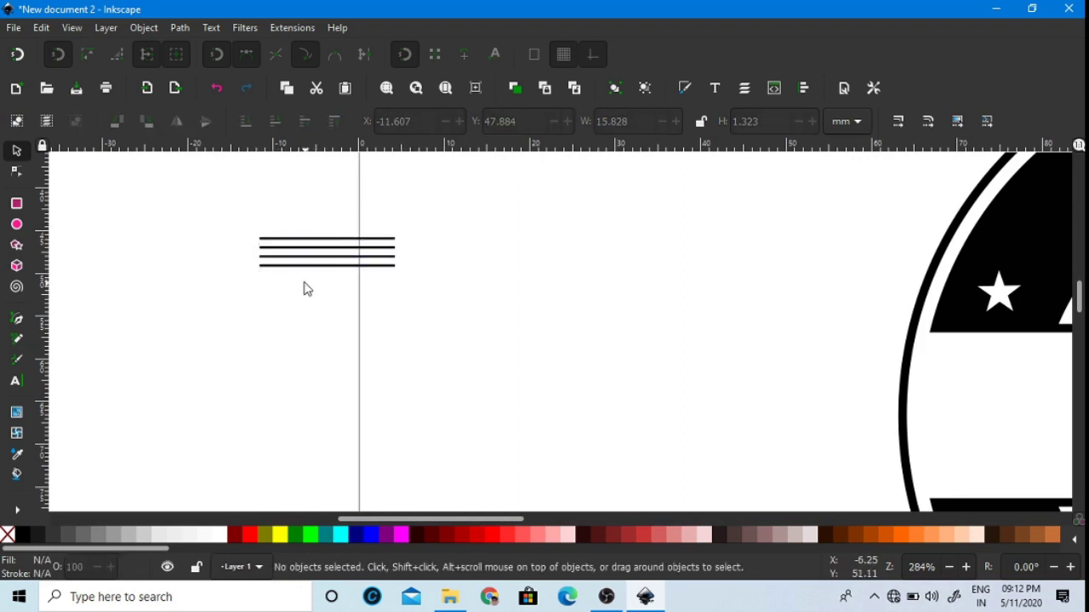
- Duplicate the four lines below the stack and delete the copy's lower three, leaving a stack of five lines
{"action": "left_click_drag", "start_coordinate": [246, 223], "coordinate": [407, 294]}
{"action": "key", "text": "ctrl+d"}
{"action": "left_click_drag", "start_coordinate": [311, 255], "coordinate": [311, 301]}
{"action": "left_click", "coordinate": [361, 298]}
{"action": "scroll", "coordinate": [374, 289], "scroll_direction": "up", "scroll_amount": 2}
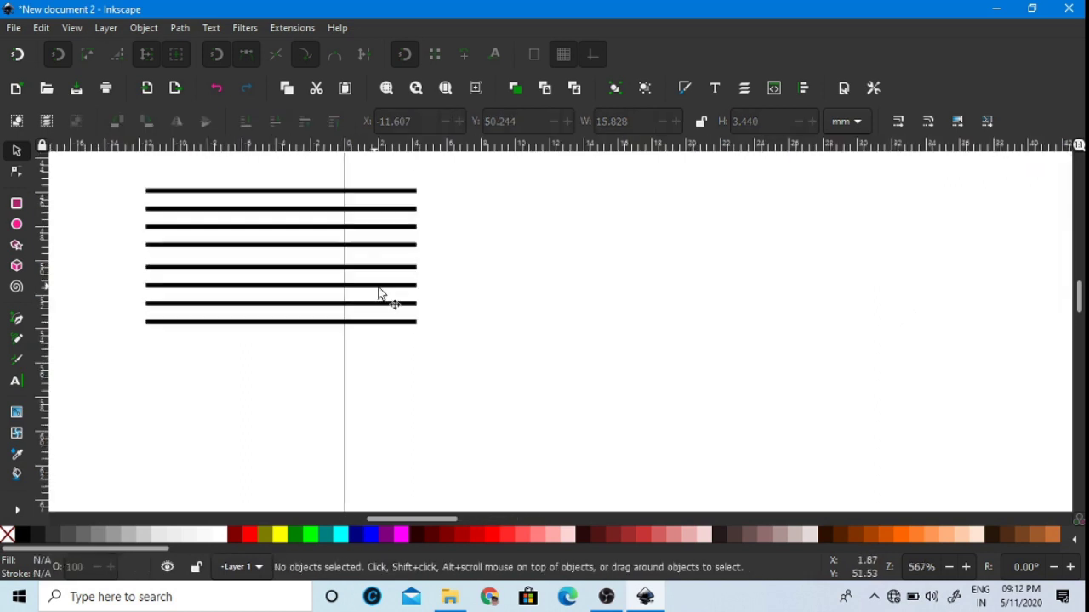
{"action": "left_click_drag", "start_coordinate": [422, 338], "coordinate": [332, 273]}
{"action": "left_click_drag", "start_coordinate": [139, 285], "coordinate": [138, 291]}
{"action": "key", "text": "Delete"}
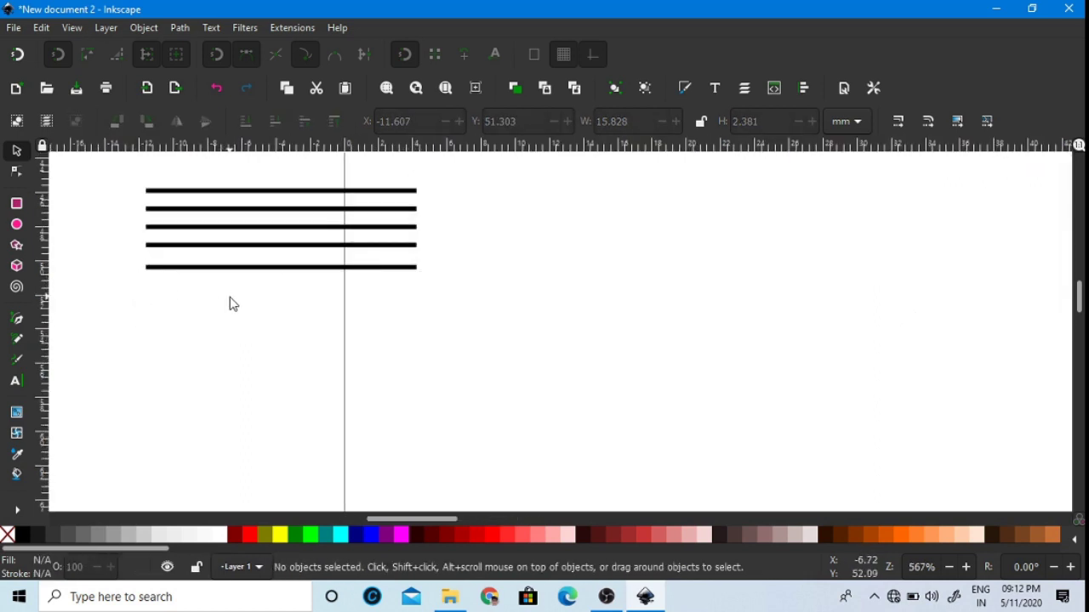
- Shift the second and fourth lines of the stack about 1.6 mm to the left
{"action": "scroll", "coordinate": [356, 357], "scroll_direction": "up", "scroll_amount": 2}
{"action": "scroll", "coordinate": [356, 357], "scroll_direction": "left", "scroll_amount": 3}
{"action": "left_click", "coordinate": [286, 272]}
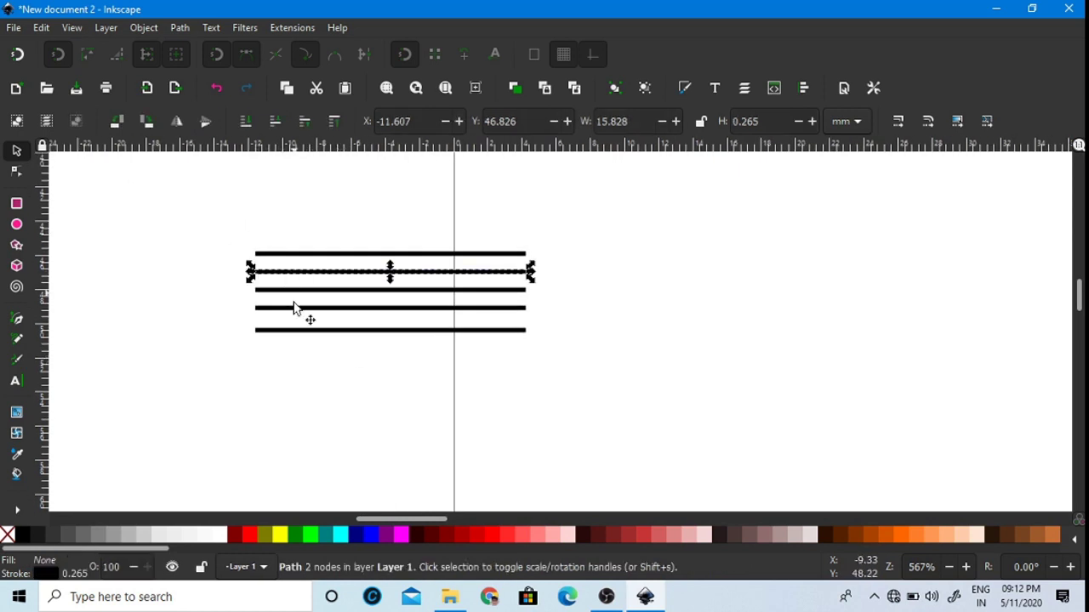
{"action": "left_click", "coordinate": [294, 307], "text": "shift"}
{"action": "key", "text": "Left"}
{"action": "key", "text": "Left"}
{"action": "key", "text": "Left"}
{"action": "left_click", "coordinate": [199, 233]}
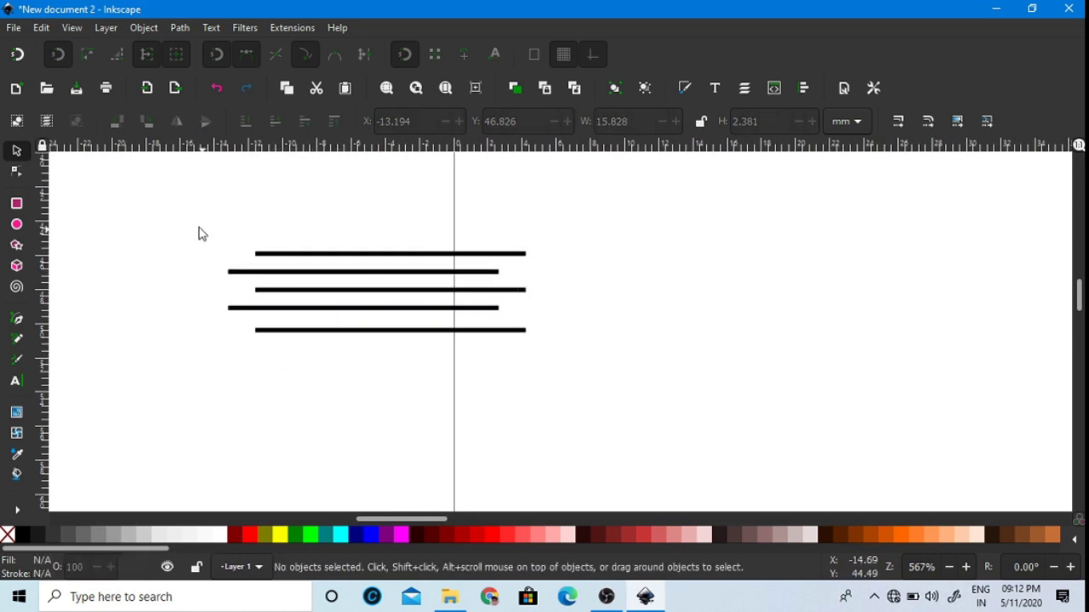
- Distribute the five lines vertically with equal gaps between them using Align and Distribute
{"action": "left_click_drag", "start_coordinate": [192, 221], "coordinate": [583, 365]}
{"action": "left_click", "coordinate": [144, 28]}
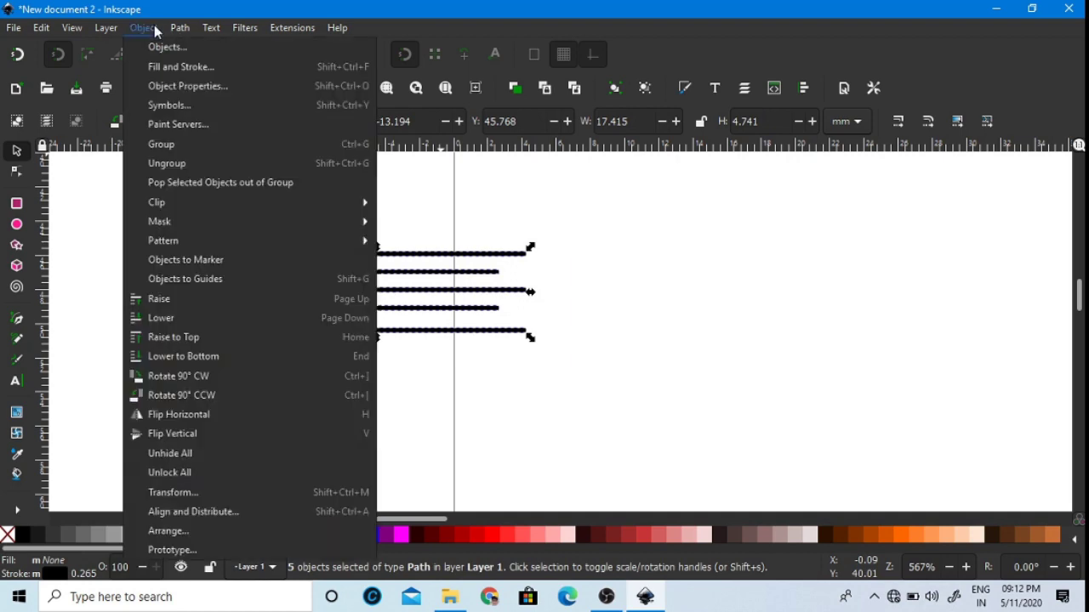
{"action": "left_click", "coordinate": [235, 515]}
{"action": "left_click", "coordinate": [961, 333]}
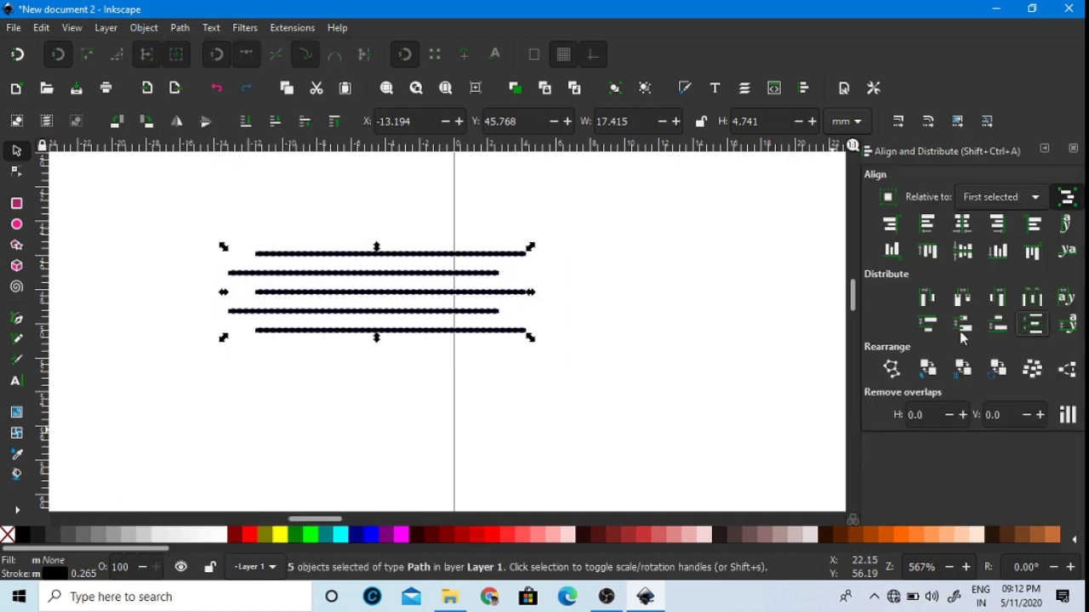
{"action": "left_click", "coordinate": [363, 382]}
- Set the stroke width of the five stacked lines to 0.5 mm
{"action": "scroll", "coordinate": [359, 379], "scroll_direction": "down", "scroll_amount": 3}
{"action": "left_click_drag", "start_coordinate": [297, 290], "coordinate": [455, 414]}
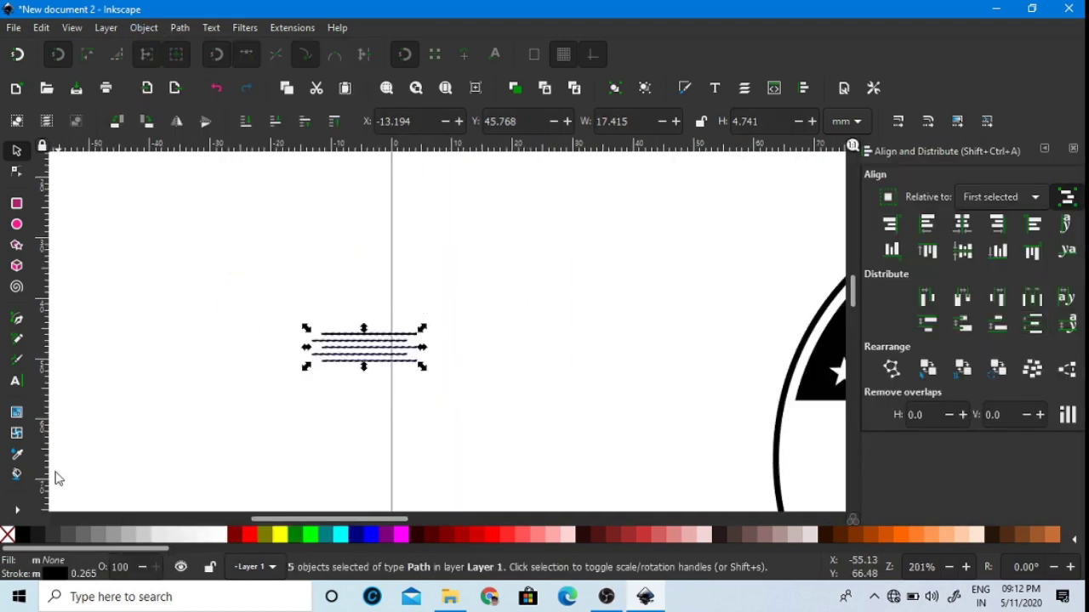
{"action": "left_click", "coordinate": [53, 575]}
{"action": "left_click", "coordinate": [987, 183]}
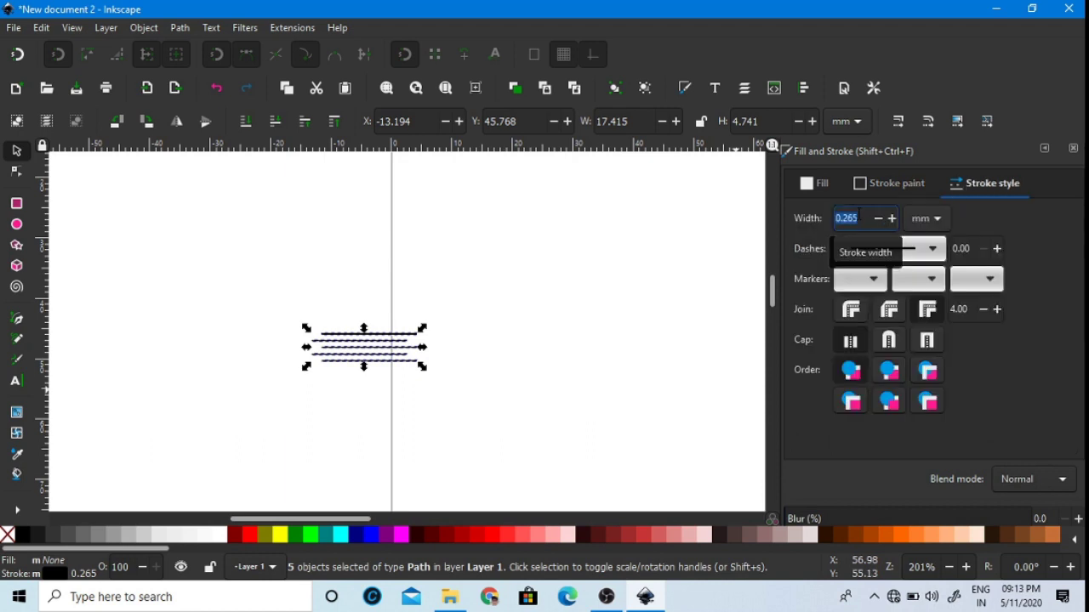
{"action": "type", "text": "0.5"}
{"action": "key", "text": "Return"}
- Convert the strokes of the five stacked lines to paths and unite them into a single path
{"action": "scroll", "coordinate": [425, 318], "scroll_direction": "down", "scroll_amount": 3}
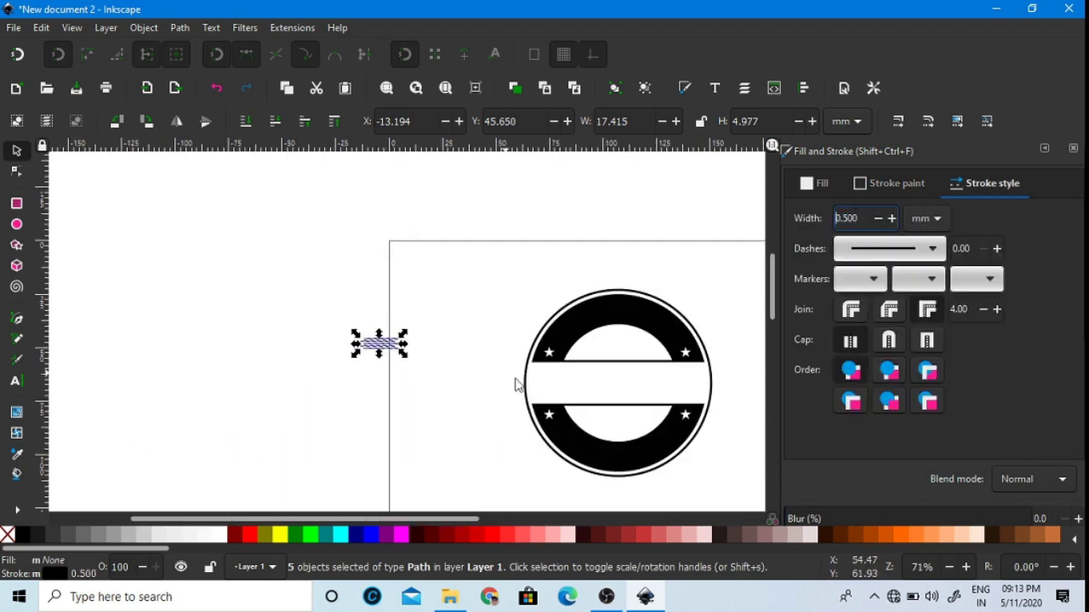
{"action": "left_click", "coordinate": [180, 27]}
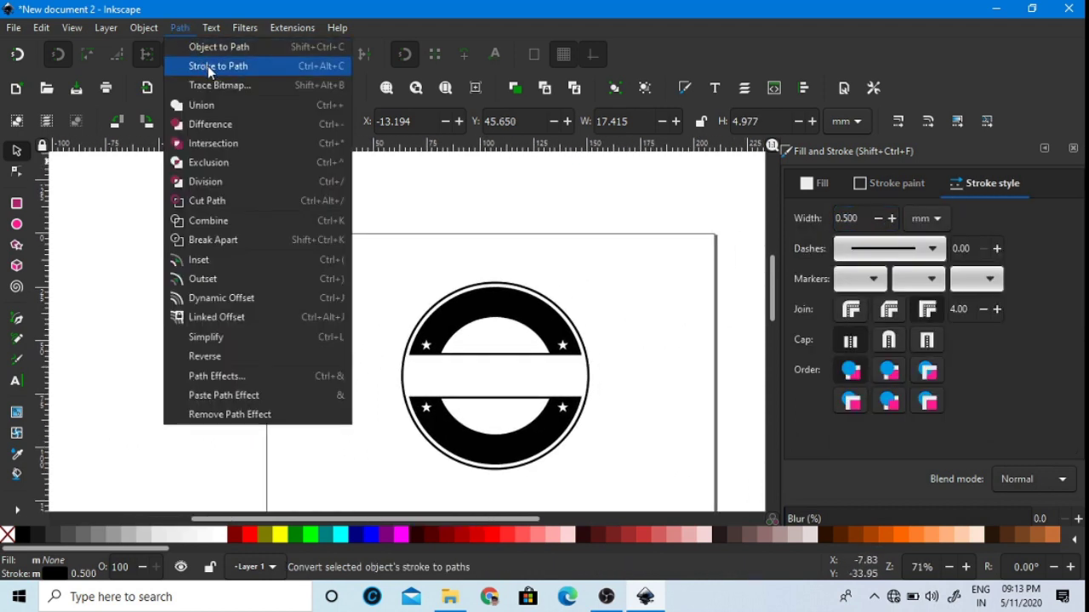
{"action": "left_click", "coordinate": [207, 66]}
{"action": "left_click", "coordinate": [180, 27]}
{"action": "left_click", "coordinate": [207, 102]}
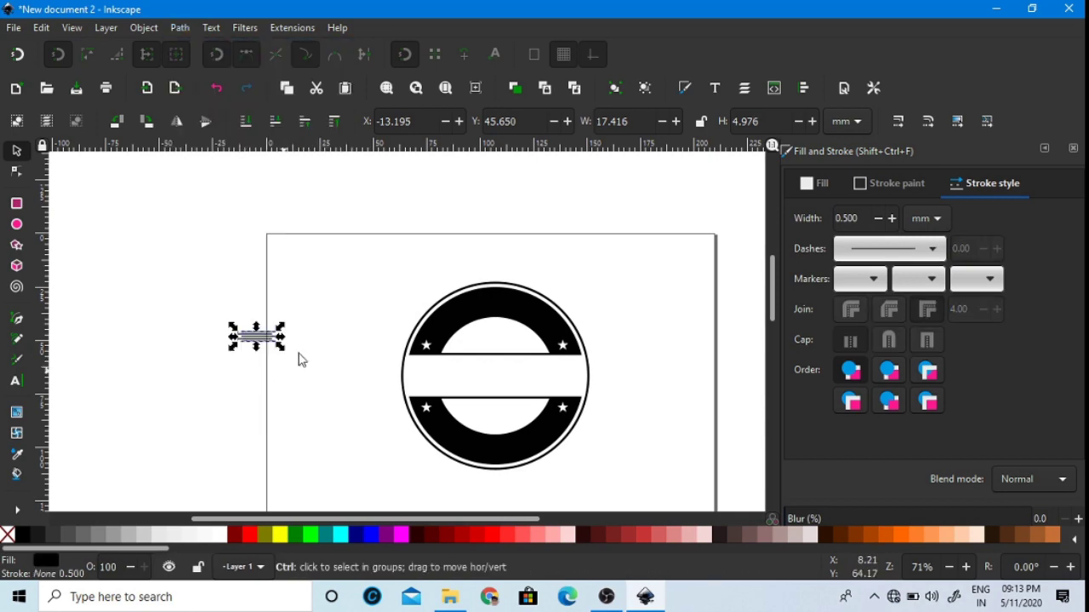
{"action": "scroll", "coordinate": [293, 357], "scroll_direction": "up", "scroll_amount": 3}
{"action": "scroll", "coordinate": [251, 359], "scroll_direction": "down", "scroll_amount": 1}
{"action": "left_click", "coordinate": [215, 378]}
{"action": "left_click", "coordinate": [206, 345]}
{"action": "left_click", "coordinate": [183, 389]}
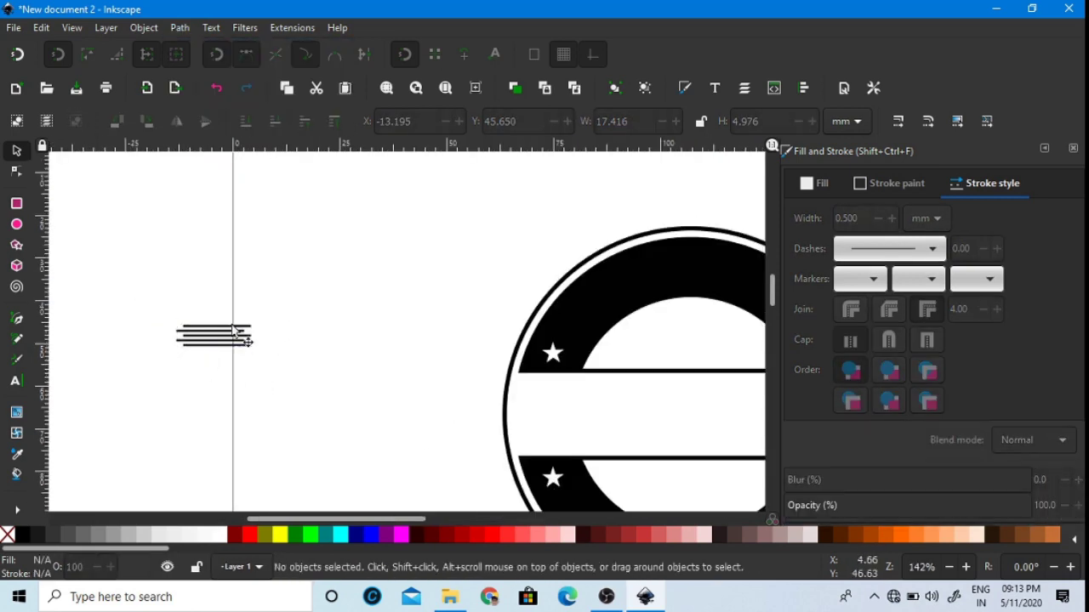
- Draw a circle about 51 mm in diameter over the badge's inner opening
{"action": "left_click", "coordinate": [19, 227]}
{"action": "scroll", "coordinate": [235, 287], "scroll_direction": "down", "scroll_amount": 3}
{"action": "scroll", "coordinate": [408, 334], "scroll_direction": "up", "scroll_amount": 2}
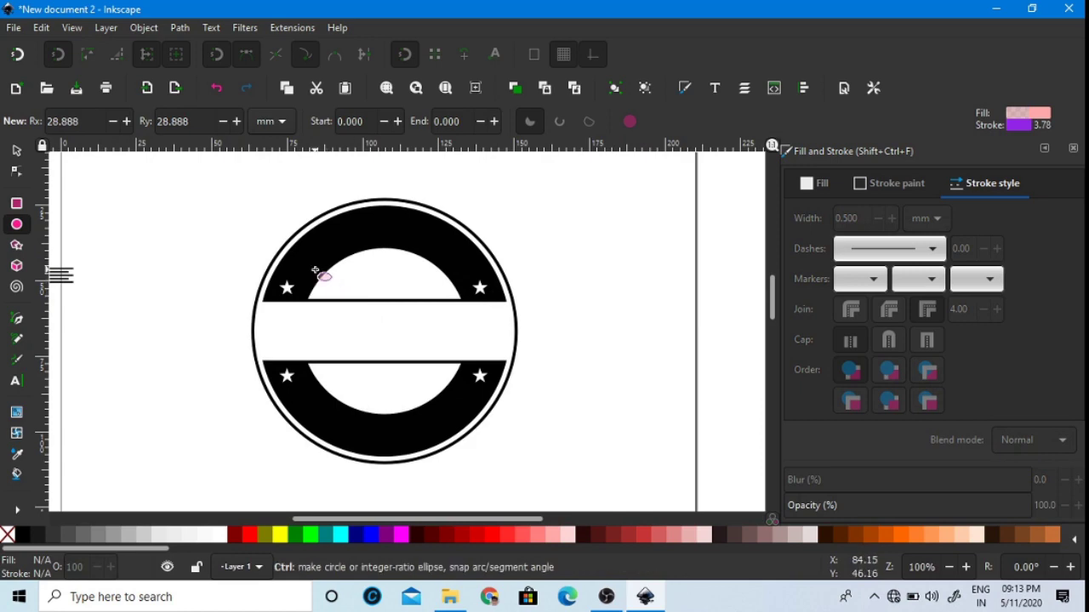
{"action": "left_click_drag", "start_coordinate": [313, 269], "coordinate": [468, 457]}
{"action": "key", "text": "s"}
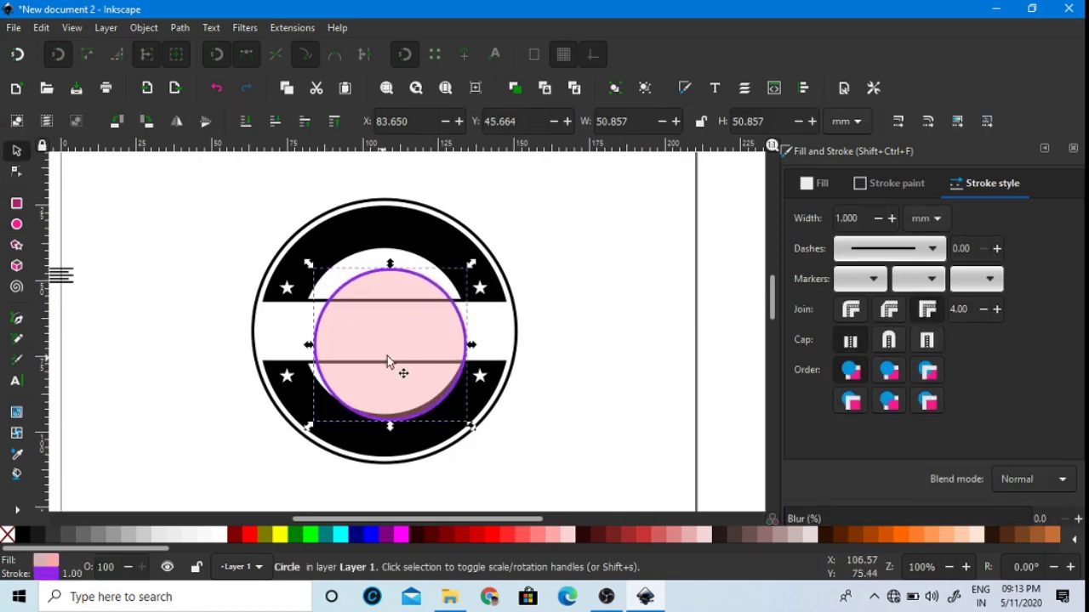
- Centre the new circle on the badge at about 55 mm in diameter and remove its fill
{"action": "mouse_move", "coordinate": [387, 355]}
{"action": "left_mouse_down"}
{"action": "mouse_move", "coordinate": [389, 333]}
{"action": "mouse_move", "coordinate": [372, 323]}
{"action": "mouse_move", "coordinate": [383, 333]}
{"action": "left_mouse_up"}
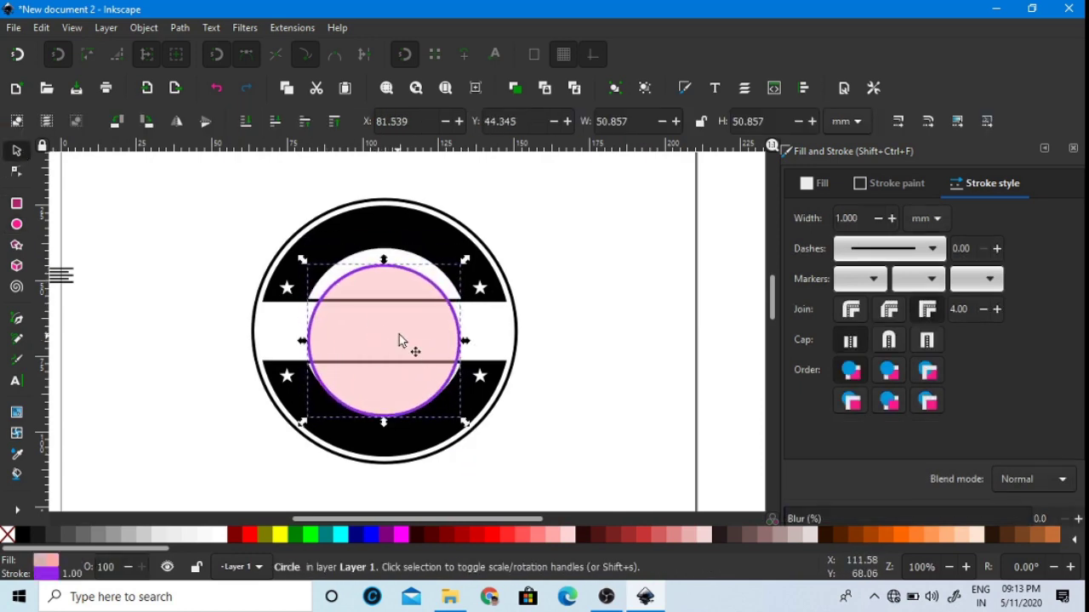
{"action": "left_click_drag", "start_coordinate": [461, 269], "coordinate": [474, 241]}
{"action": "left_click_drag", "start_coordinate": [394, 296], "coordinate": [387, 332]}
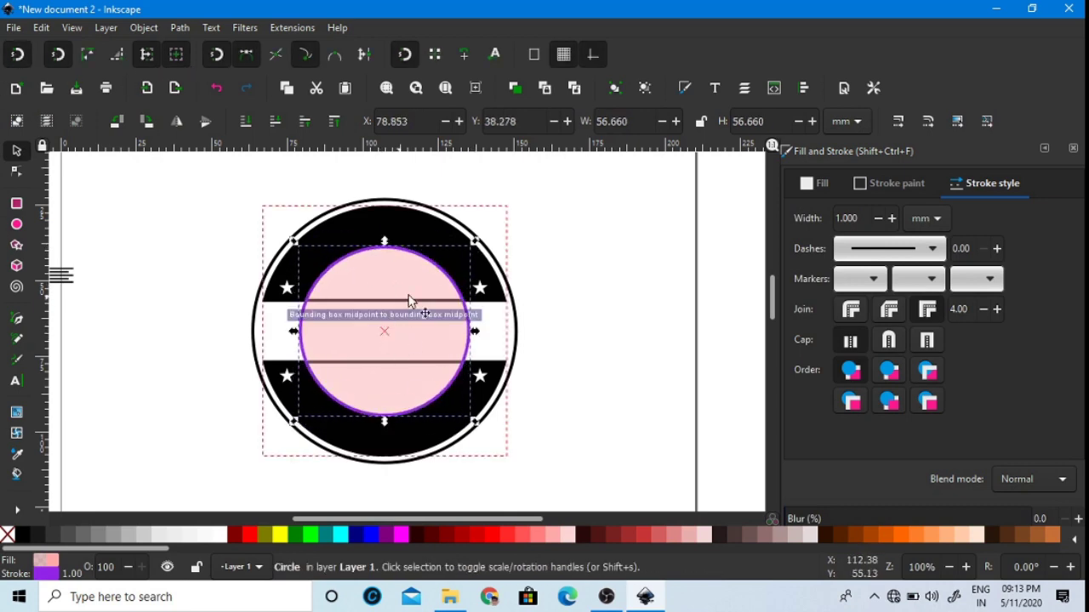
{"action": "scroll", "coordinate": [415, 289], "scroll_direction": "up", "scroll_amount": 3}
{"action": "left_click_drag", "start_coordinate": [572, 197], "coordinate": [555, 208]}
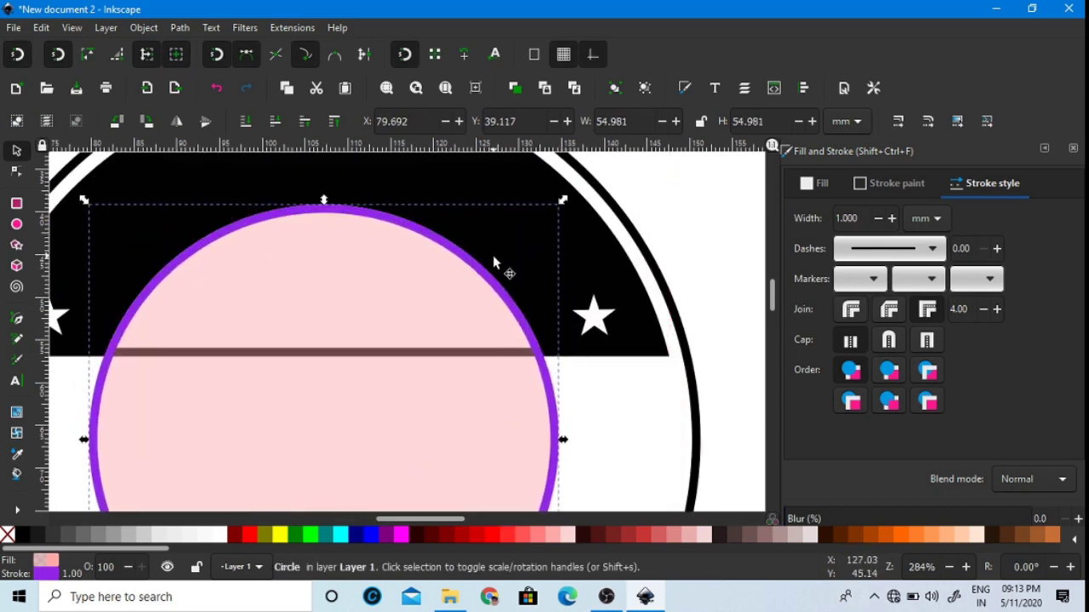
{"action": "scroll", "coordinate": [476, 272], "scroll_direction": "down", "scroll_amount": 3}
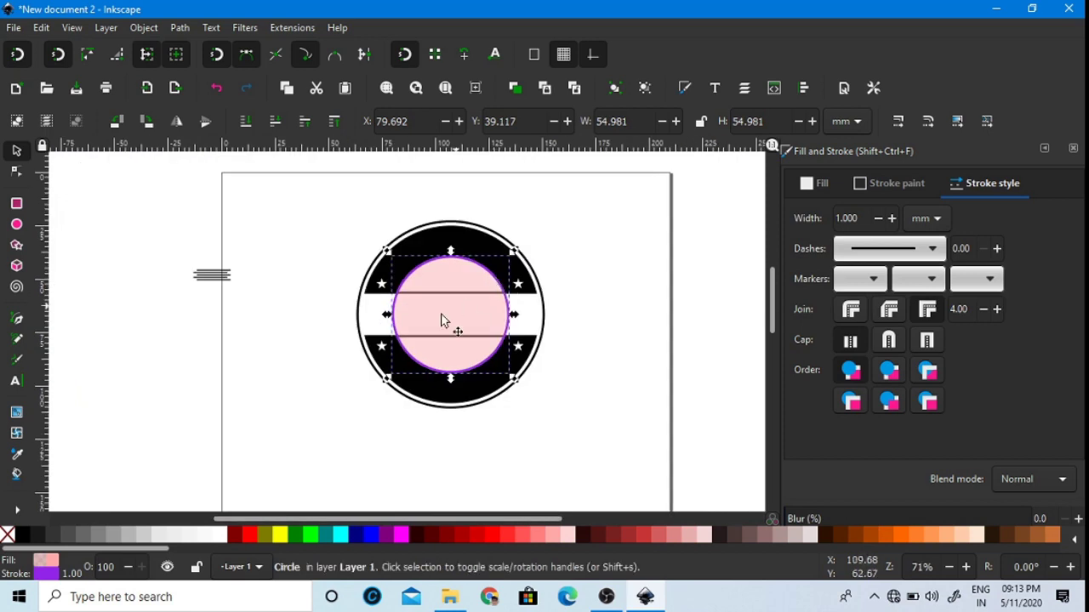
{"action": "left_click", "coordinate": [7, 534]}
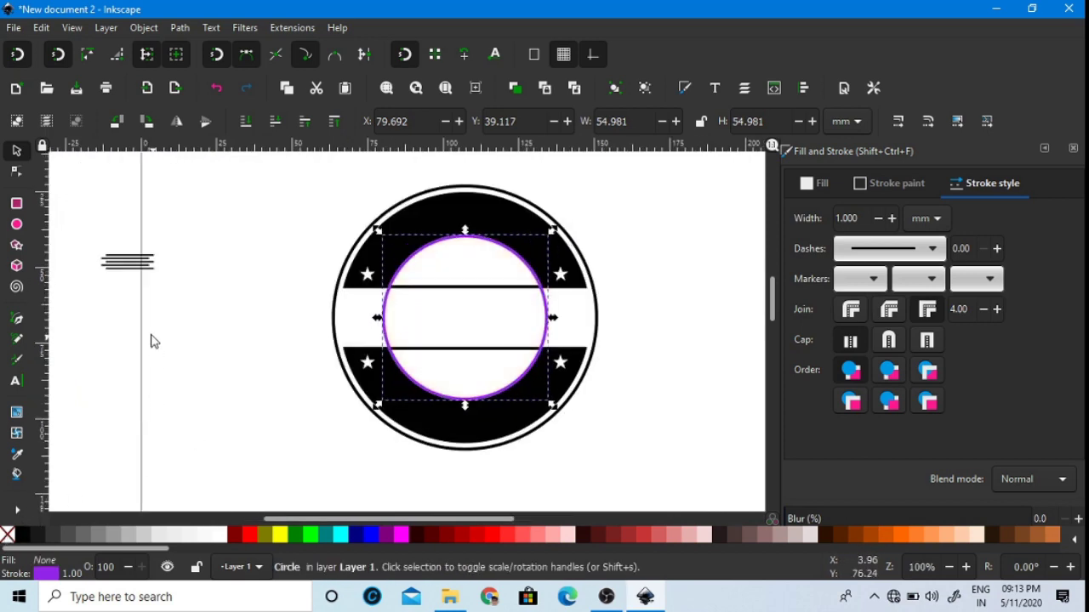
- Move the line stack onto the circle's upper-left edge above the upper bar and scale it proportionally to about 24 mm wide
{"action": "left_click", "coordinate": [129, 268]}
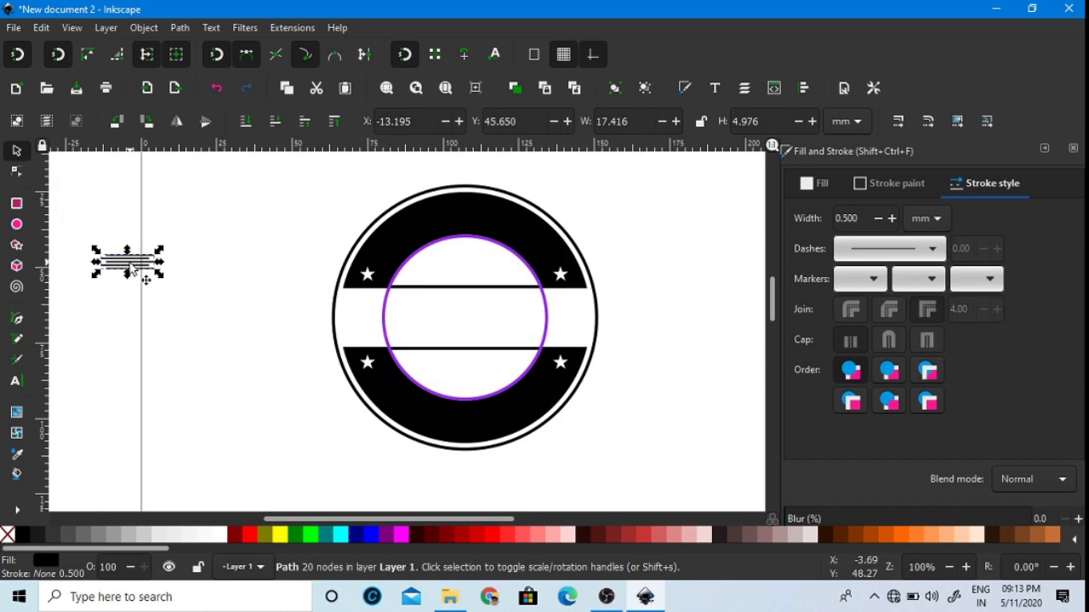
{"action": "left_click_drag", "start_coordinate": [129, 269], "coordinate": [442, 248]}
{"action": "scroll", "coordinate": [399, 279], "scroll_direction": "up", "scroll_amount": 4}
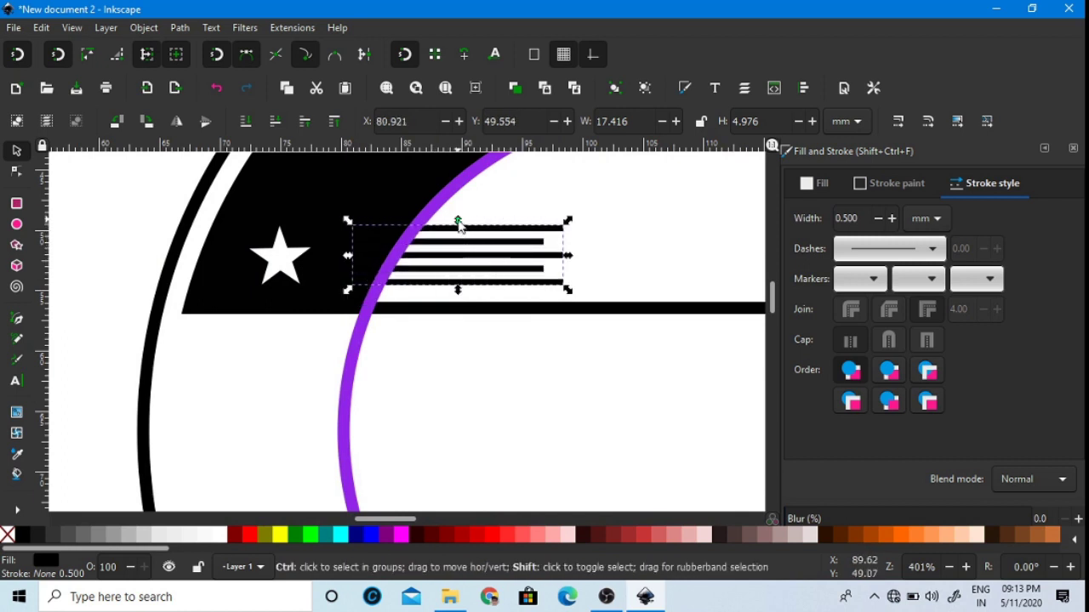
{"action": "left_click_drag", "start_coordinate": [457, 221], "coordinate": [457, 213]}
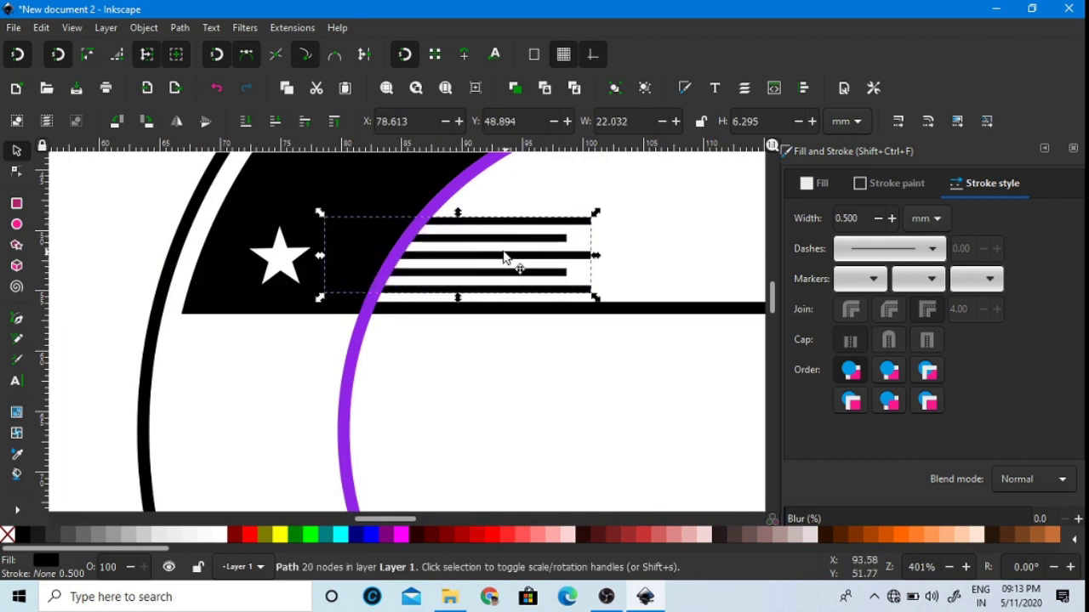
{"action": "mouse_move", "coordinate": [504, 258]}
{"action": "left_mouse_down"}
{"action": "mouse_move", "coordinate": [498, 242]}
{"action": "mouse_move", "coordinate": [500, 257]}
{"action": "left_mouse_up"}
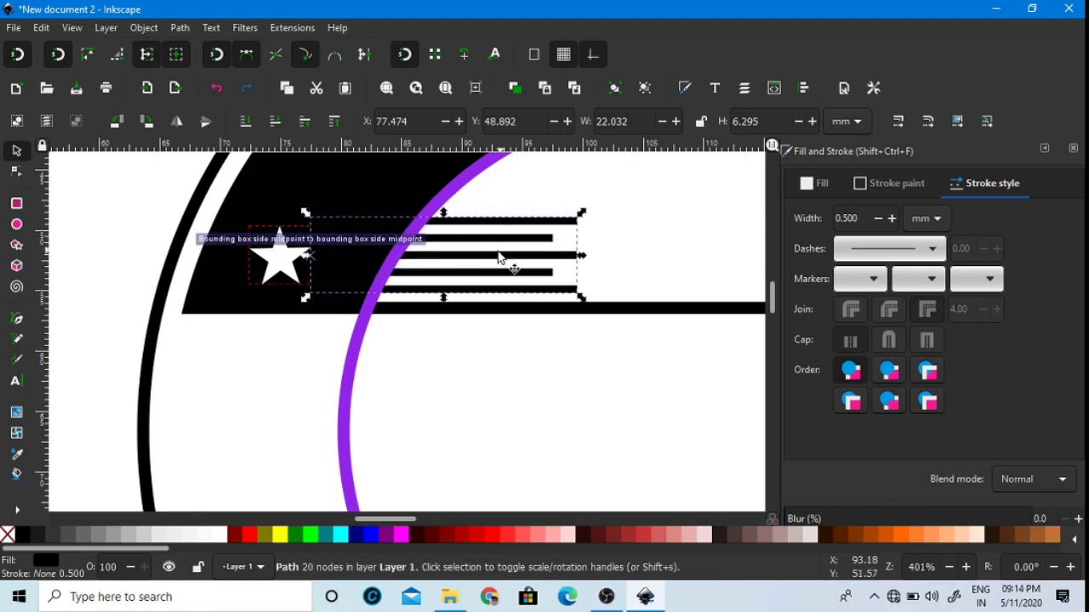
{"action": "scroll", "coordinate": [499, 257], "scroll_direction": "down", "scroll_amount": 3, "text": "ctrl"}
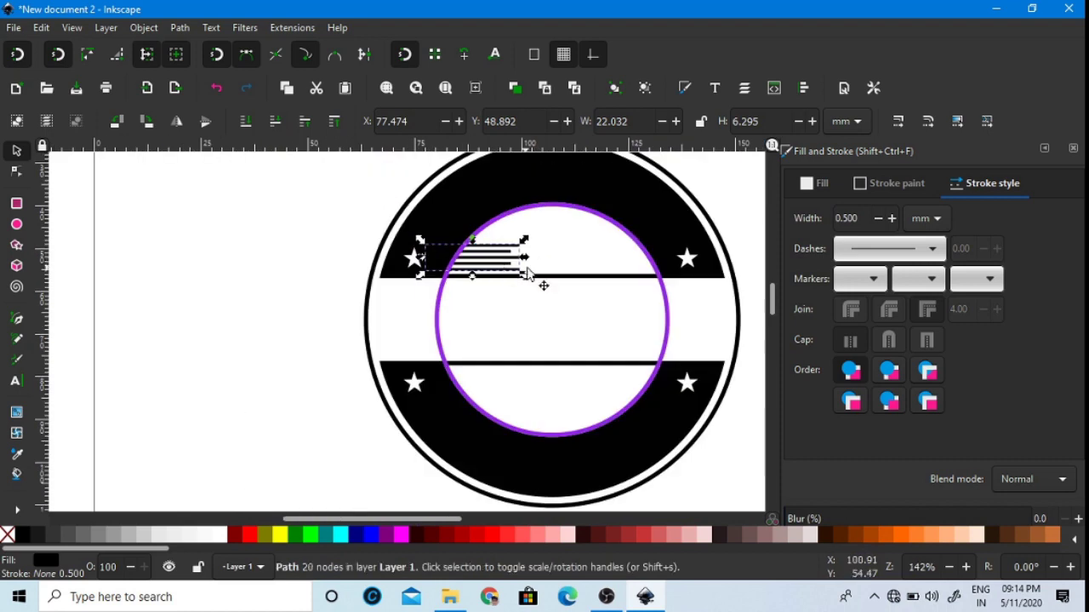
{"action": "scroll", "coordinate": [527, 271], "scroll_direction": "up", "scroll_amount": 1, "text": "ctrl"}
{"action": "left_click_drag", "start_coordinate": [517, 258], "coordinate": [522, 233]}
{"action": "scroll", "coordinate": [469, 246], "scroll_direction": "up", "scroll_amount": 2, "text": "ctrl"}
{"action": "key", "text": "Up"}
{"action": "key", "text": "Up"}
{"action": "scroll", "coordinate": [441, 285], "scroll_direction": "down", "scroll_amount": 2, "text": "ctrl"}
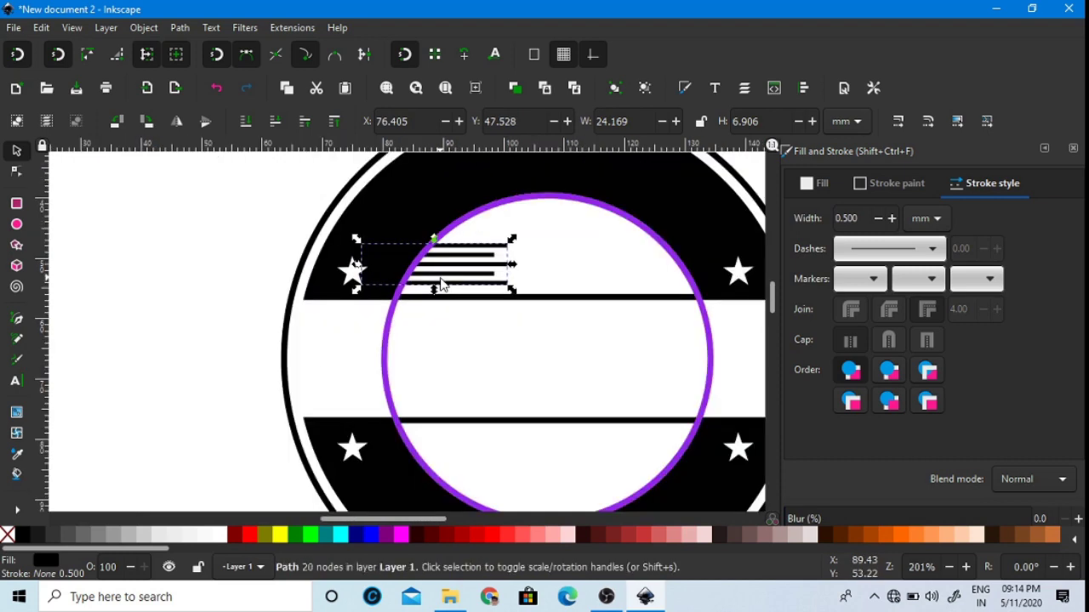
- Shift the line stack about 6.4 mm to the left and fill it dark red
{"action": "key", "text": "Left"}
{"action": "key", "text": "Left"}
{"action": "key", "text": "Left"}
{"action": "key", "text": "Left"}
{"action": "key", "text": "Left"}
{"action": "key", "text": "Left"}
{"action": "key", "text": "Left"}
{"action": "key", "text": "Left"}
{"action": "key", "text": "Left"}
{"action": "key", "text": "Left"}
{"action": "key", "text": "Left"}
{"action": "key", "text": "Left"}
{"action": "key", "text": "Left"}
{"action": "key", "text": "Right"}
{"action": "key", "text": "Right"}
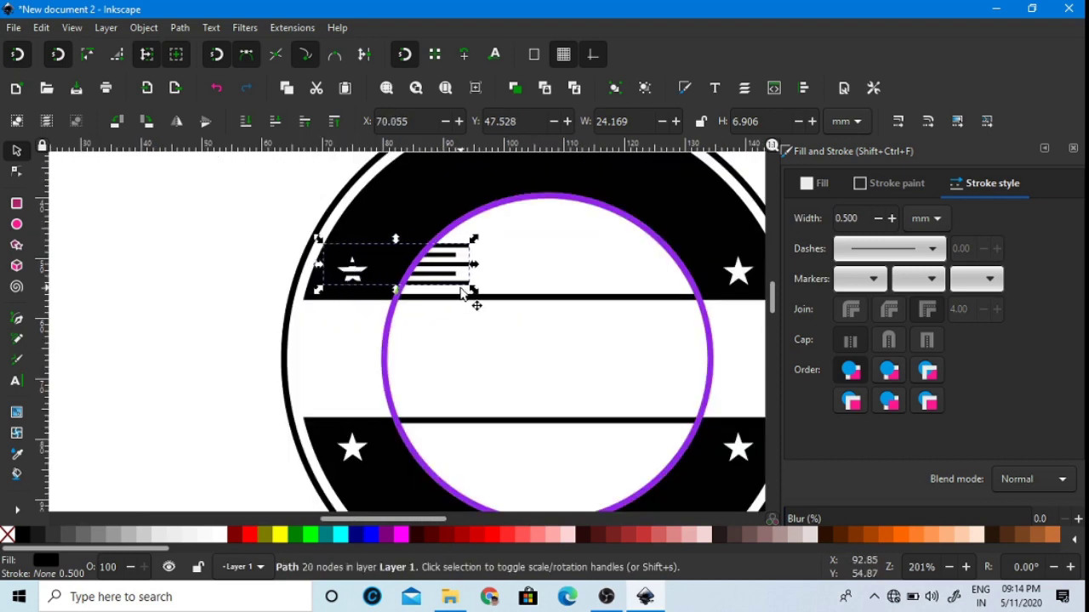
{"action": "left_click", "coordinate": [459, 535]}
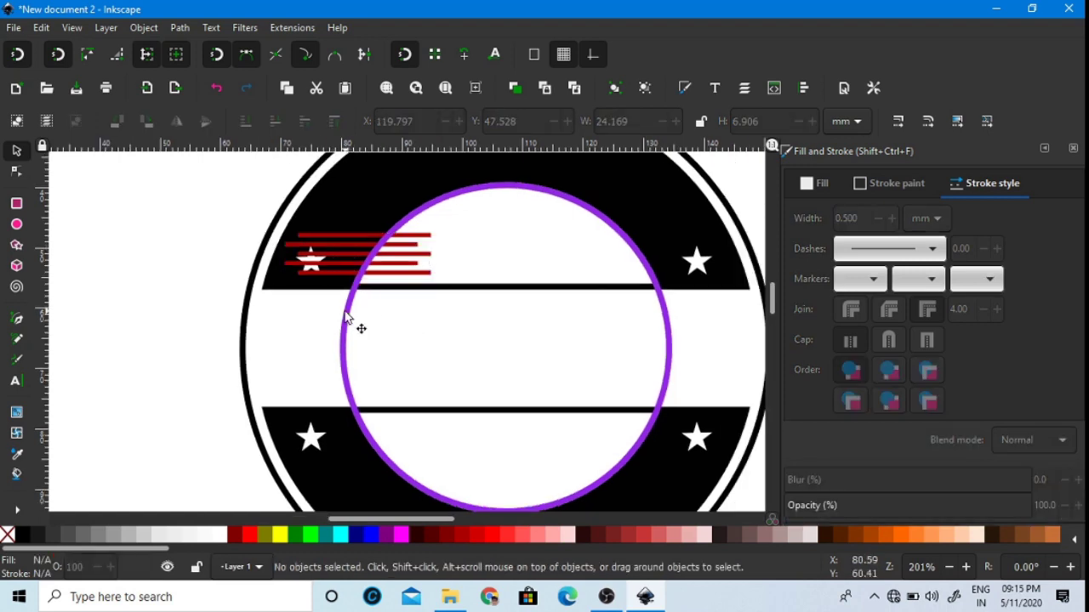
- Split the red line stack along the purple circle and delete the pieces lying outside the circle
{"action": "left_click", "coordinate": [345, 317]}
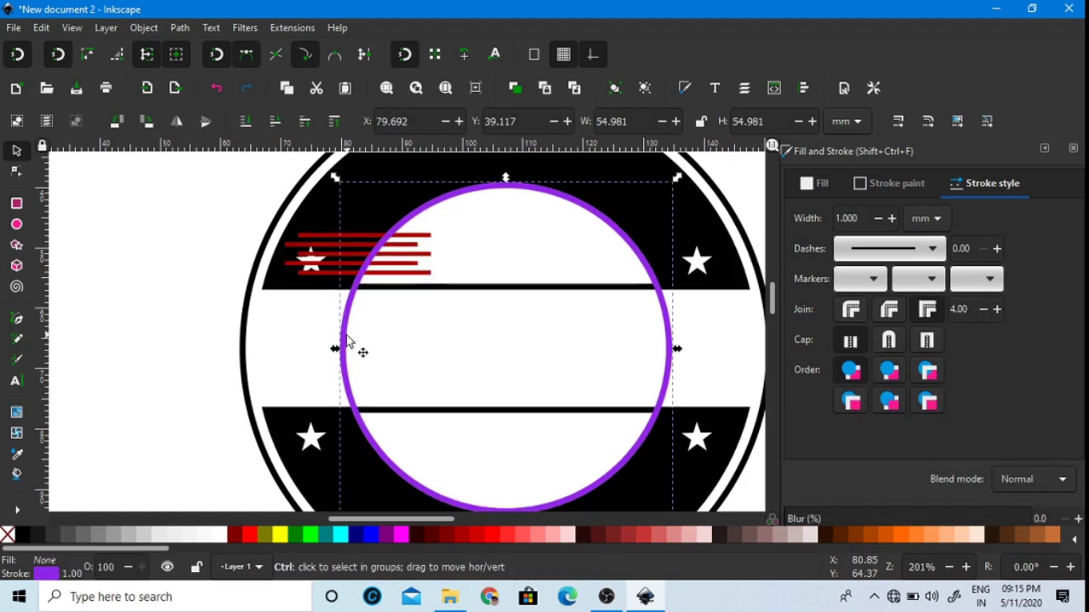
{"action": "left_click", "coordinate": [388, 274], "text": "shift"}
{"action": "left_click", "coordinate": [180, 27]}
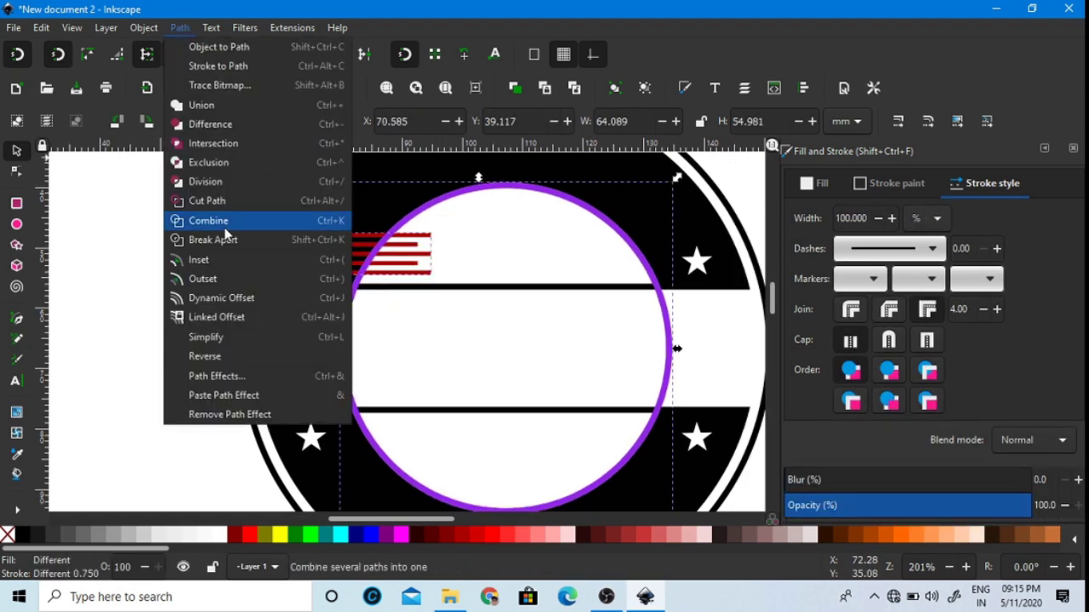
{"action": "left_click", "coordinate": [208, 199]}
{"action": "left_click", "coordinate": [196, 284]}
{"action": "left_click_drag", "start_coordinate": [190, 197], "coordinate": [394, 318]}
{"action": "key", "text": "Delete"}
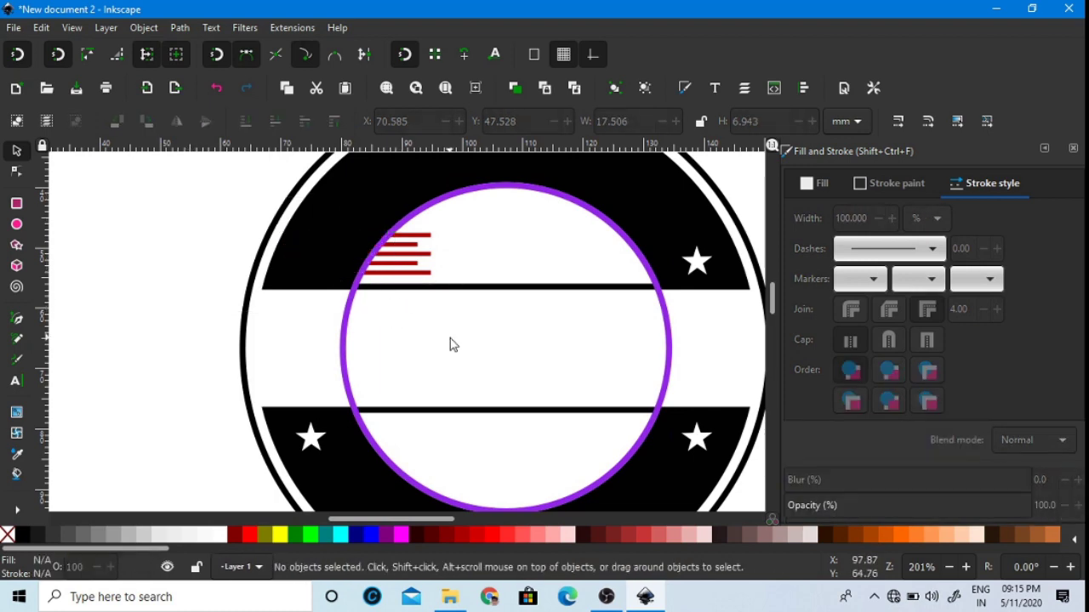
- Unite the remaining red line pieces inside the circle into one path
{"action": "left_click_drag", "start_coordinate": [453, 344], "coordinate": [353, 196]}
{"action": "left_click", "coordinate": [179, 27]}
{"action": "left_click", "coordinate": [211, 112]}
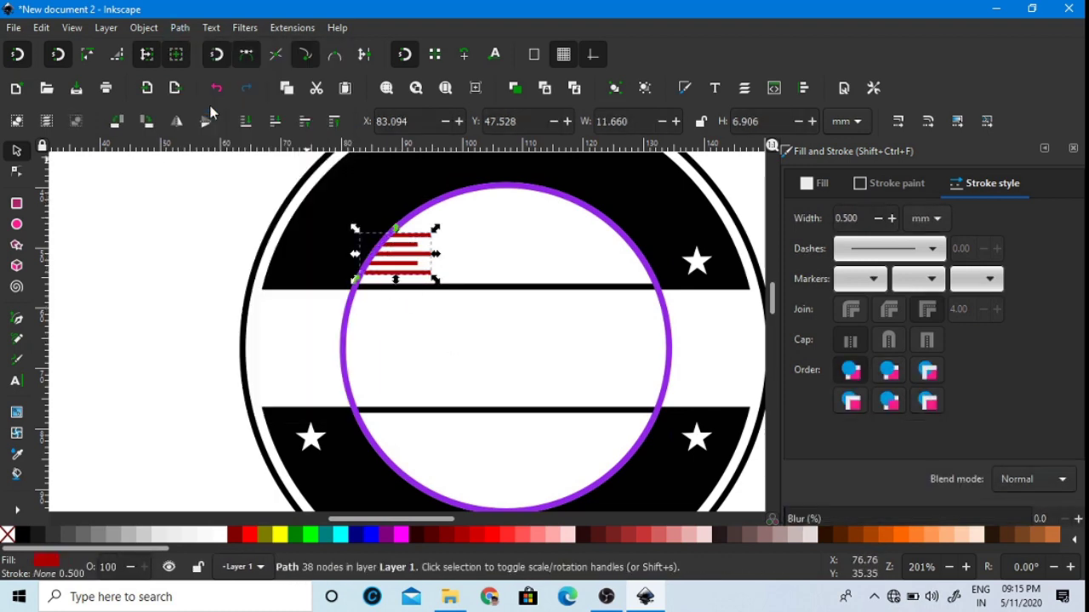
{"action": "right_click", "coordinate": [402, 256]}
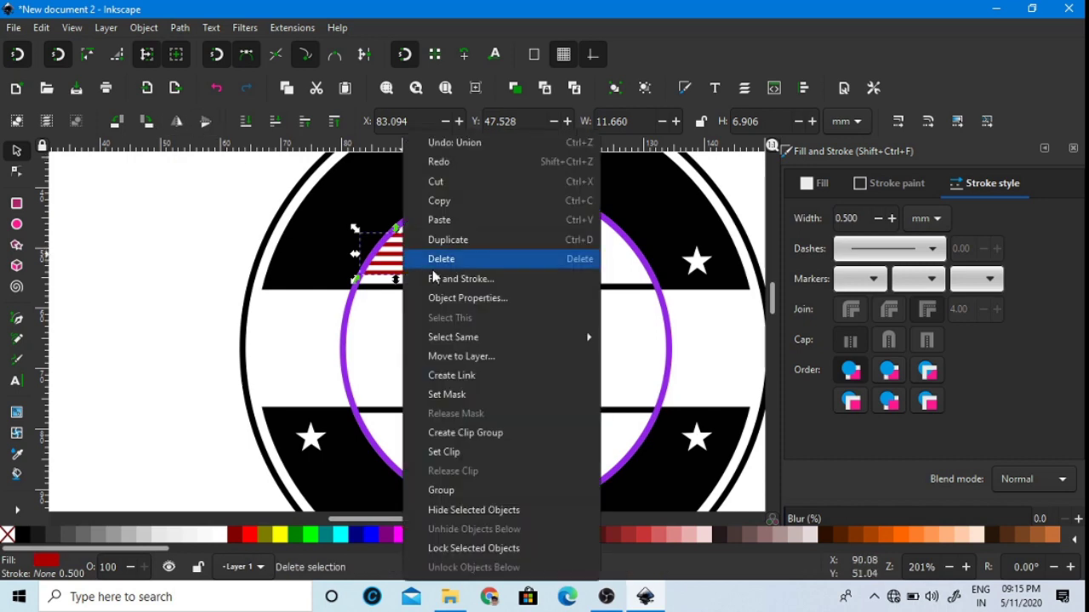
{"action": "left_click", "coordinate": [435, 240]}
{"action": "left_click", "coordinate": [179, 121]}
{"action": "left_click_drag", "start_coordinate": [403, 254], "coordinate": [595, 260]}
{"action": "key", "text": "ctrl+z"}
{"action": "key", "text": "ctrl+z"}
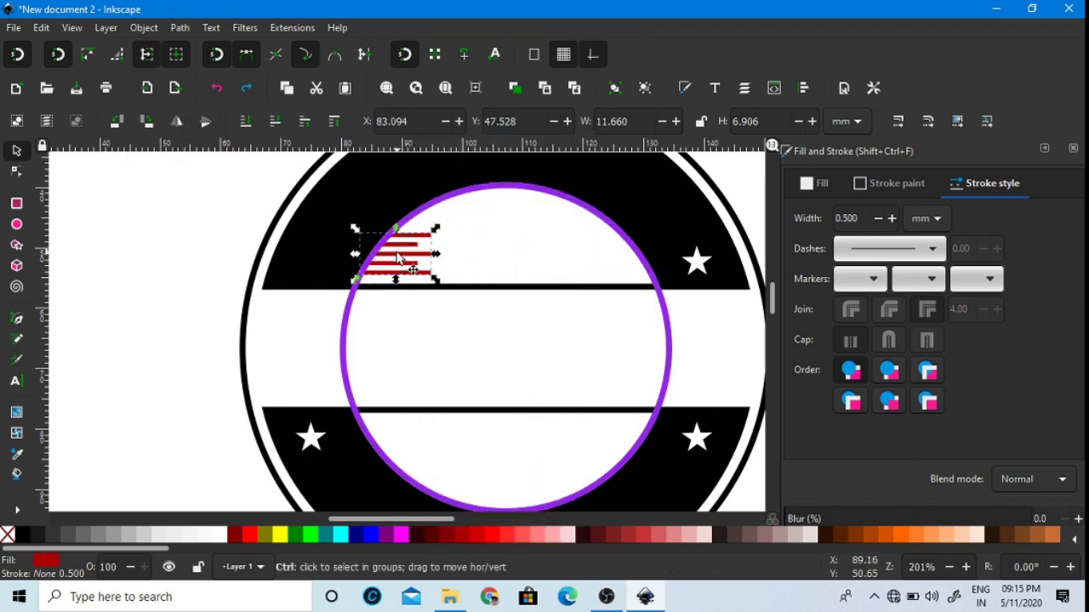
- Duplicate the trimmed line stack, mirror it horizontally and place the copy against the circle's upper-right edge
{"action": "key", "text": "ctrl+d"}
{"action": "left_click_drag", "start_coordinate": [399, 254], "coordinate": [502, 262]}
{"action": "key", "text": "ctrl+z"}
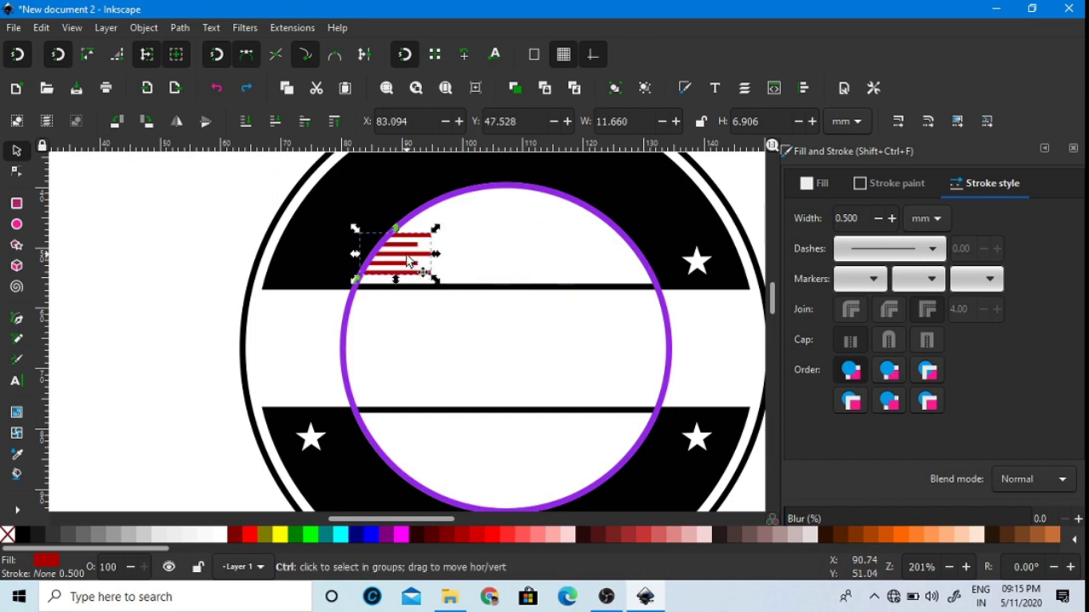
{"action": "left_click_drag", "start_coordinate": [408, 257], "coordinate": [636, 256]}
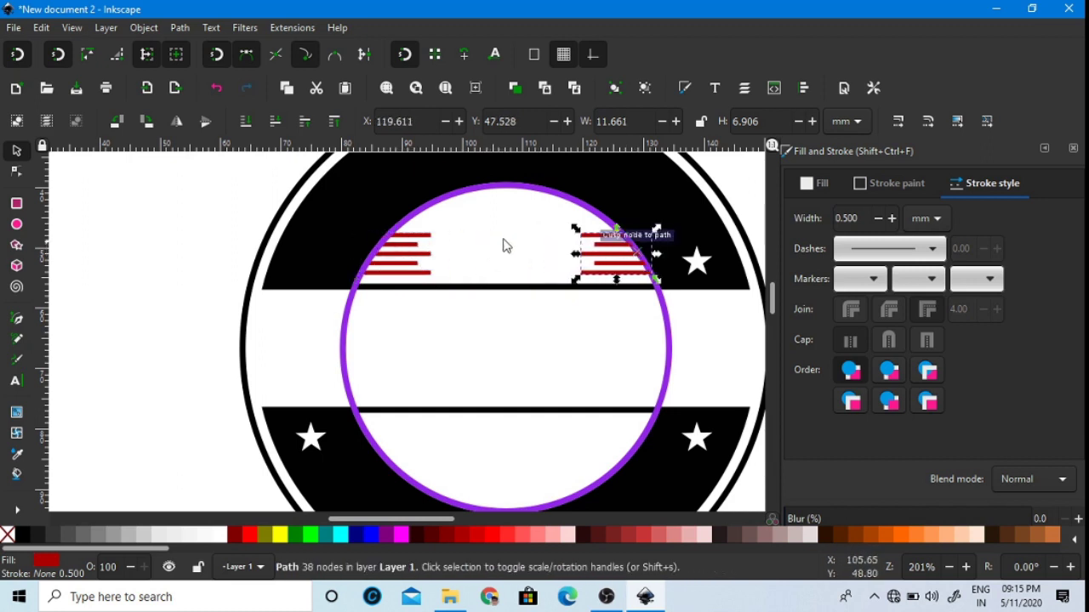
- Delete the purple guide circle and fill both trimmed line stacks with black
{"action": "left_click", "coordinate": [548, 195]}
{"action": "key", "text": "Delete"}
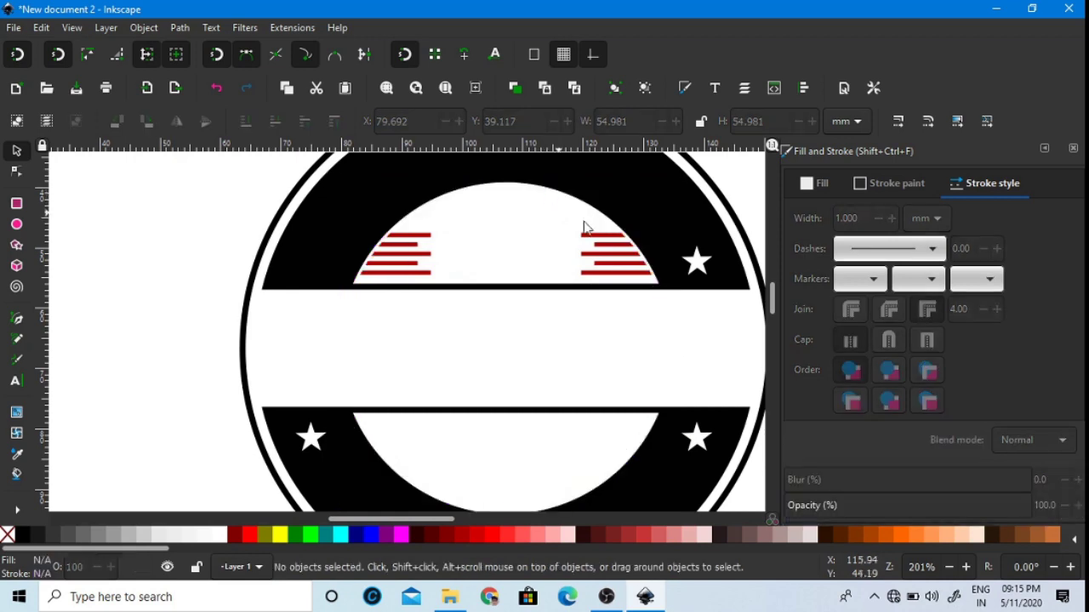
{"action": "left_click", "coordinate": [612, 267]}
{"action": "left_click", "coordinate": [388, 261], "text": "shift"}
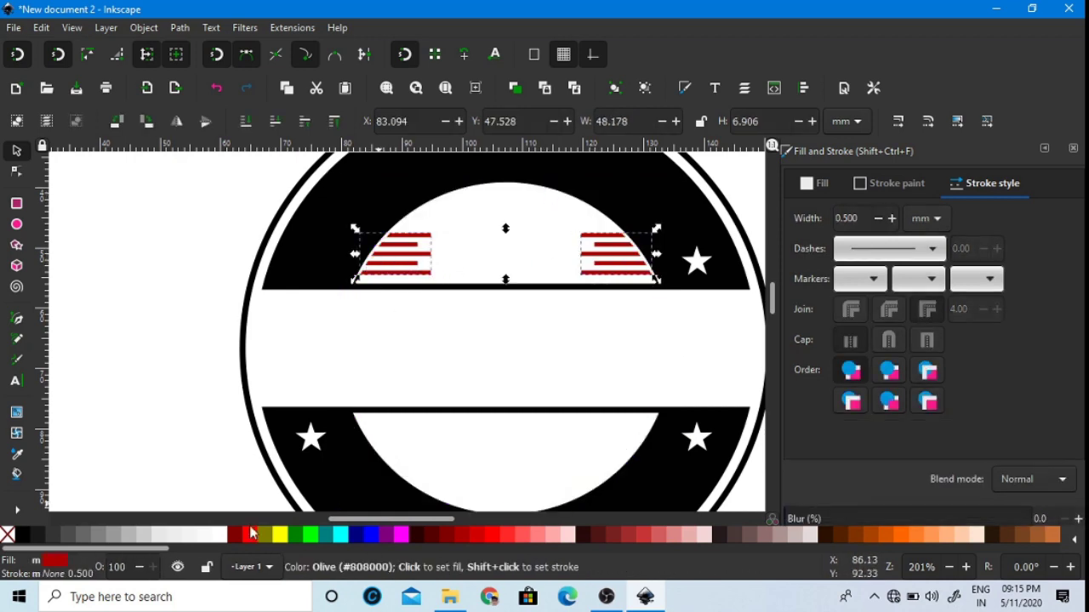
{"action": "left_click", "coordinate": [23, 534]}
{"action": "left_click", "coordinate": [211, 304]}
{"action": "scroll", "coordinate": [210, 304], "scroll_direction": "down", "scroll_amount": 2}
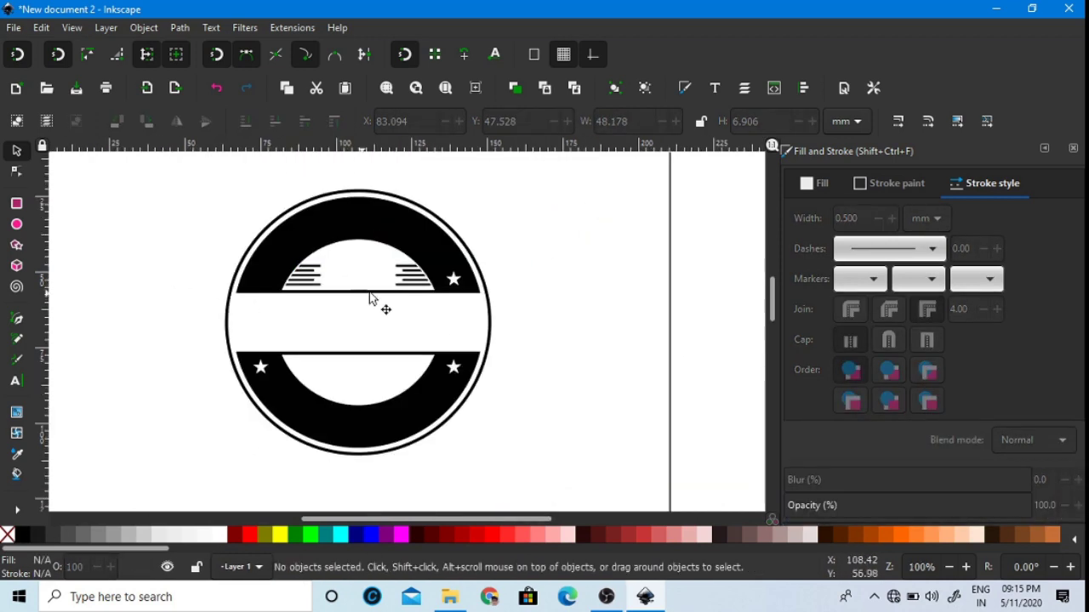
- Draw a circle about 72 mm in diameter over the badge with a green stroke and no fill
{"action": "scroll", "coordinate": [414, 225], "scroll_direction": "down", "scroll_amount": 1}
{"action": "left_click", "coordinate": [17, 224]}
{"action": "scroll", "coordinate": [328, 281], "scroll_direction": "up", "scroll_amount": 1}
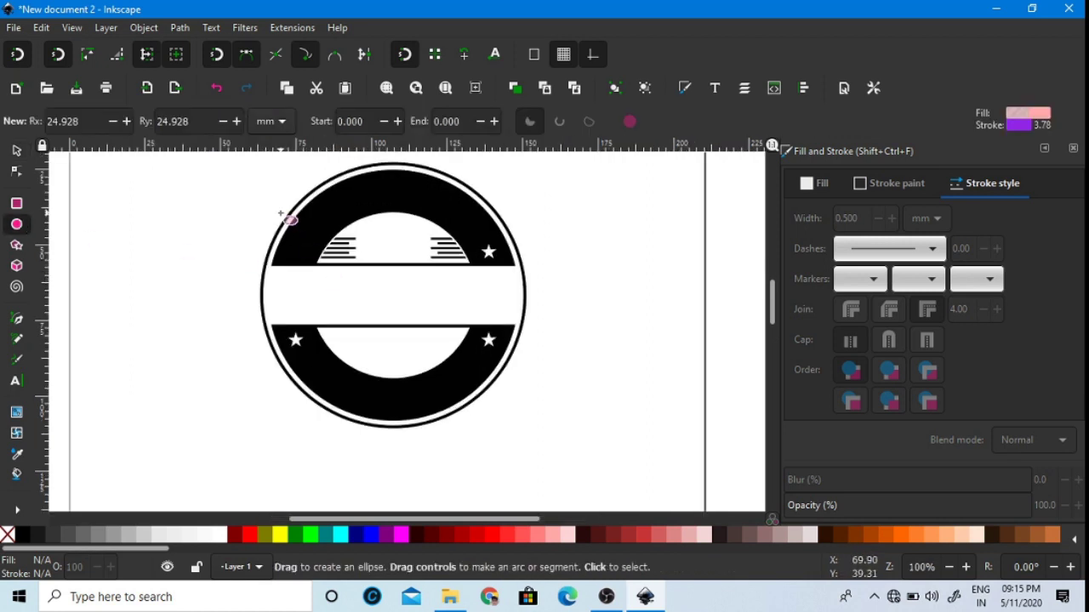
{"action": "mouse_move", "coordinate": [264, 200]}
{"action": "left_mouse_down"}
{"action": "mouse_move", "coordinate": [452, 352]}
{"action": "mouse_move", "coordinate": [503, 419]}
{"action": "left_mouse_up"}
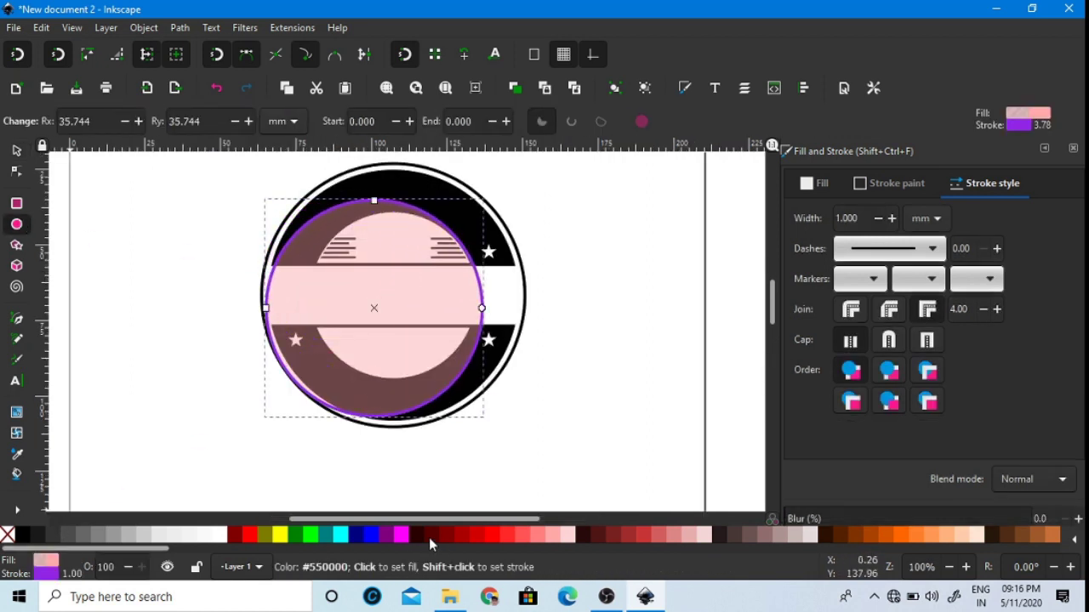
{"action": "left_click", "coordinate": [310, 534], "text": "shift"}
{"action": "left_click", "coordinate": [6, 535]}
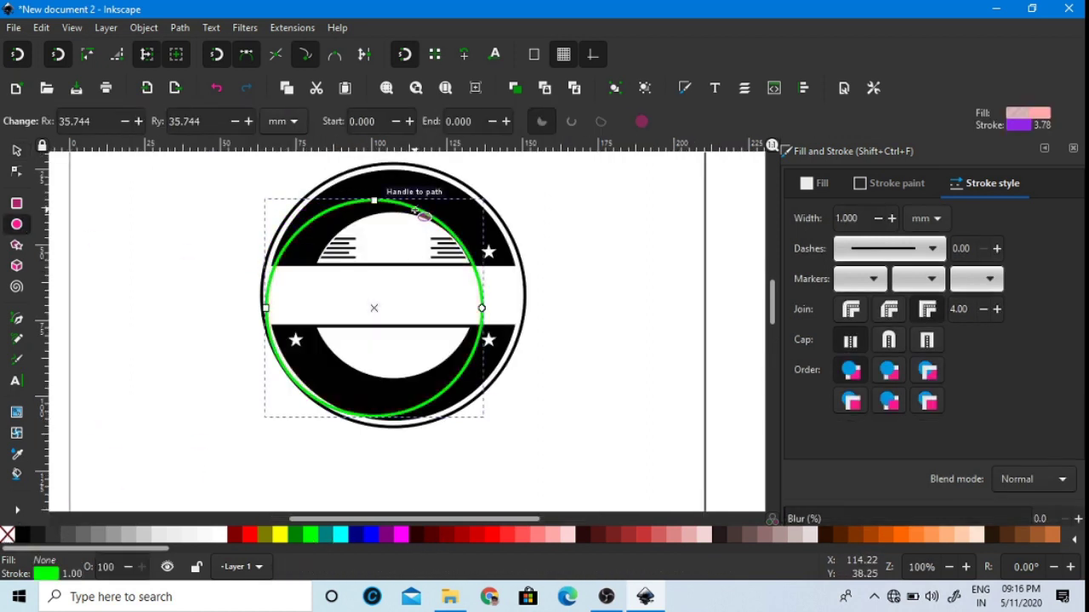
- Centre the green circle on the badge and scale it to about 63 mm in diameter
{"action": "key", "text": "s"}
{"action": "mouse_move", "coordinate": [420, 216]}
{"action": "left_mouse_down"}
{"action": "mouse_move", "coordinate": [442, 202]}
{"action": "mouse_move", "coordinate": [435, 222]}
{"action": "left_mouse_up"}
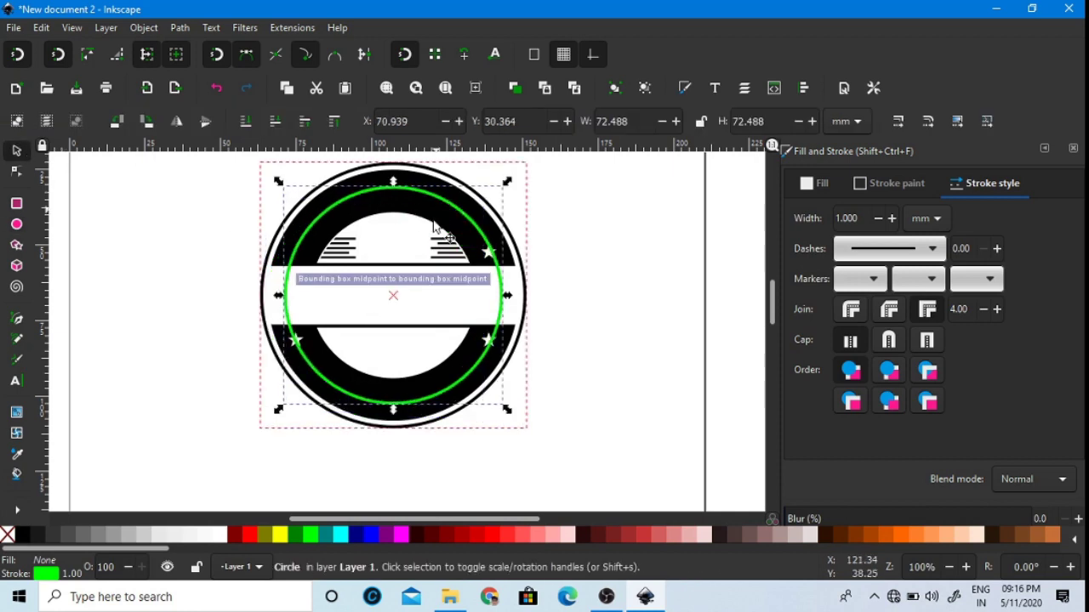
{"action": "left_click_drag", "start_coordinate": [507, 184], "coordinate": [498, 201]}
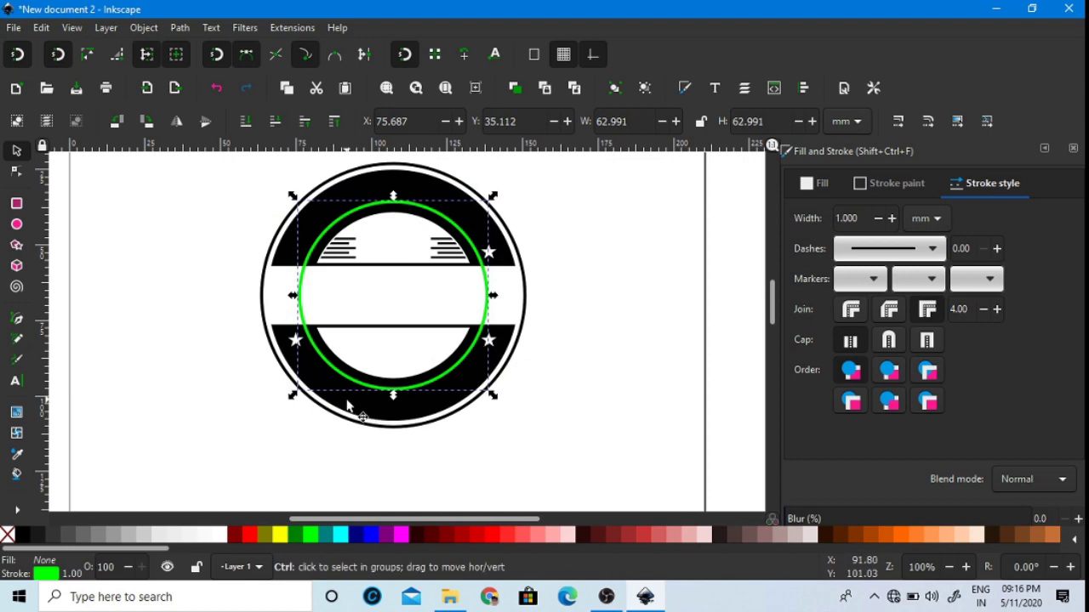
- Enlarge a copy of the green circle into a second concentric guide near the black ring's outer edge
{"action": "left_click_drag", "start_coordinate": [497, 403], "coordinate": [514, 418]}
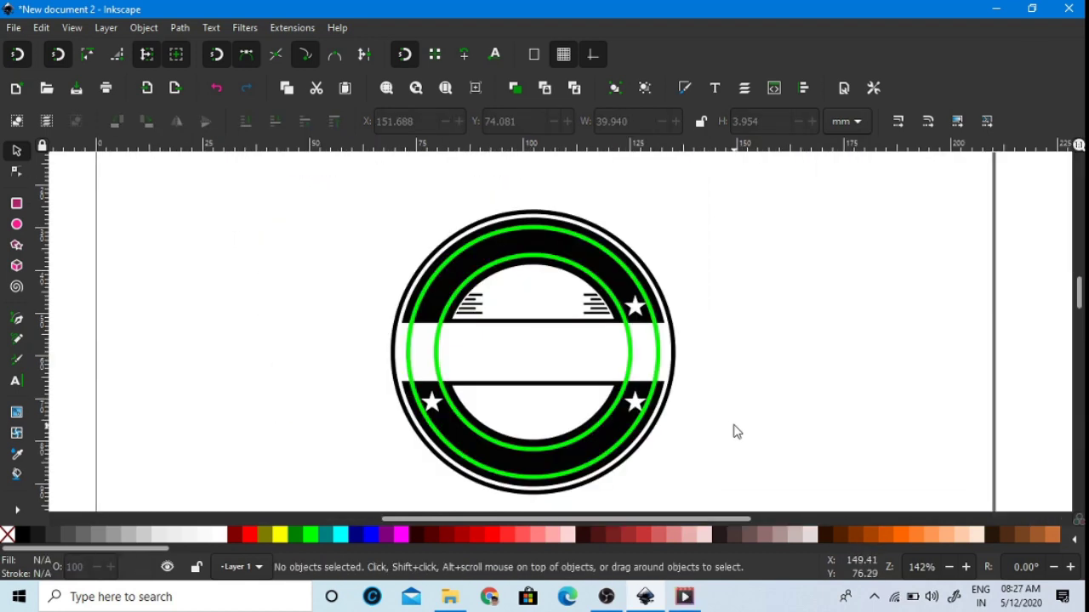
- Add the text "PREMIUM QUALITY" on the empty page area beside the badge's lower right
{"action": "left_click", "coordinate": [16, 381]}
{"action": "left_click", "coordinate": [718, 421]}
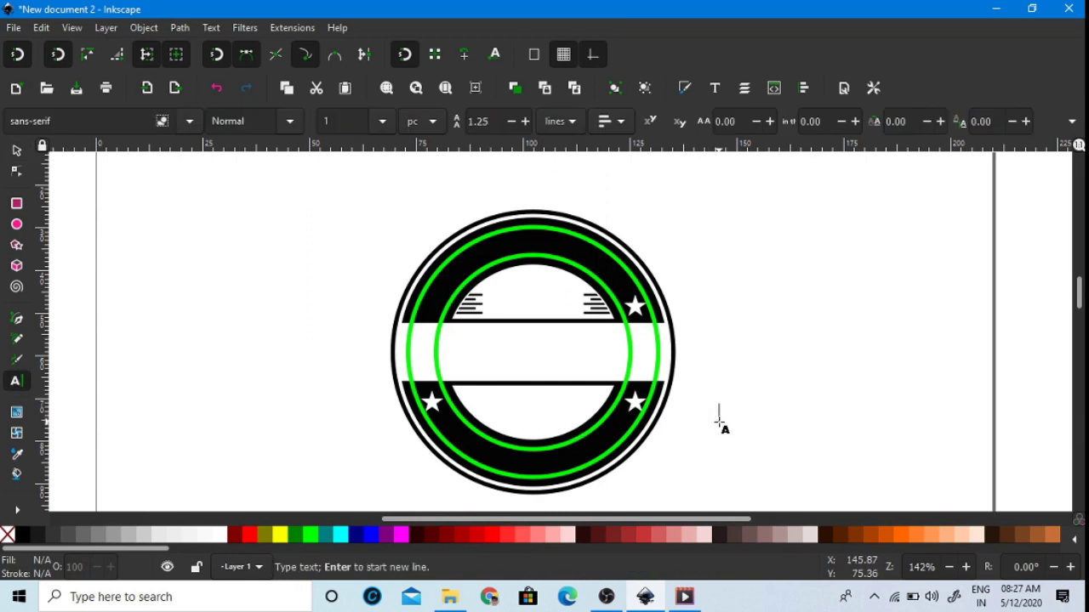
{"action": "type", "text": "D"}
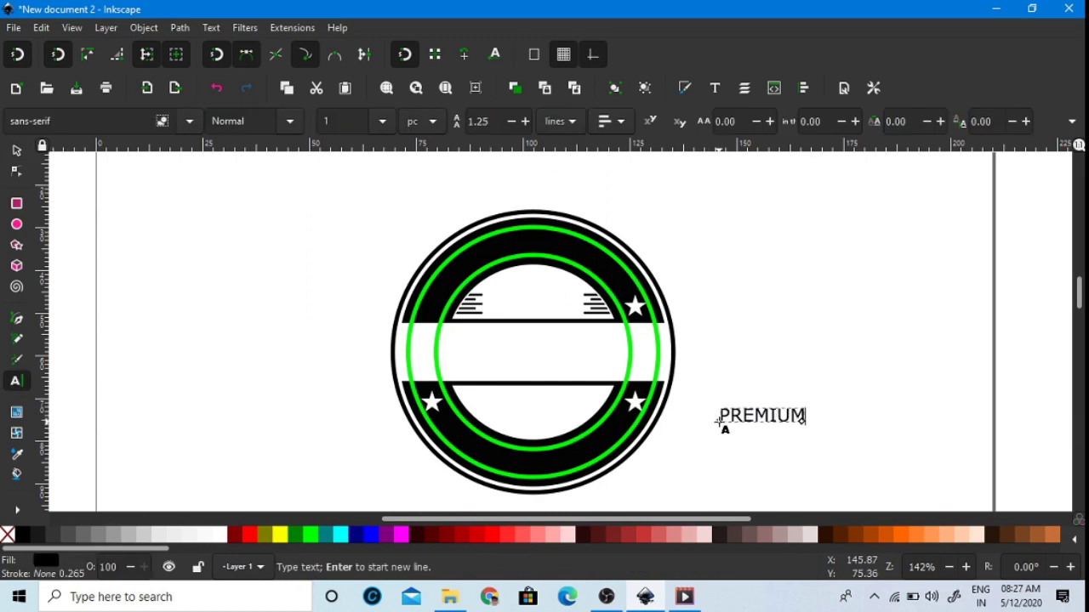
{"action": "type", "text": "REMIUM QUAL"}
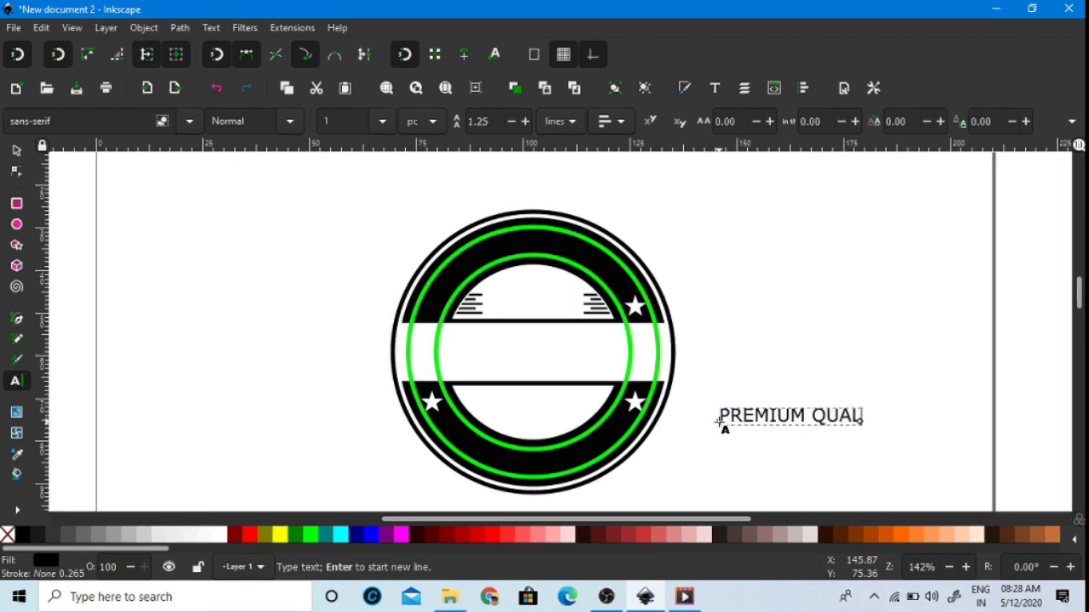
{"action": "type", "text": "ITY"}
{"action": "key", "text": "Escape"}
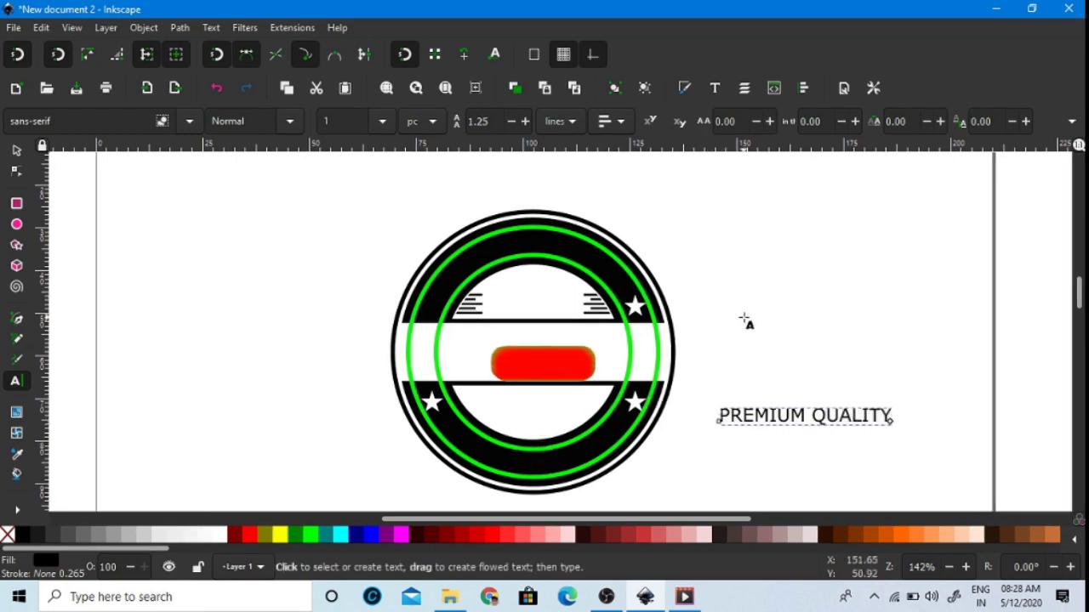
- Set the PREMIUM QUALITY text in Agency FB at font size 2
{"action": "left_click", "coordinate": [17, 150]}
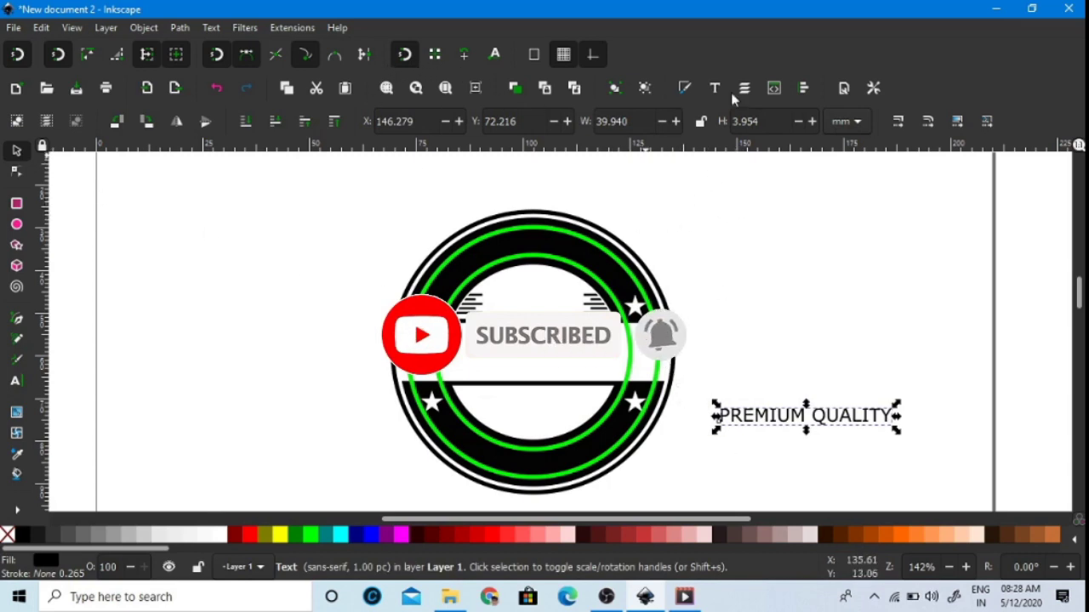
{"action": "key", "text": "ctrl+shift+t"}
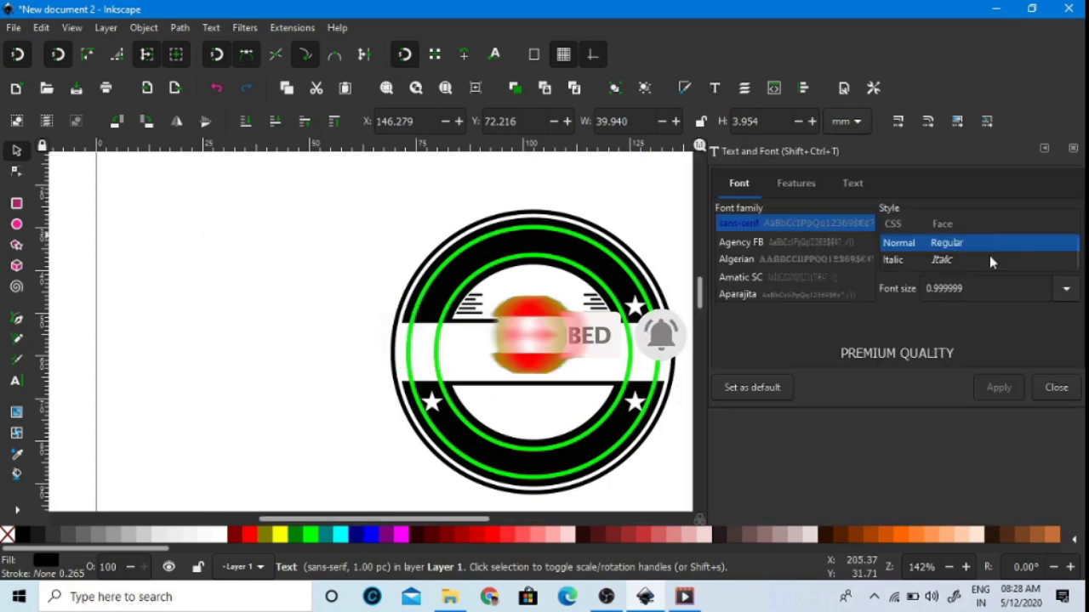
{"action": "left_click", "coordinate": [767, 243]}
{"action": "left_click", "coordinate": [1065, 289]}
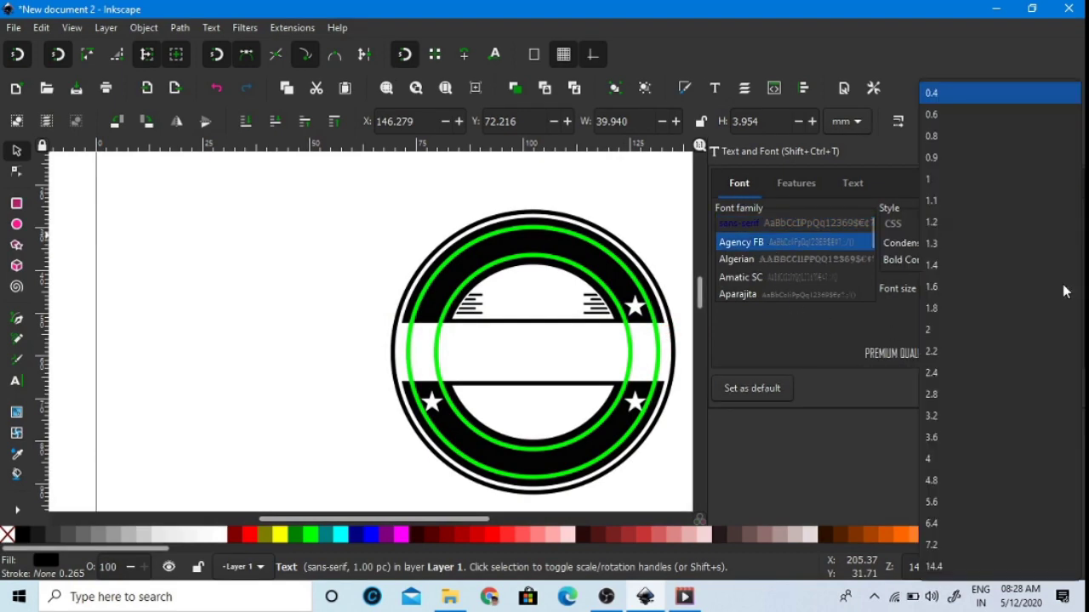
{"action": "left_click", "coordinate": [936, 331]}
{"action": "left_click", "coordinate": [997, 406]}
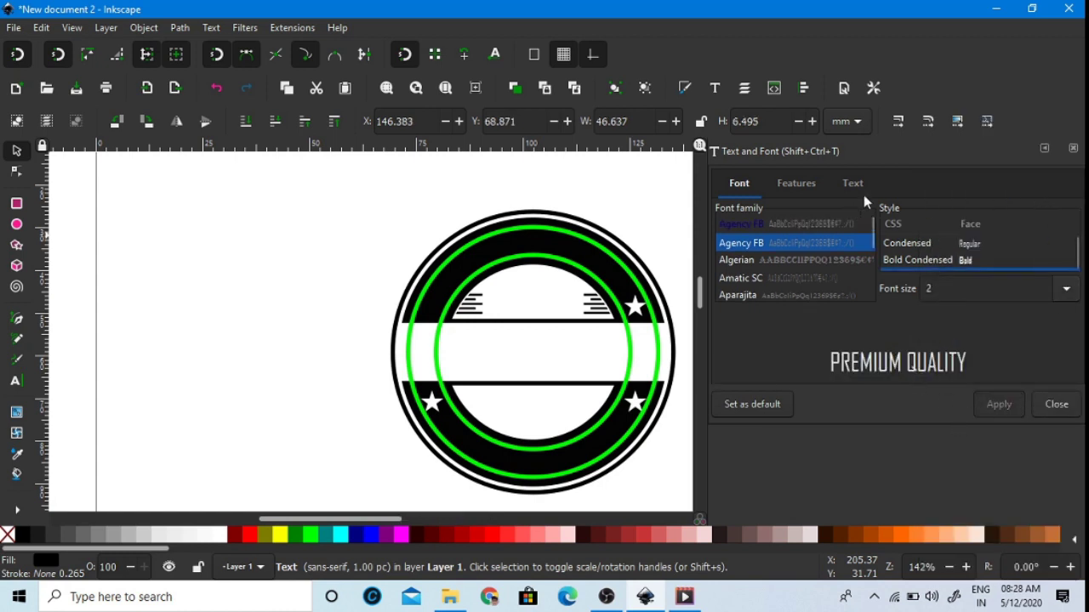
{"action": "left_click", "coordinate": [1044, 152]}
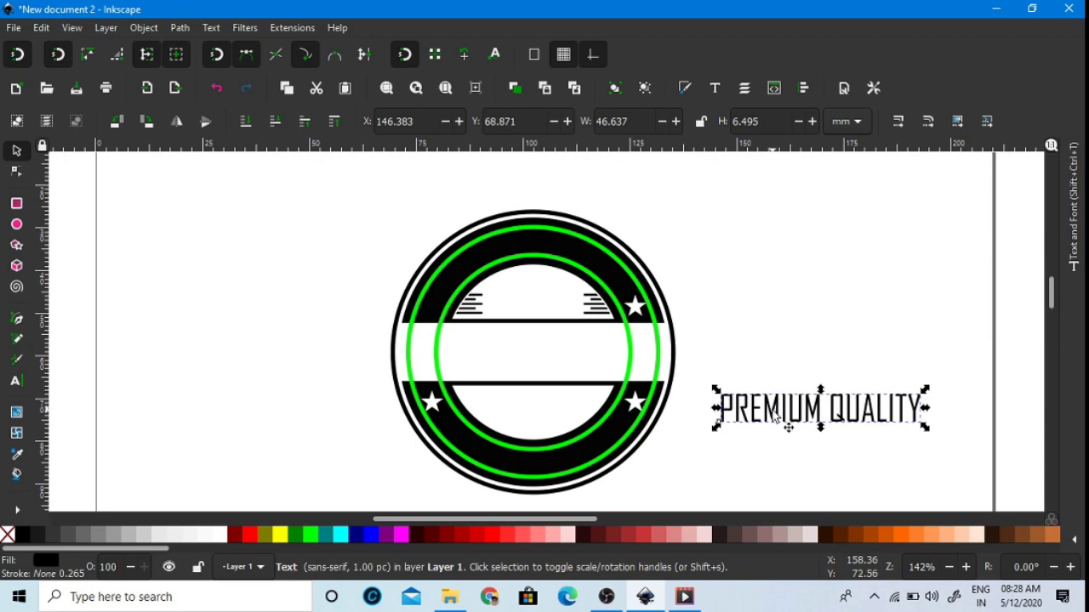
- Fill the PREMIUM QUALITY text with light grey and put it on the inner green circle as its path
{"action": "left_click", "coordinate": [159, 537]}
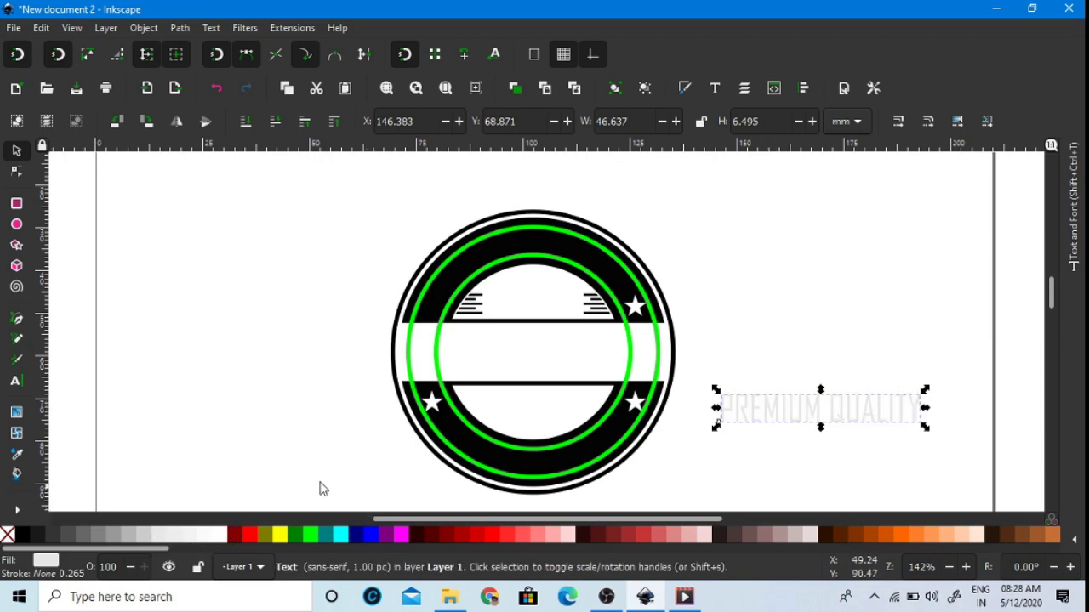
{"action": "left_click", "coordinate": [628, 362], "text": "shift"}
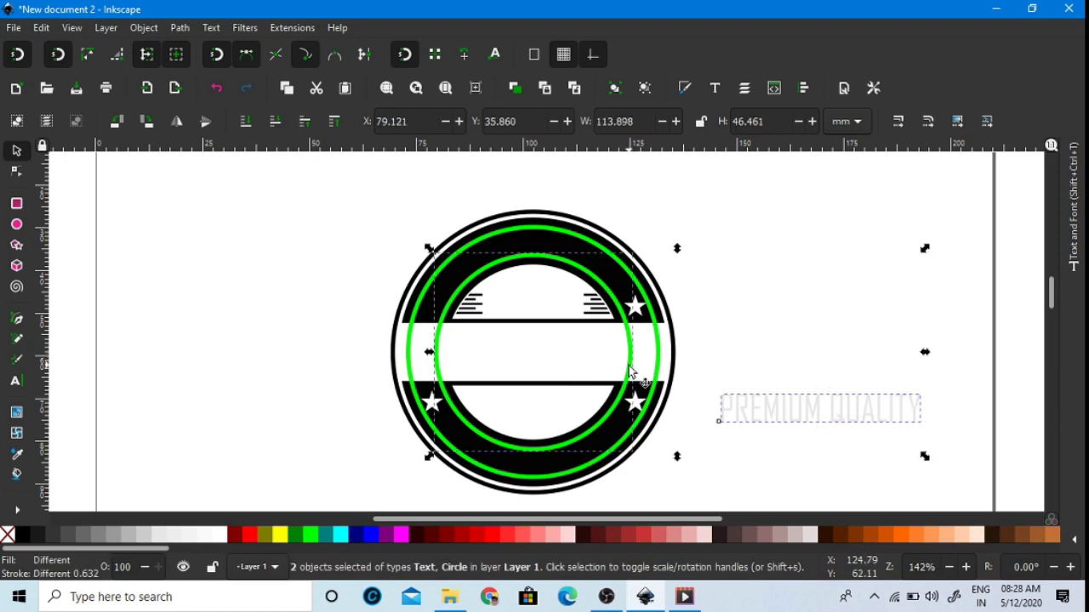
{"action": "left_click", "coordinate": [180, 28]}
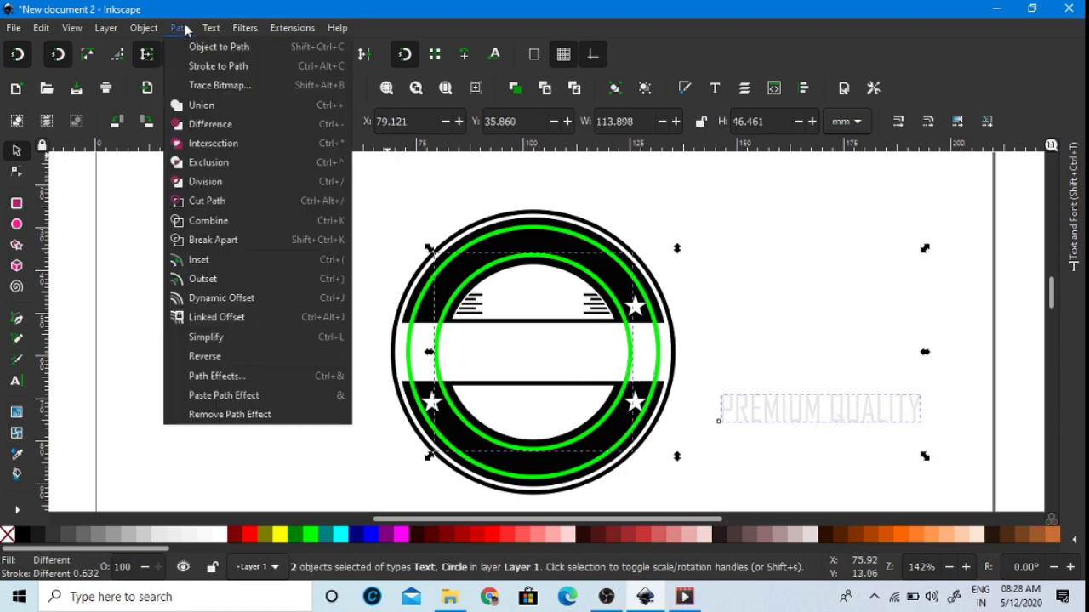
{"action": "left_click", "coordinate": [231, 104]}
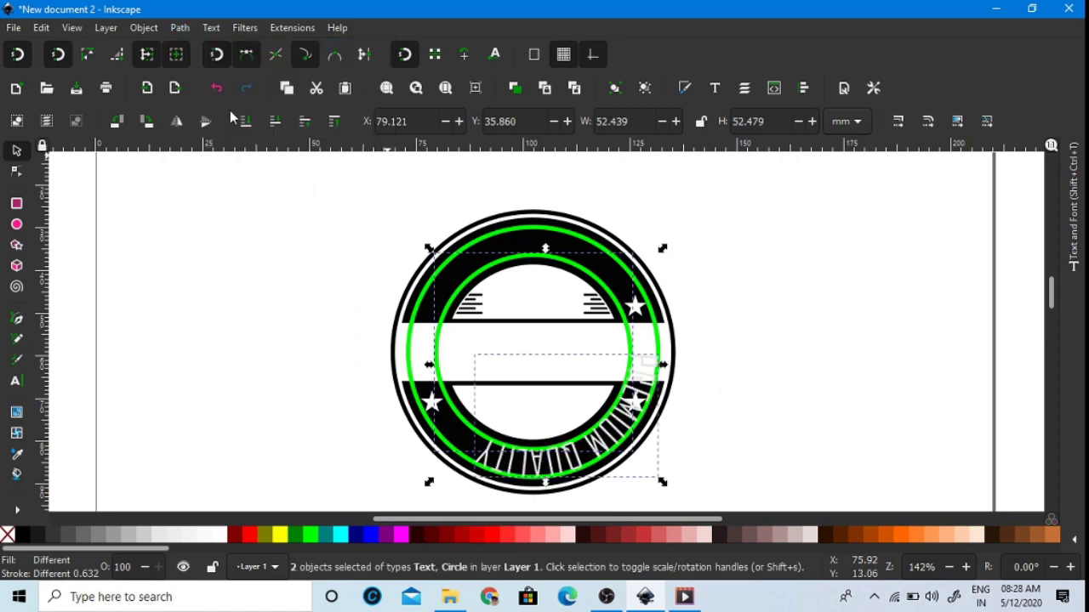
- Rotate the inner green circle until PREMIUM QUALITY arches across the upper part of the black ring
{"action": "left_click", "coordinate": [496, 267]}
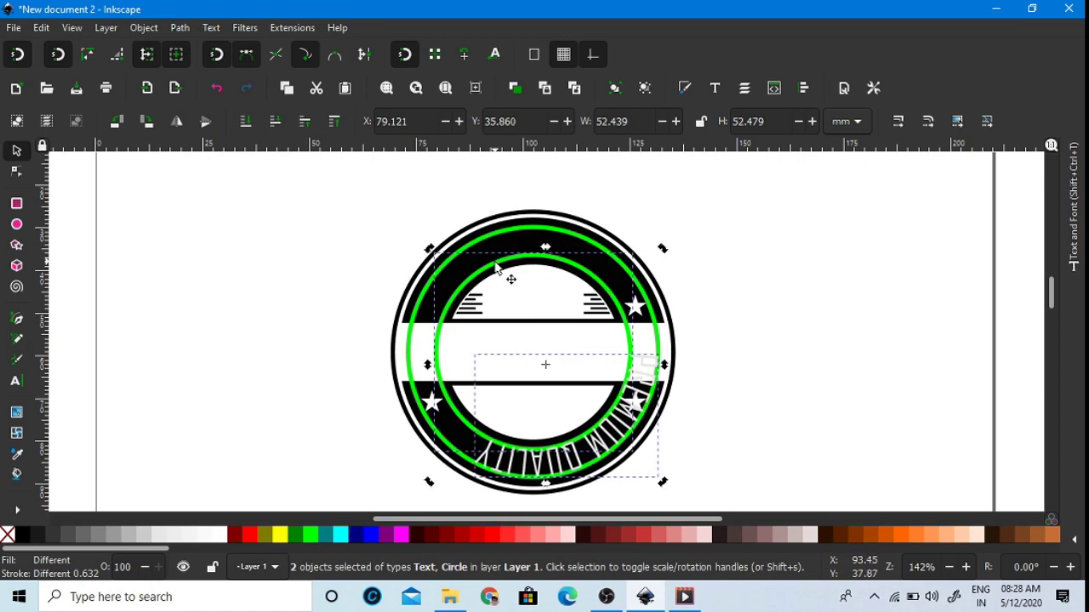
{"action": "left_click", "coordinate": [738, 293]}
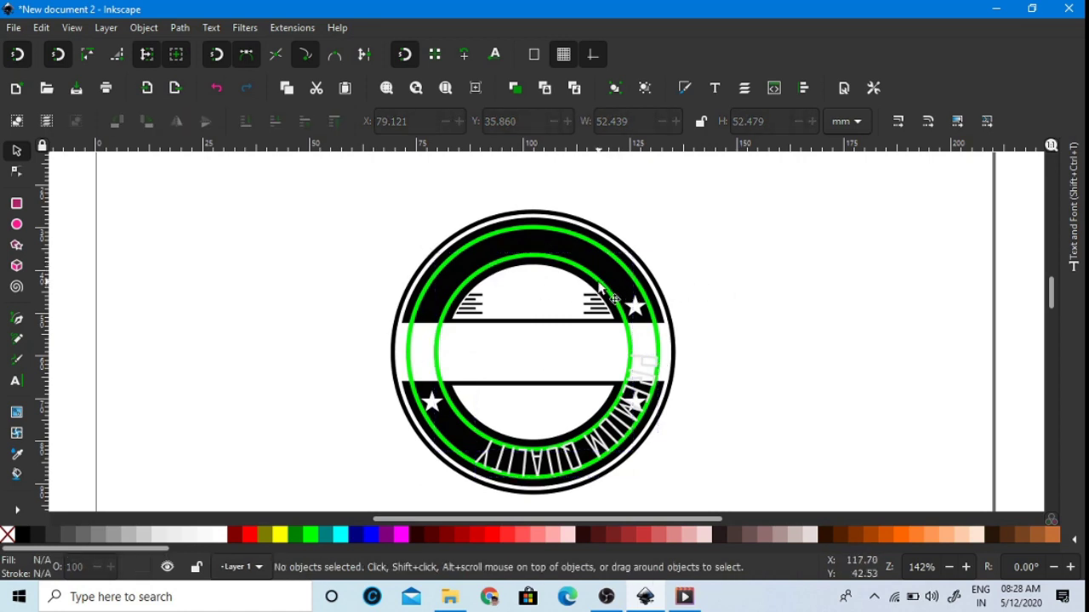
{"action": "left_click", "coordinate": [600, 285]}
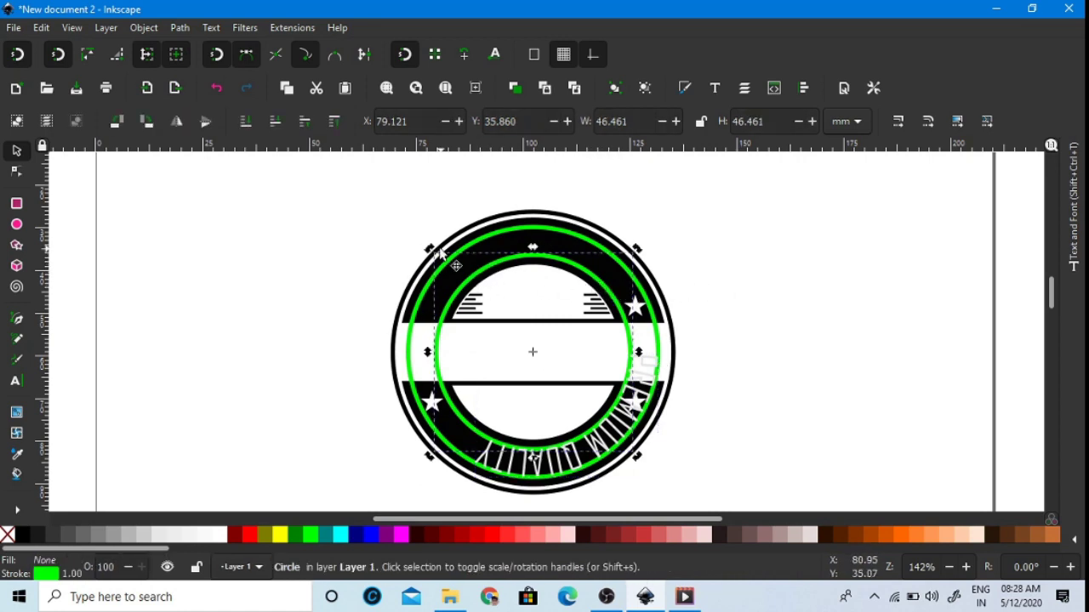
{"action": "left_click_drag", "start_coordinate": [432, 247], "coordinate": [565, 470]}
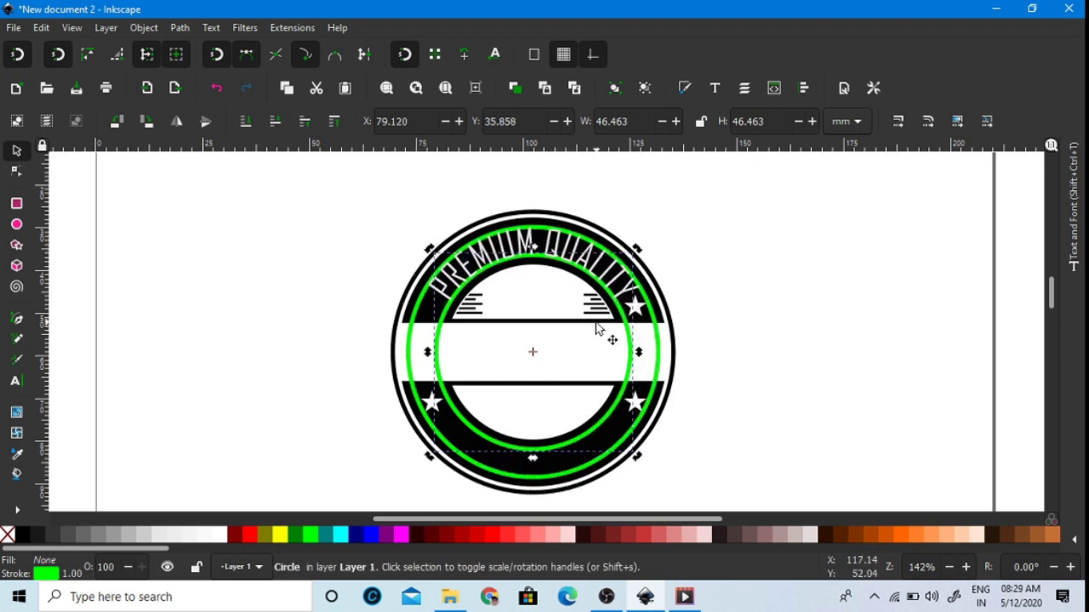
{"action": "left_click", "coordinate": [712, 264]}
- Set the letter spacing of the whole PREMIUM QUALITY text to 2
{"action": "left_click", "coordinate": [575, 256]}
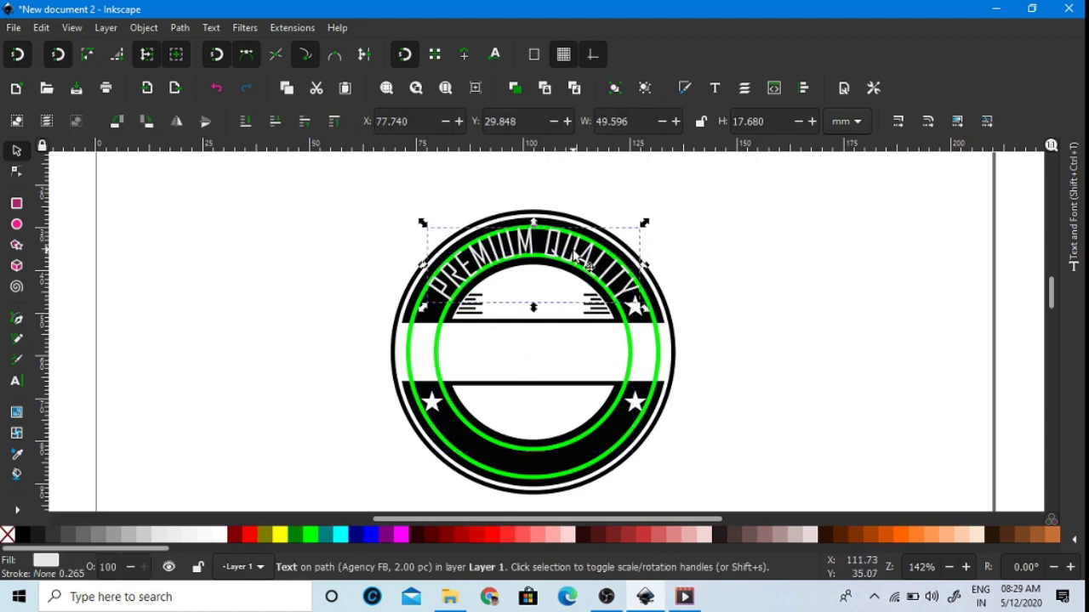
{"action": "key", "text": "t"}
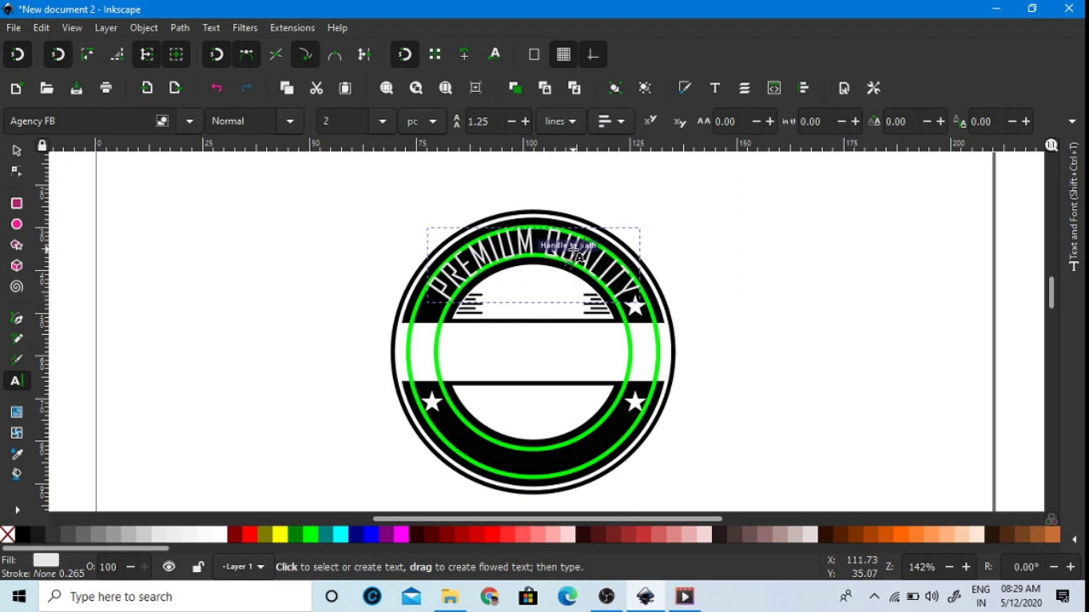
{"action": "left_click", "coordinate": [575, 257]}
{"action": "key", "text": "ctrl+a"}
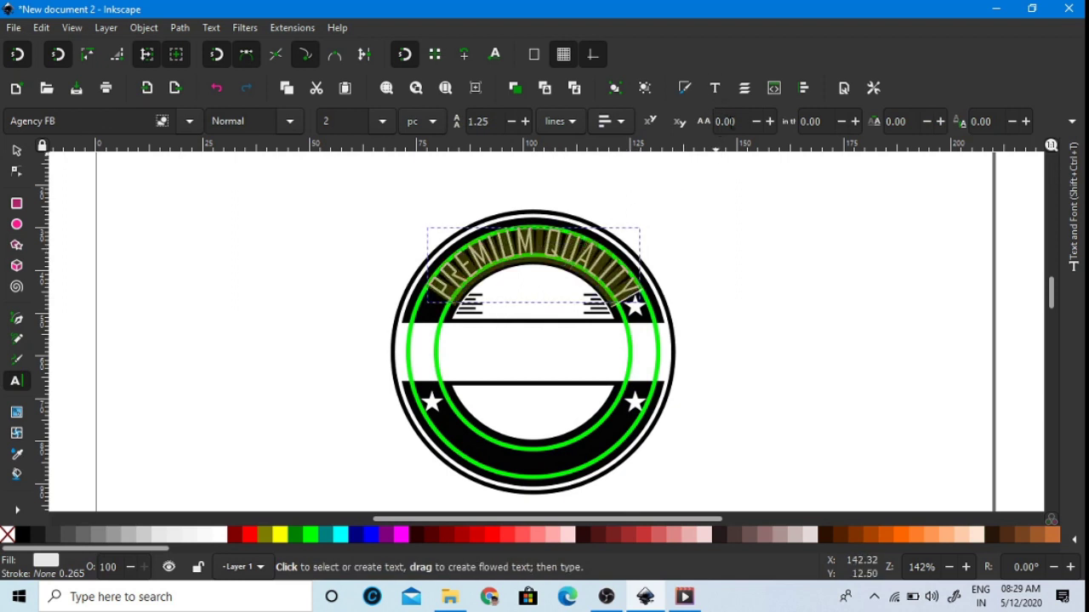
{"action": "type", "text": "2"}
{"action": "key", "text": "Return"}
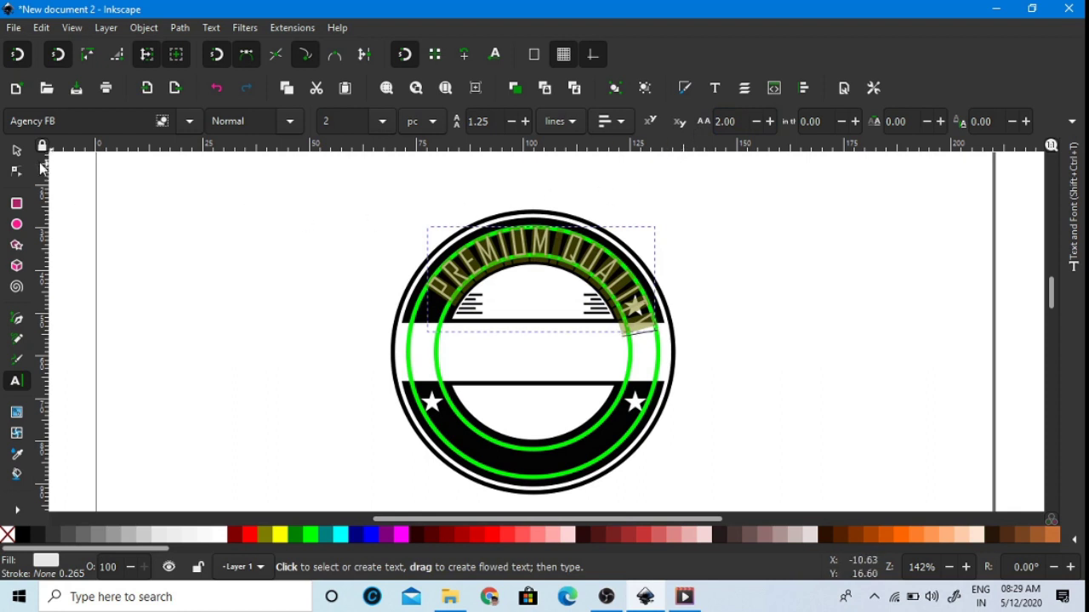
{"action": "left_click", "coordinate": [16, 150]}
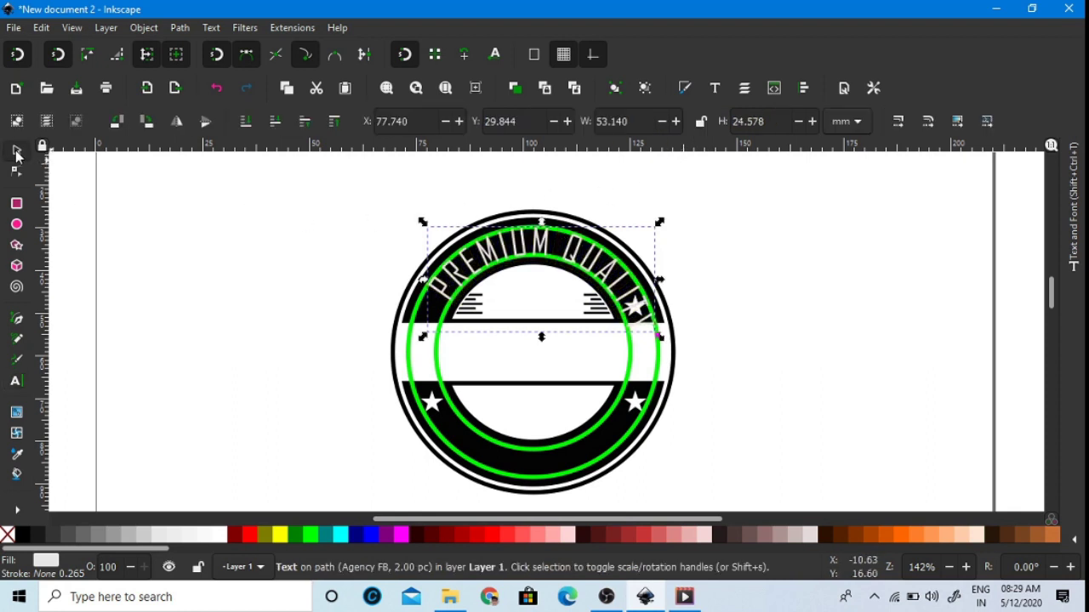
- Rotate the inner green circle slightly counterclockwise to shift the curved text along the ring
{"action": "left_click", "coordinate": [436, 371]}
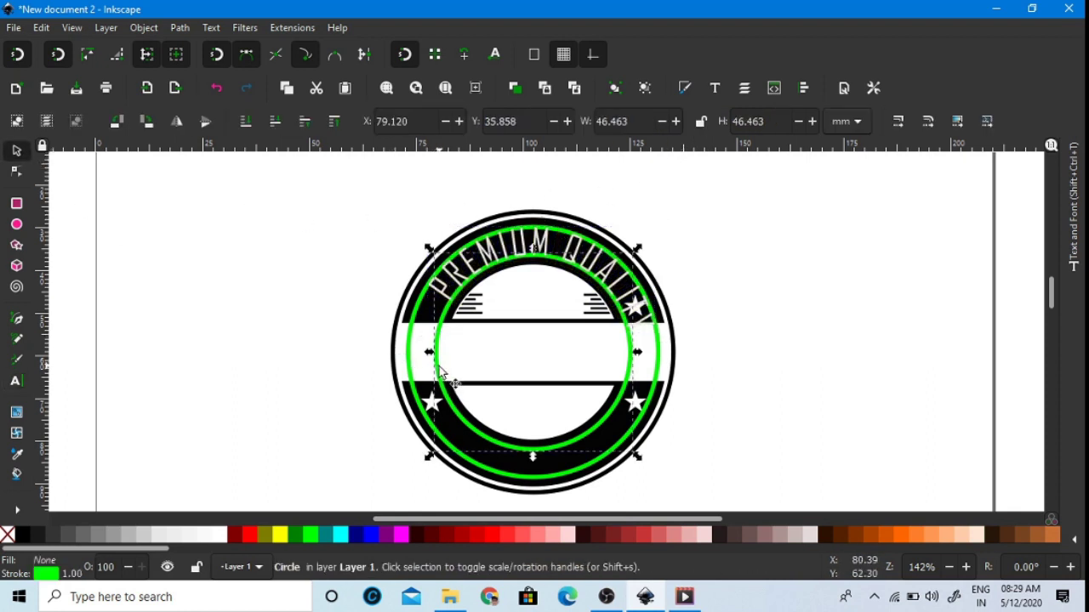
{"action": "left_click", "coordinate": [438, 368]}
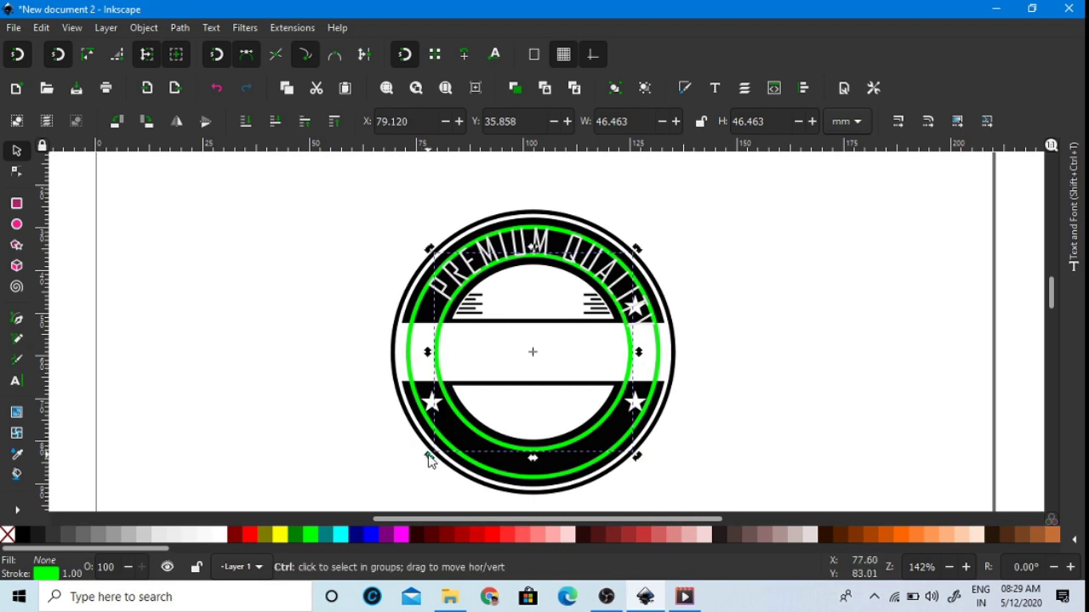
{"action": "mouse_move", "coordinate": [429, 459]}
{"action": "left_mouse_down"}
{"action": "mouse_move", "coordinate": [457, 476]}
{"action": "mouse_move", "coordinate": [438, 464]}
{"action": "left_mouse_up"}
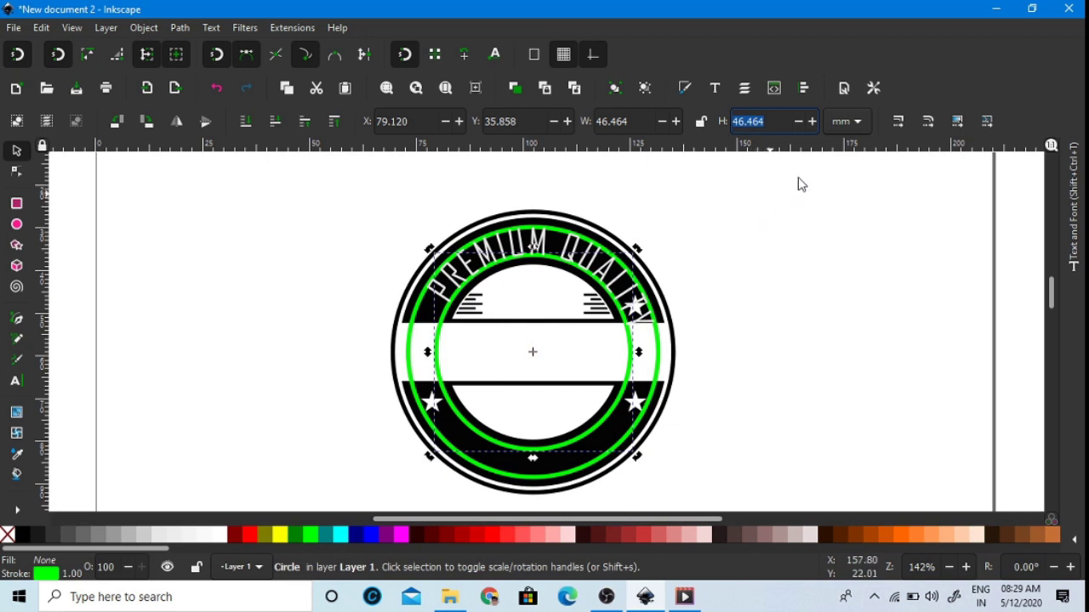
{"action": "left_click", "coordinate": [774, 237]}
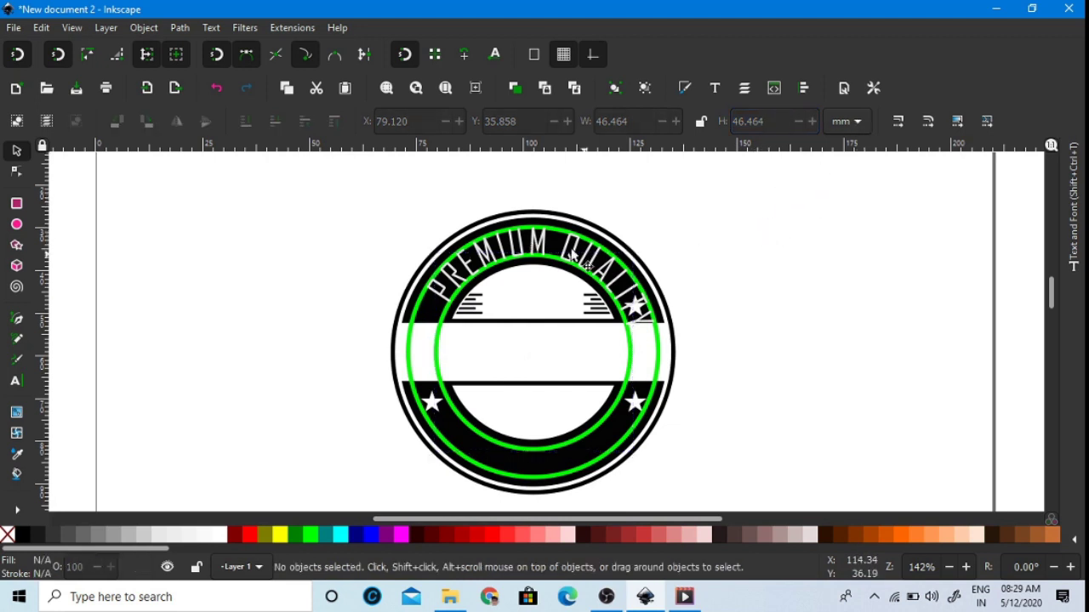
- Reduce the font size of the curved PREMIUM QUALITY text, trying 1.2 and settling on 1.6
{"action": "double_click", "coordinate": [545, 247]}
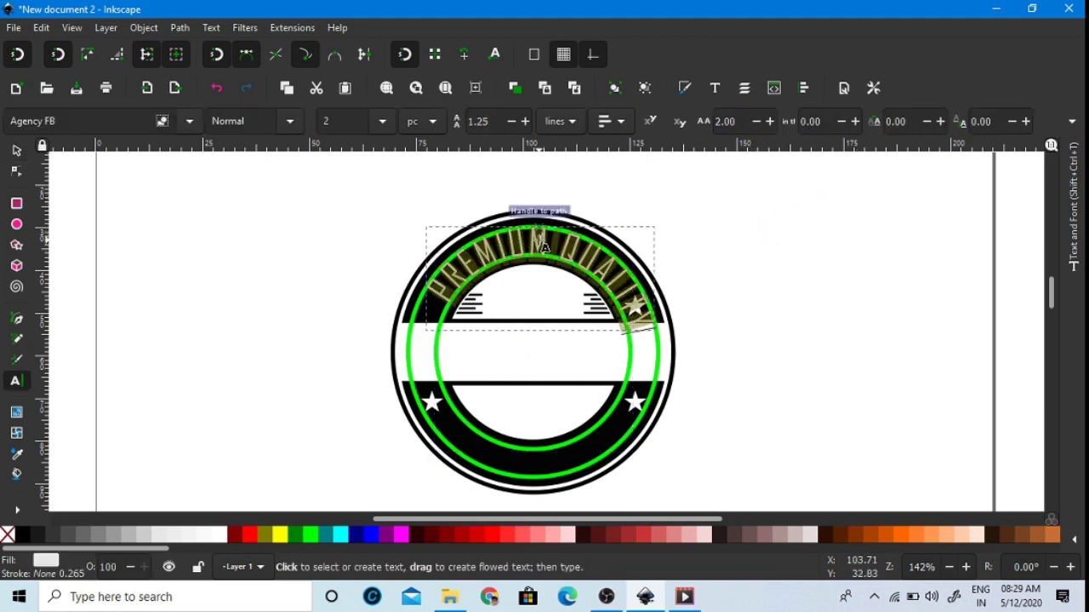
{"action": "left_click", "coordinate": [1075, 247]}
{"action": "left_click", "coordinate": [1073, 292]}
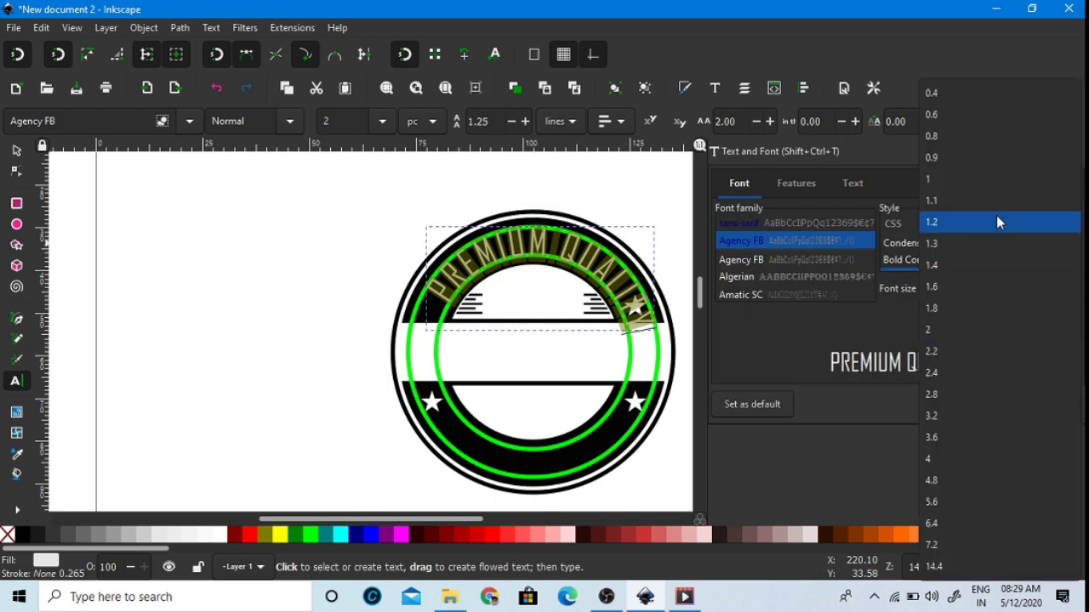
{"action": "left_click", "coordinate": [936, 222]}
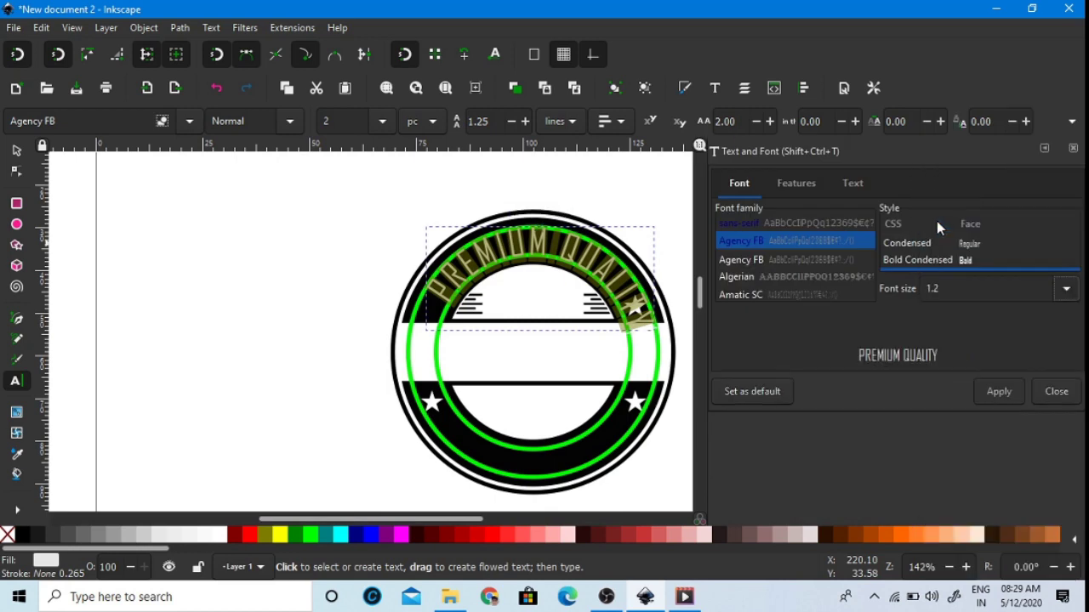
{"action": "left_click", "coordinate": [994, 391]}
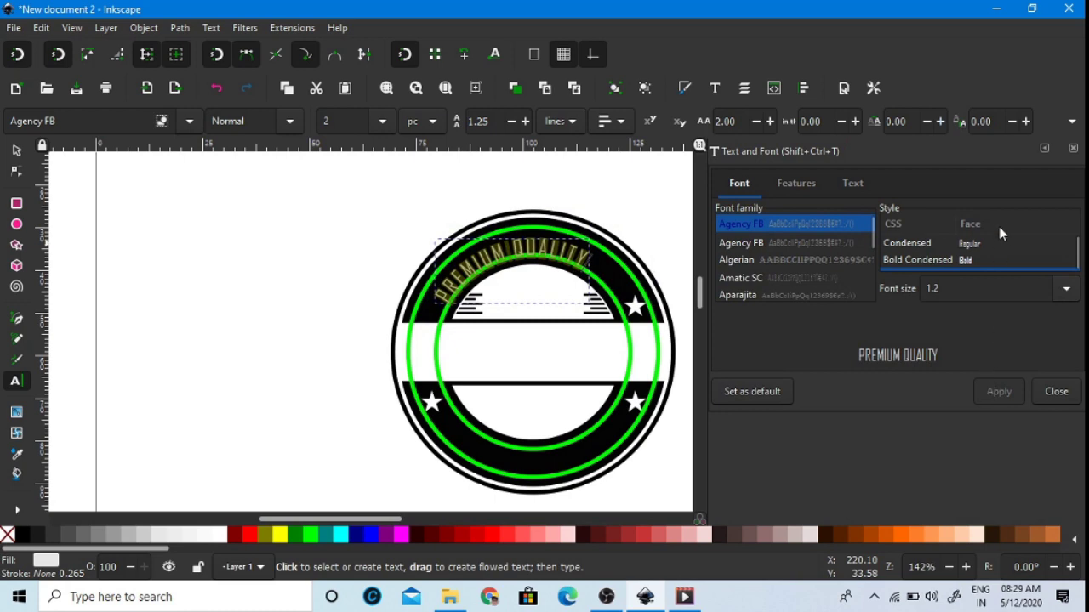
{"action": "left_click", "coordinate": [1067, 290]}
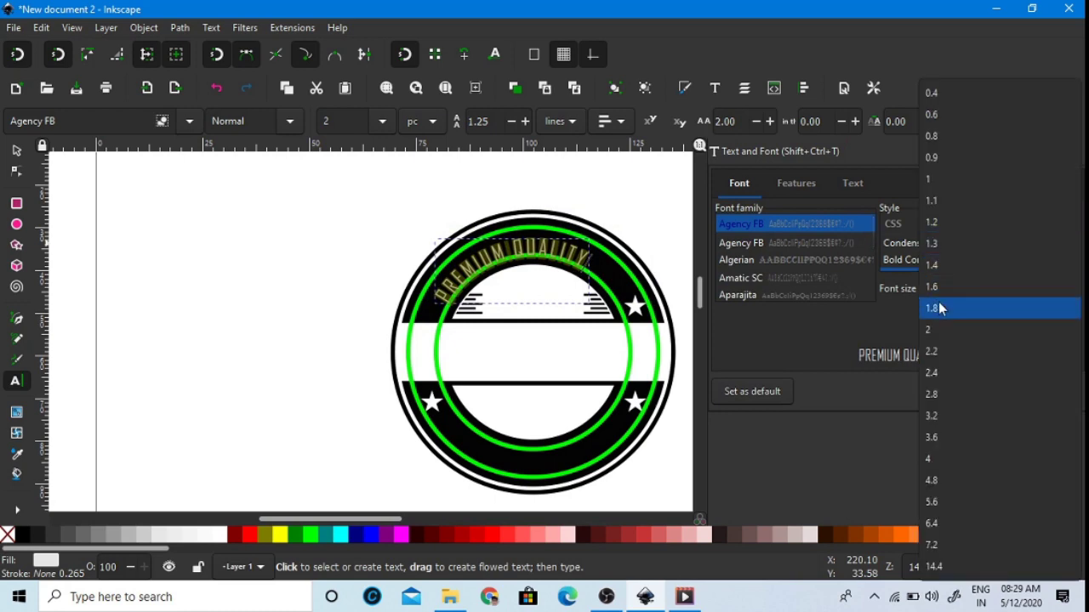
{"action": "left_click", "coordinate": [1016, 309]}
{"action": "left_click", "coordinate": [997, 396]}
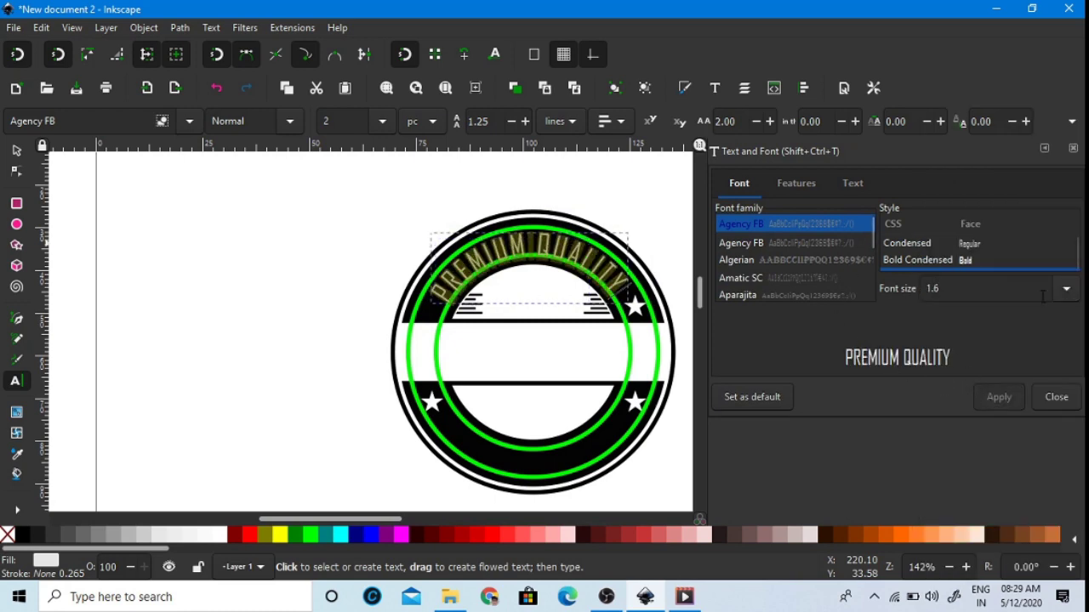
{"action": "left_click", "coordinate": [1056, 396]}
{"action": "key", "text": "F1"}
{"action": "scroll", "coordinate": [510, 277], "scroll_direction": "up", "scroll_amount": 1}
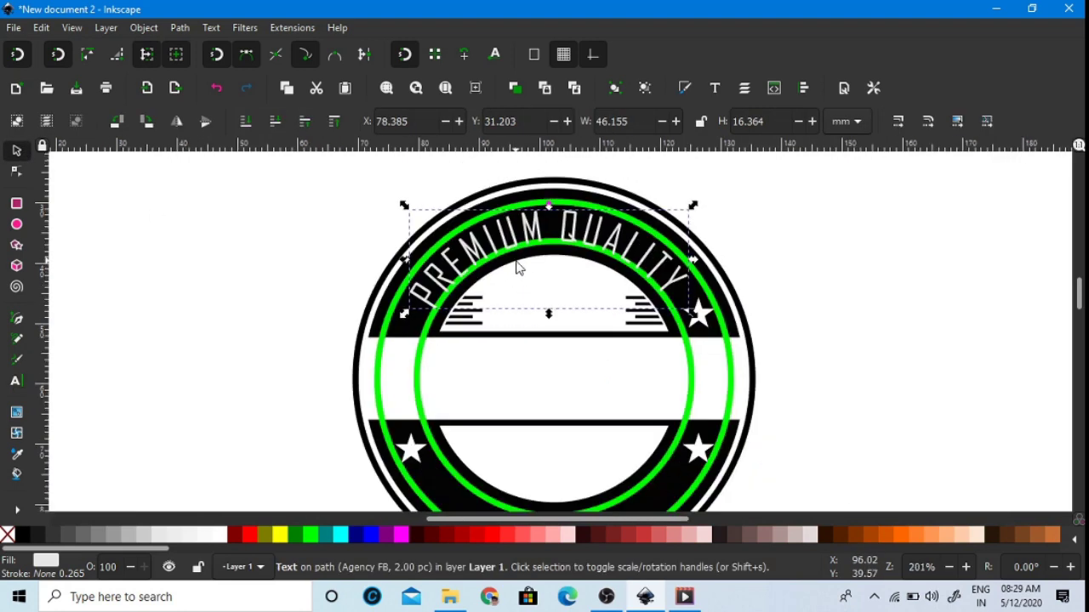
{"action": "left_click", "coordinate": [529, 230]}
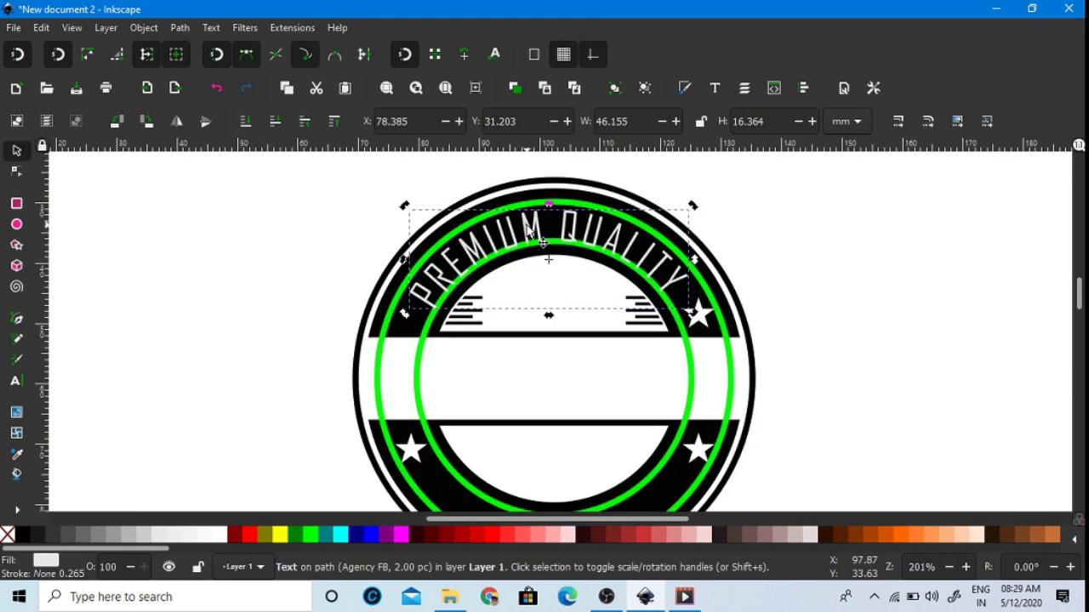
- Undo the recent changes to PREMIUM QUALITY back to the straight, unformatted text beside the badge
{"action": "left_click", "coordinate": [417, 410]}
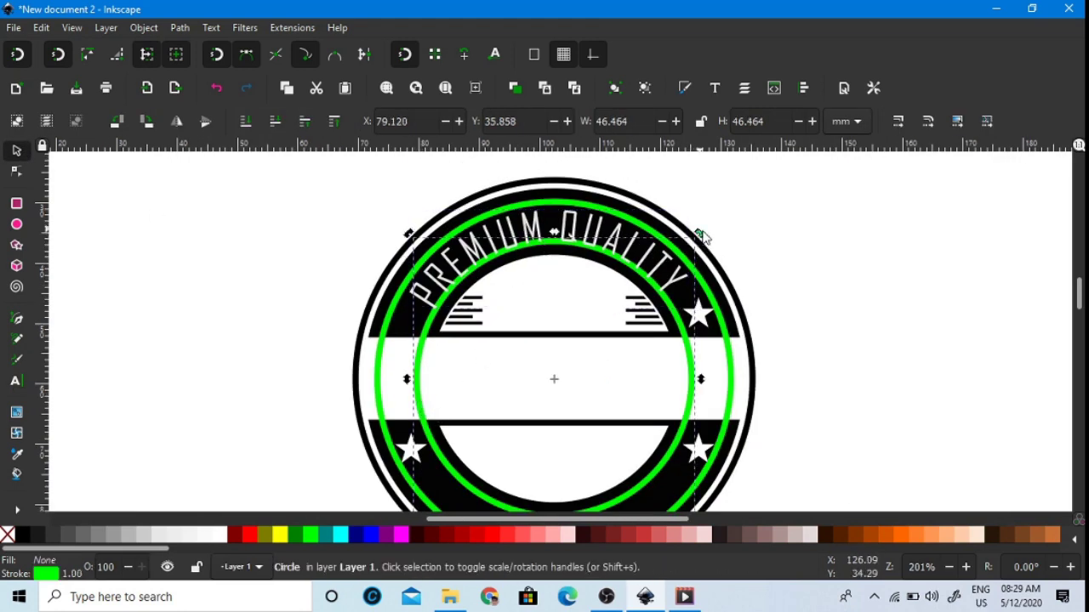
{"action": "mouse_move", "coordinate": [702, 236]}
{"action": "left_mouse_down"}
{"action": "mouse_move", "coordinate": [711, 243]}
{"action": "mouse_move", "coordinate": [698, 243]}
{"action": "left_mouse_up"}
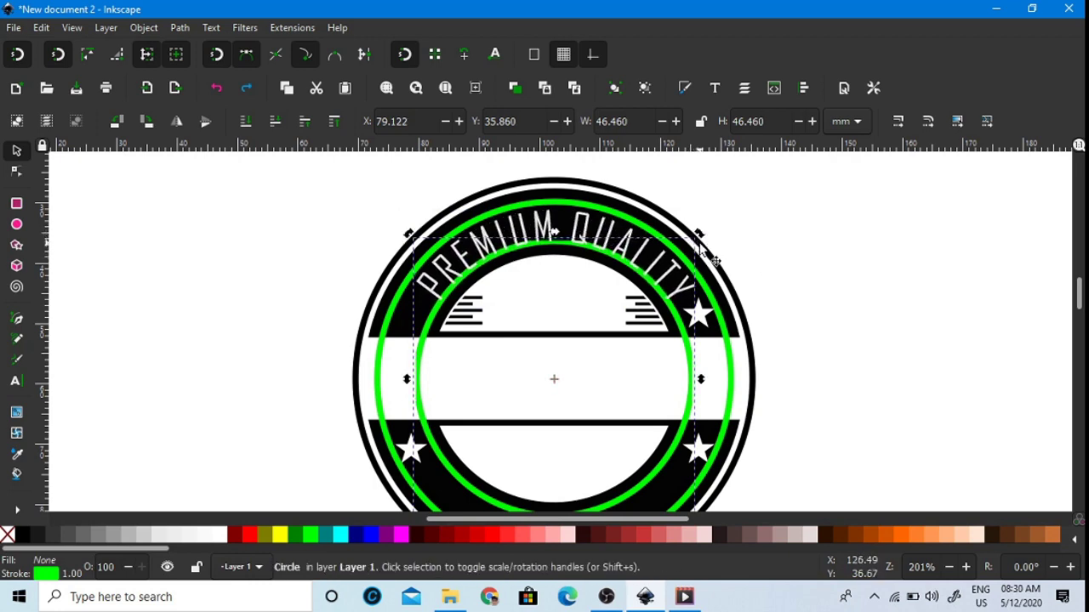
{"action": "key", "text": "ctrl+z"}
{"action": "key", "text": "ctrl+z"}
{"action": "key", "text": "ctrl+z"}
{"action": "key", "text": "ctrl+z"}
{"action": "key", "text": "ctrl+z"}
{"action": "key", "text": "ctrl+z"}
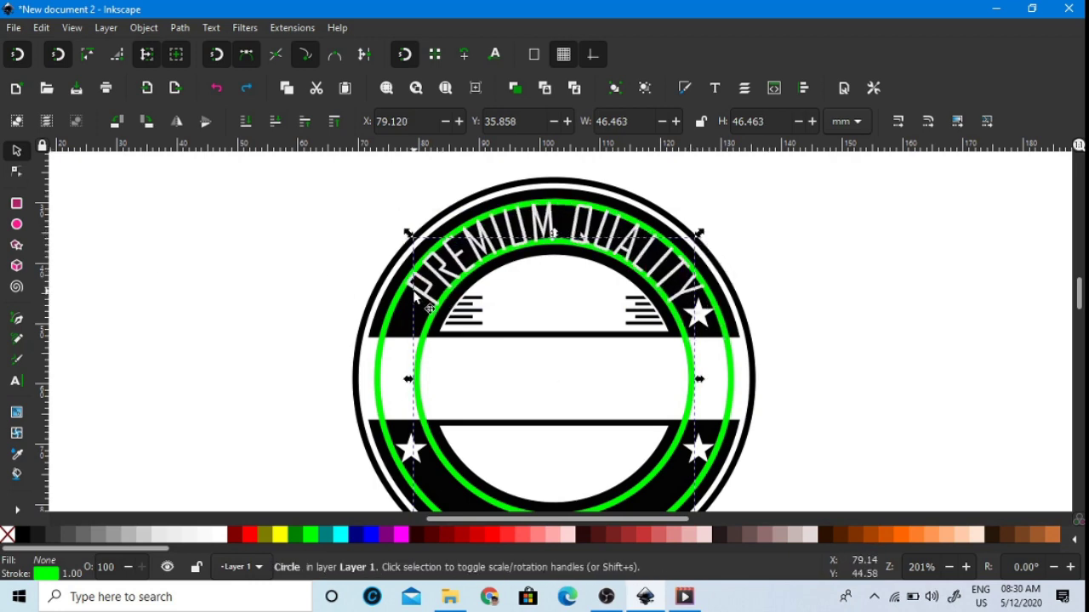
{"action": "scroll", "coordinate": [592, 324], "scroll_direction": "down", "scroll_amount": 3}
{"action": "key", "text": "ctrl+z"}
{"action": "scroll", "coordinate": [739, 385], "scroll_direction": "up", "scroll_amount": 2}
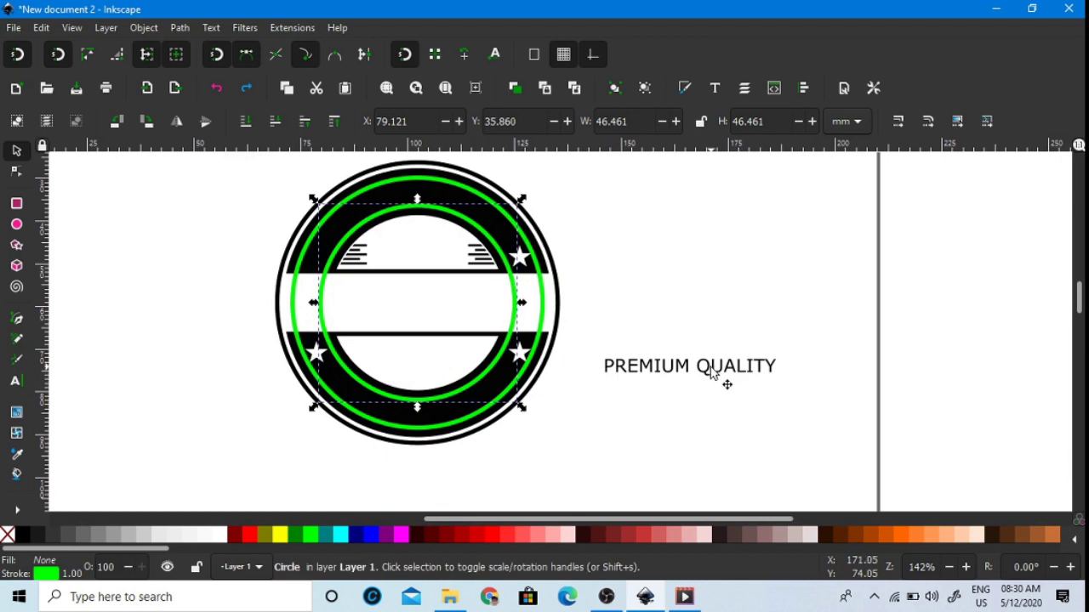
- Set the whole PREMIUM QUALITY text beside the badge to Agency FB with a font size of 1.6
{"action": "double_click", "coordinate": [755, 371]}
{"action": "key", "text": "ctrl+a"}
{"action": "left_click", "coordinate": [721, 88]}
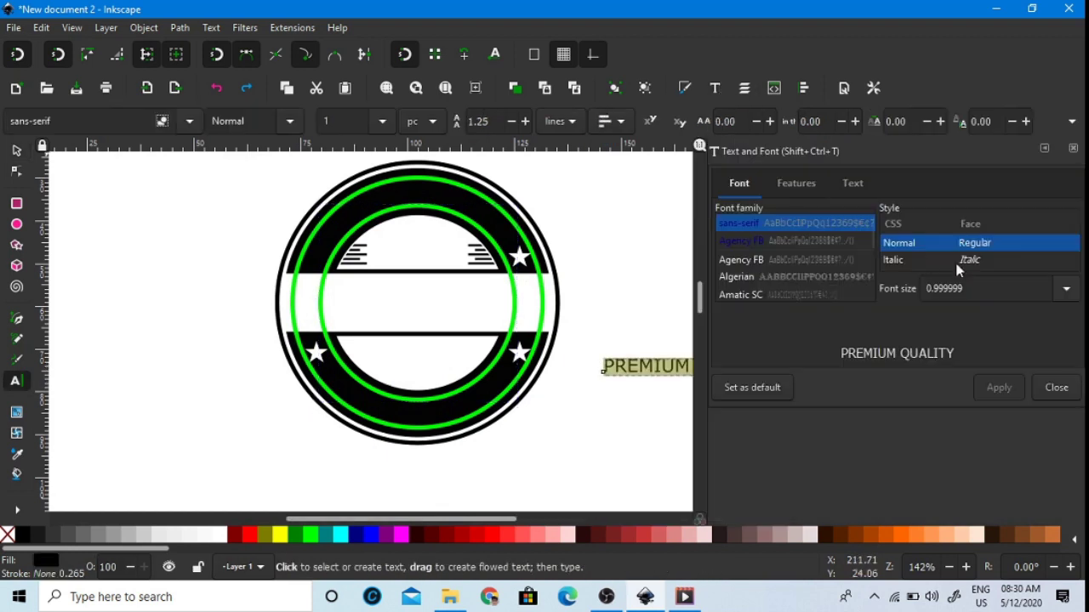
{"action": "left_click", "coordinate": [763, 241]}
{"action": "left_click", "coordinate": [1066, 289]}
{"action": "left_click", "coordinate": [944, 284]}
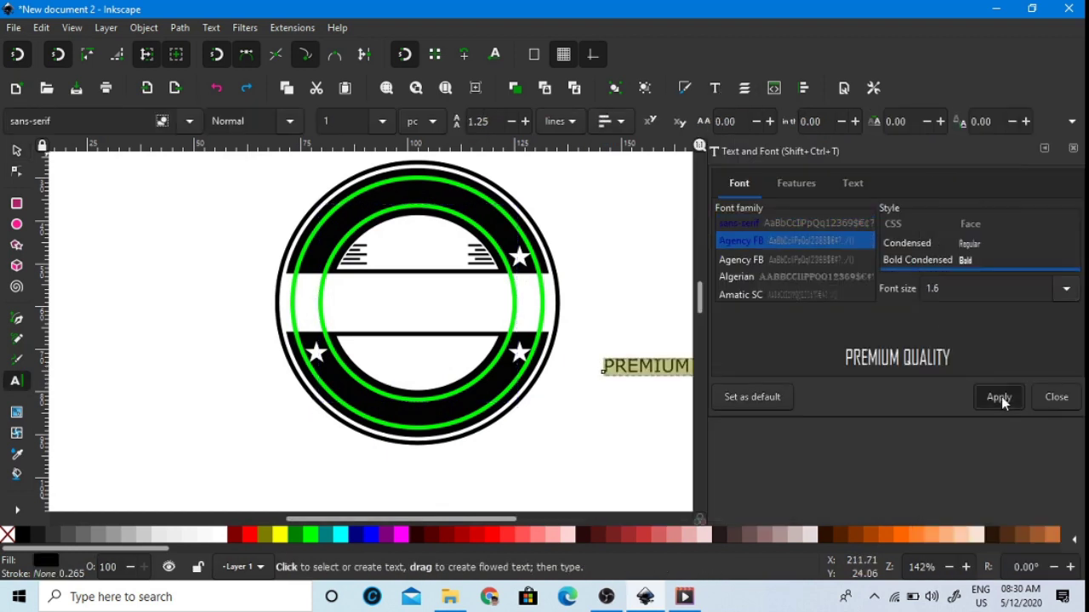
{"action": "left_click", "coordinate": [1000, 396]}
{"action": "left_click", "coordinate": [1045, 148]}
{"action": "left_click", "coordinate": [727, 349]}
{"action": "left_click", "coordinate": [17, 151]}
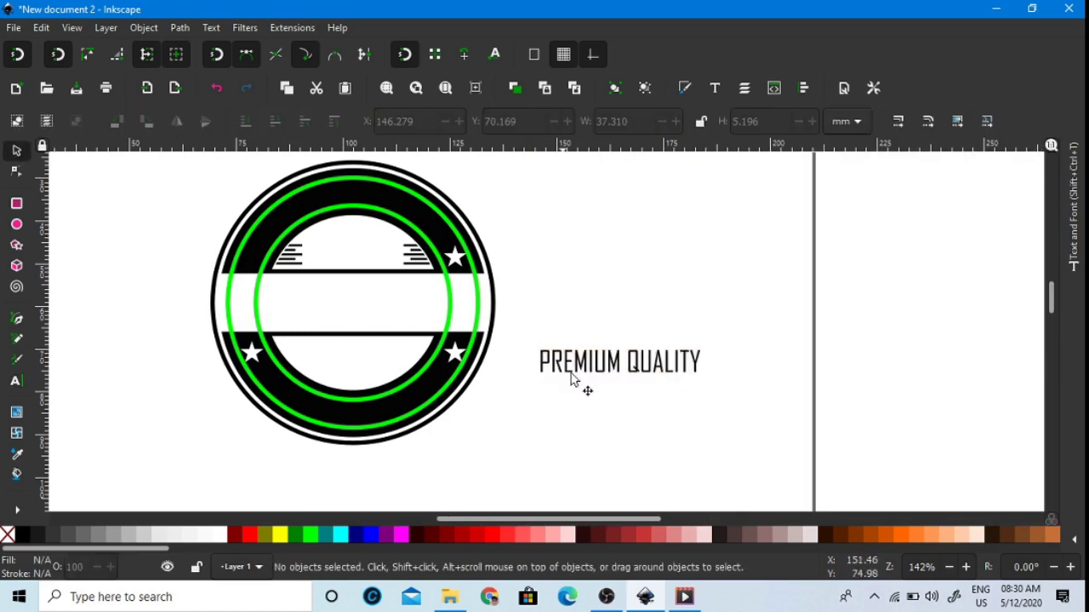
- Fill the PREMIUM QUALITY text with near-white and put it on the inner green circle as its path
{"action": "left_click_drag", "start_coordinate": [581, 420], "coordinate": [705, 439]}
{"action": "left_click", "coordinate": [703, 381]}
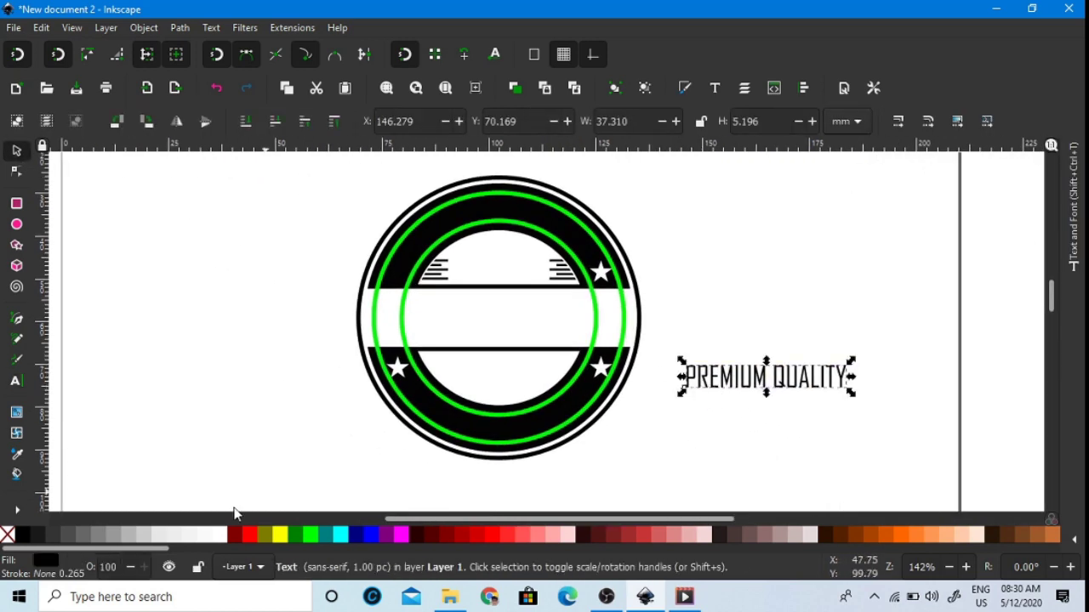
{"action": "left_click", "coordinate": [159, 535]}
{"action": "left_click", "coordinate": [595, 367], "text": "shift"}
{"action": "left_click", "coordinate": [211, 27]}
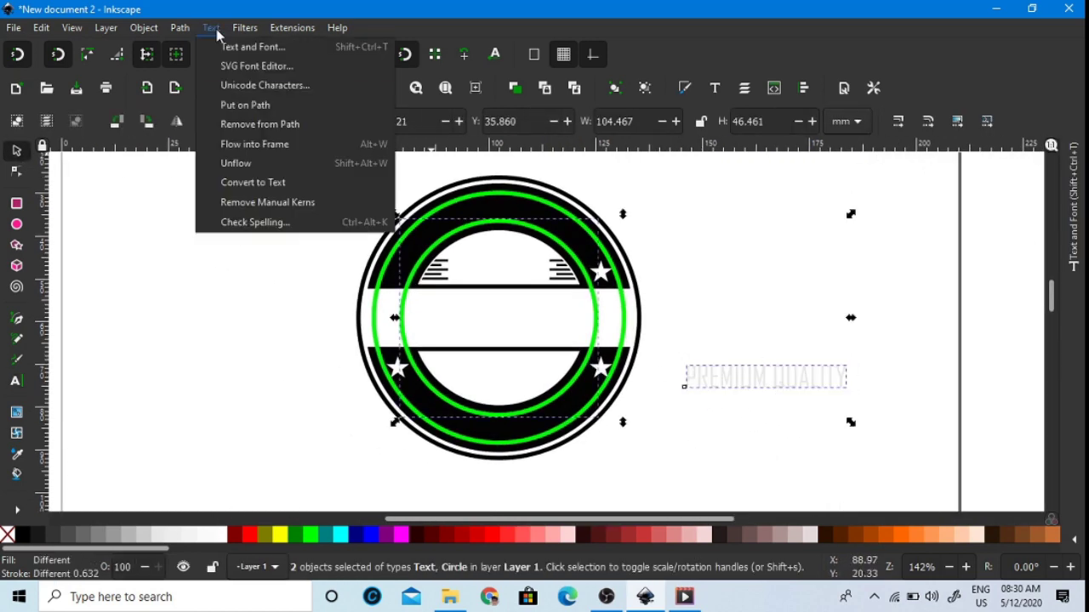
{"action": "left_click", "coordinate": [248, 105]}
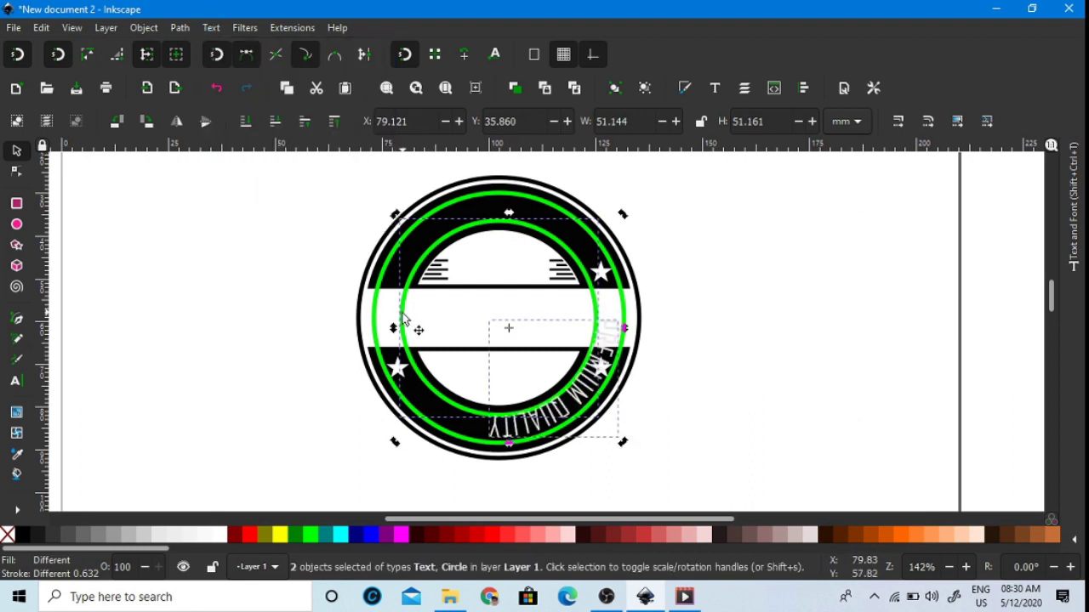
- Rotate the inner green circle until the near-white PREMIUM QUALITY text arches across the upper black band
{"action": "left_click", "coordinate": [326, 313]}
{"action": "left_click", "coordinate": [399, 318]}
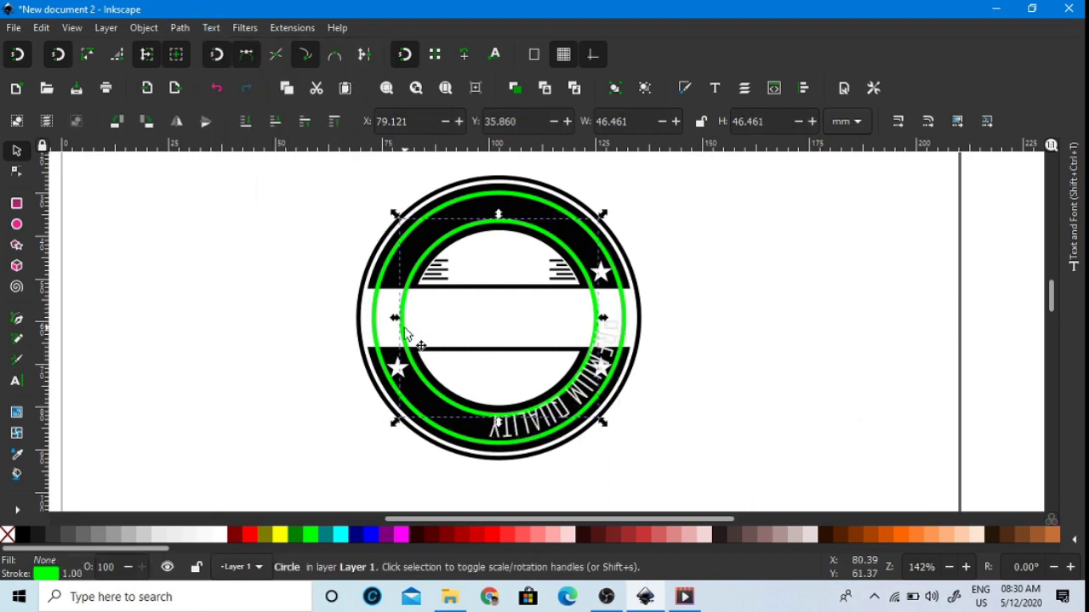
{"action": "left_click", "coordinate": [407, 333]}
{"action": "left_click_drag", "start_coordinate": [395, 213], "coordinate": [502, 448]}
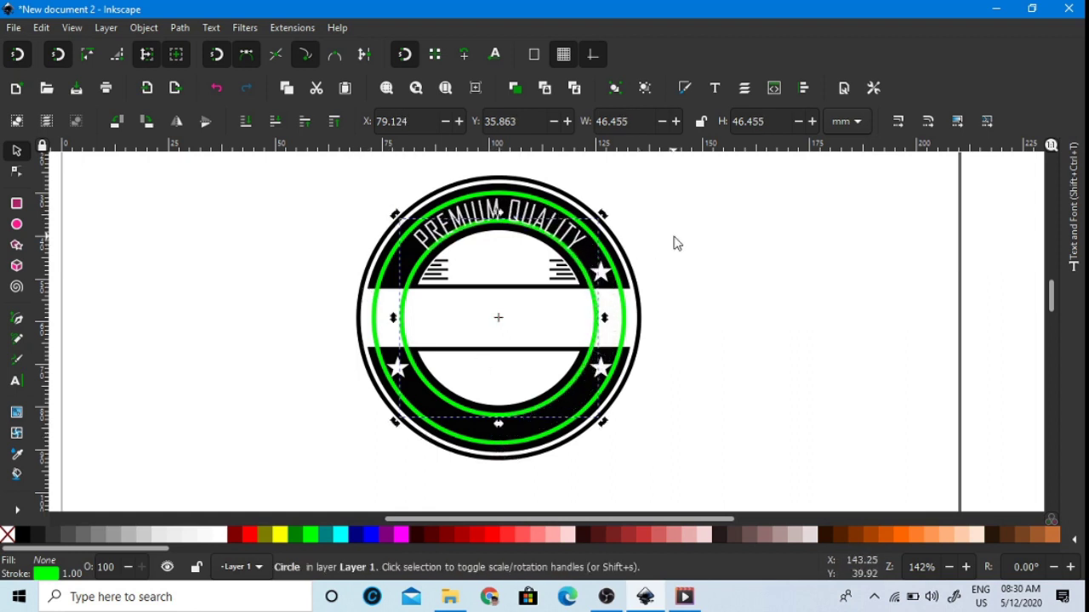
{"action": "left_click", "coordinate": [673, 243]}
- Duplicate the star at the upper band's right end and move the copy to the matching spot at the left end
{"action": "left_click", "coordinate": [598, 276], "text": "ctrl"}
{"action": "right_click", "coordinate": [601, 279]}
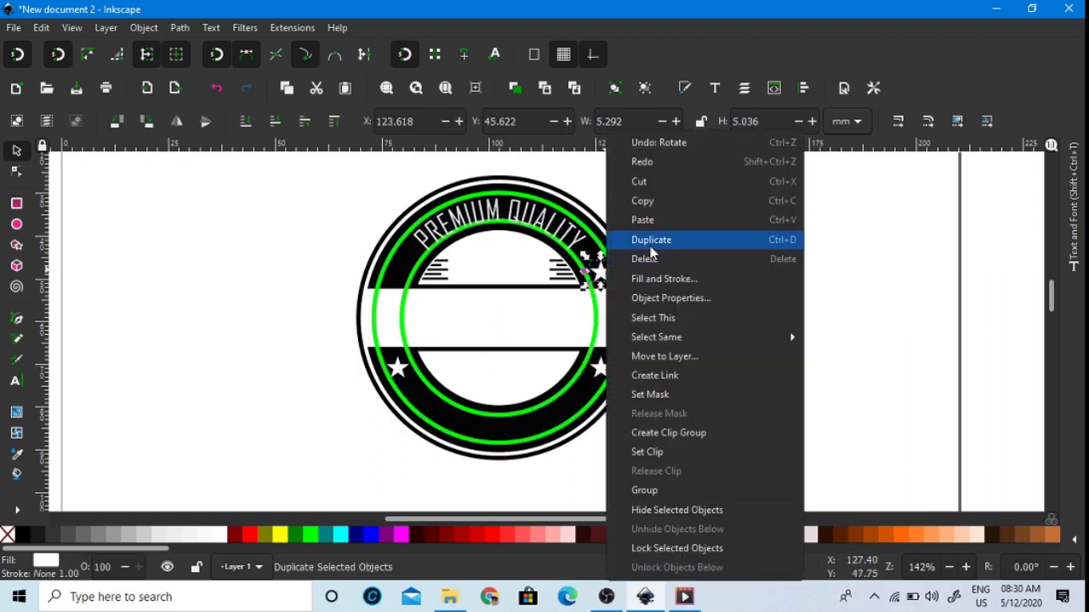
{"action": "left_click", "coordinate": [651, 242]}
{"action": "left_click_drag", "start_coordinate": [619, 290], "coordinate": [409, 291]}
{"action": "scroll", "coordinate": [409, 292], "scroll_direction": "up", "scroll_amount": 5}
{"action": "left_click_drag", "start_coordinate": [355, 263], "coordinate": [420, 273]}
{"action": "scroll", "coordinate": [437, 287], "scroll_direction": "down", "scroll_amount": 4}
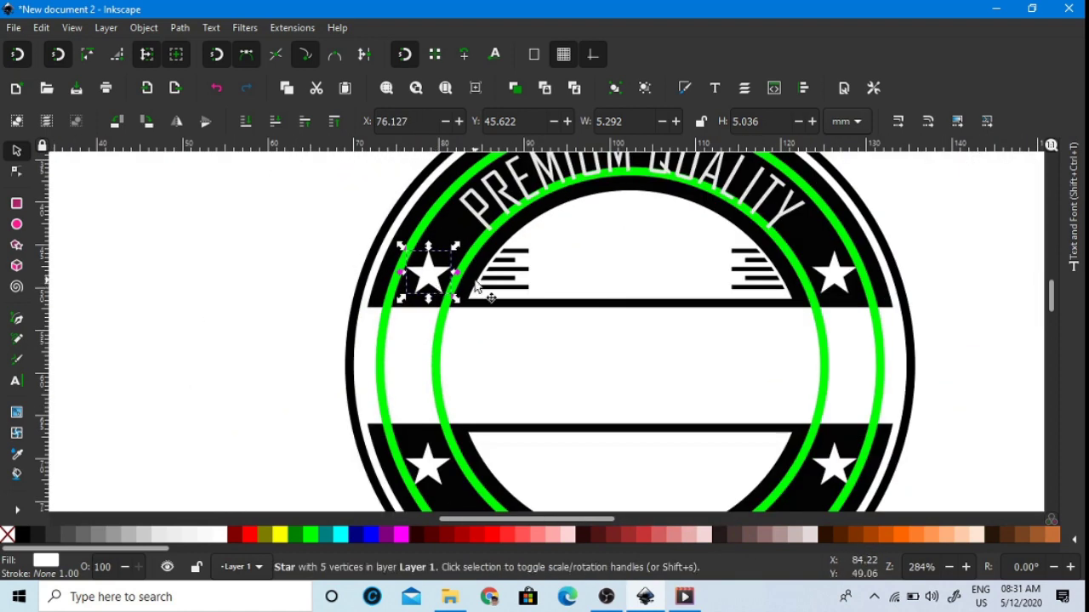
{"action": "left_click", "coordinate": [820, 284]}
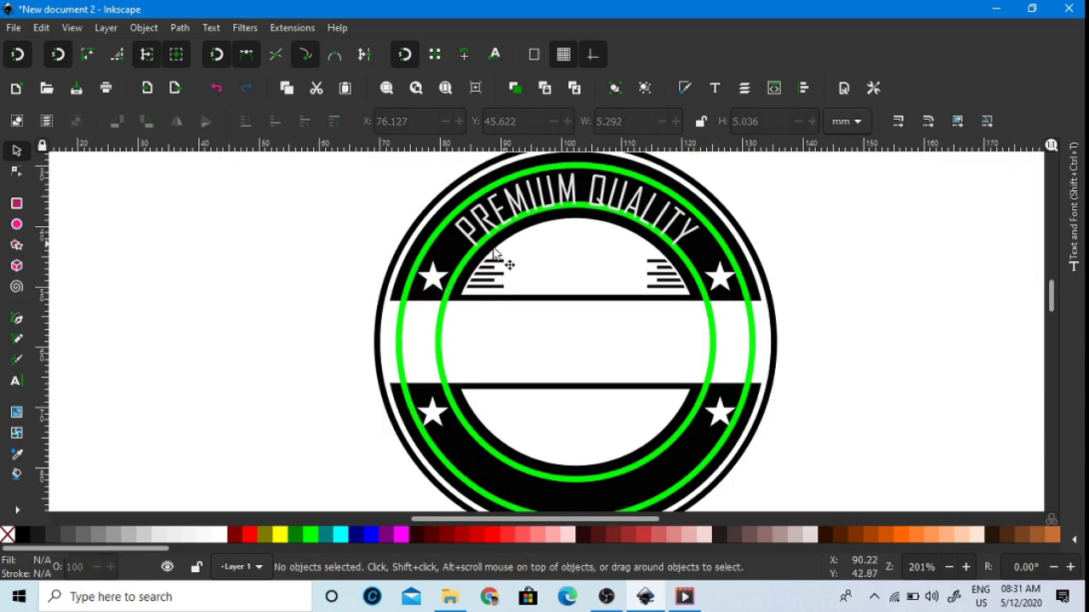
- Increase the letter spacing of the whole curved PREMIUM QUALITY text
{"action": "double_click", "coordinate": [522, 211]}
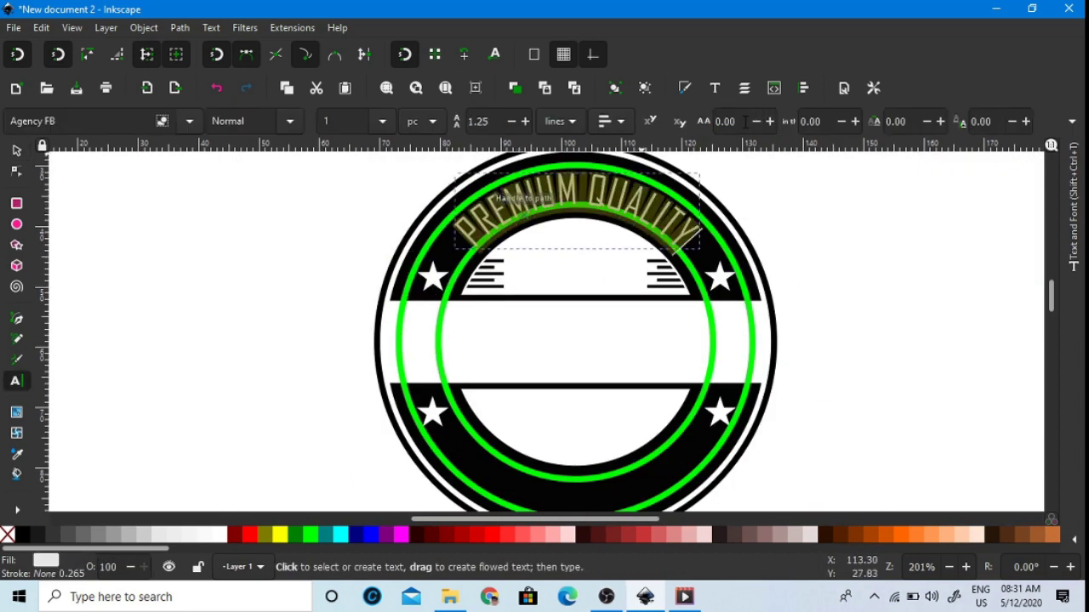
{"action": "scroll", "coordinate": [718, 123], "scroll_direction": "up", "scroll_amount": 2}
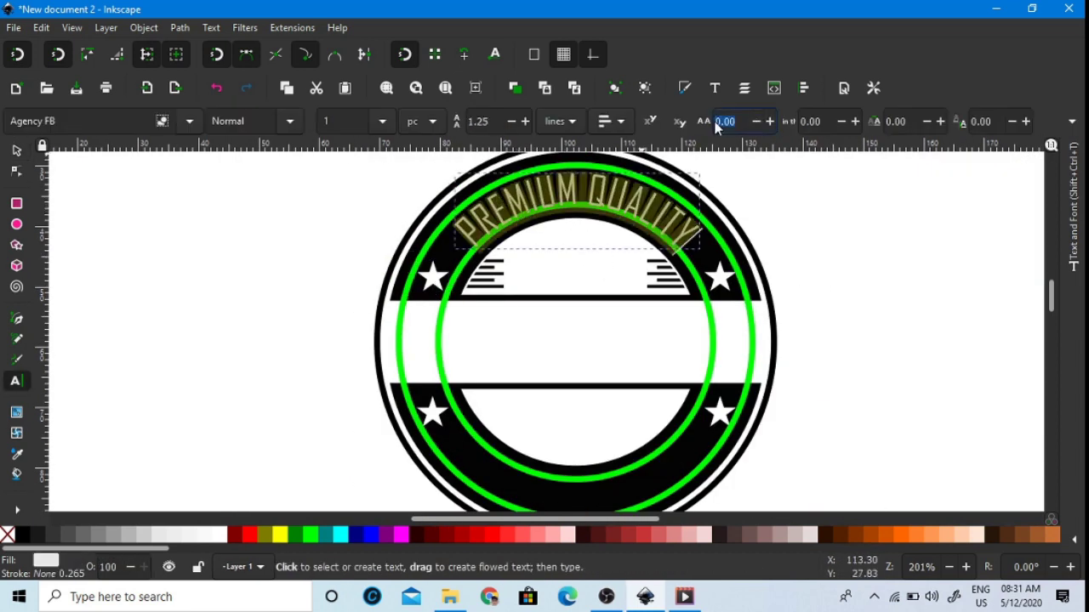
{"action": "left_click", "coordinate": [17, 152]}
- Rotate the inner green circle counterclockwise to re-centre the widened PREMIUM QUALITY text between the two upper stars
{"action": "left_click", "coordinate": [440, 340]}
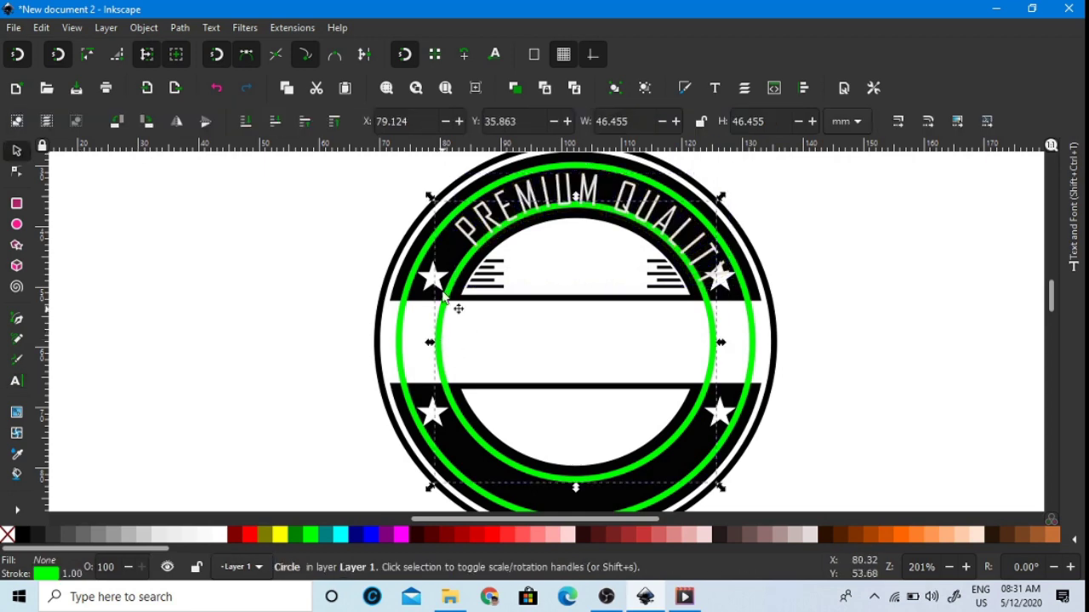
{"action": "left_click", "coordinate": [440, 341]}
{"action": "left_click_drag", "start_coordinate": [428, 198], "coordinate": [410, 213]}
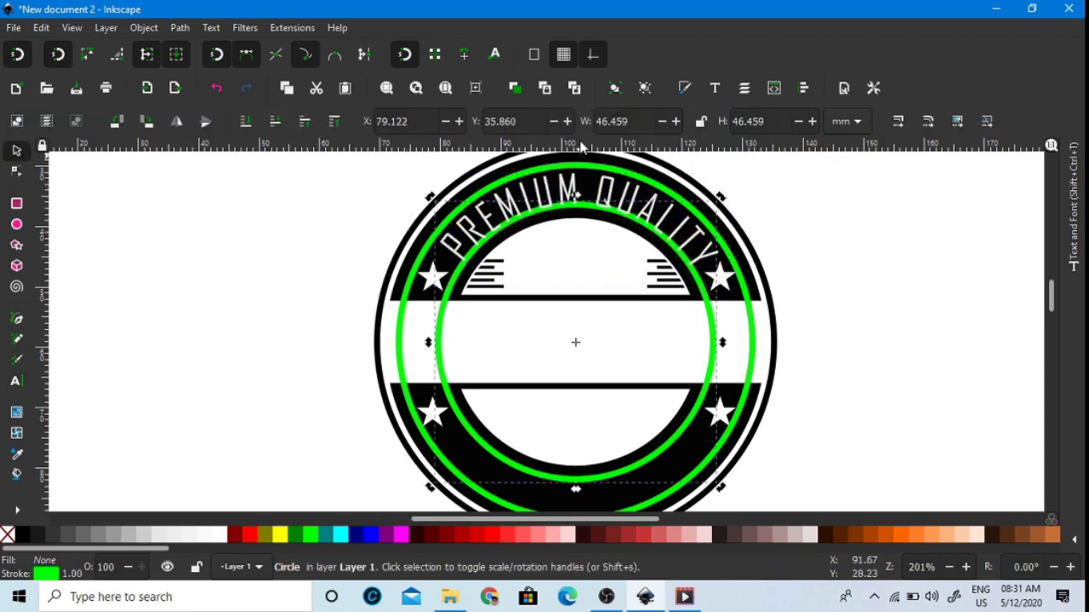
- Level the curved text against a temporary horizontal guide at the line stacks' upper edge by slightly rotating the inner green circle, removing the guide
{"action": "left_click_drag", "start_coordinate": [580, 145], "coordinate": [468, 276]}
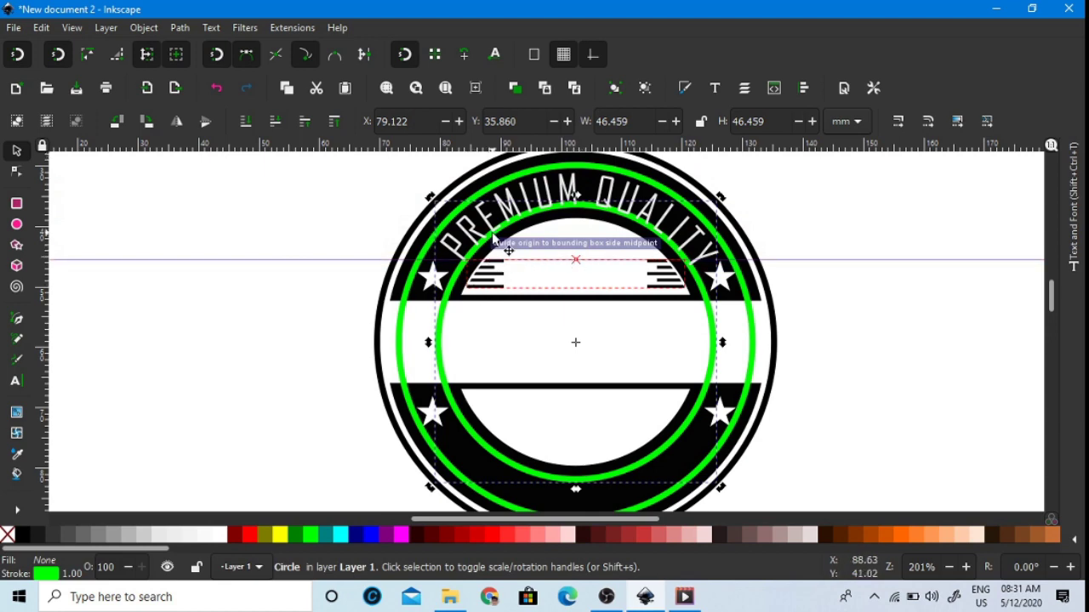
{"action": "left_click_drag", "start_coordinate": [493, 238], "coordinate": [494, 240]}
{"action": "left_click_drag", "start_coordinate": [430, 488], "coordinate": [441, 497]}
{"action": "scroll", "coordinate": [703, 275], "scroll_direction": "up", "scroll_amount": 4}
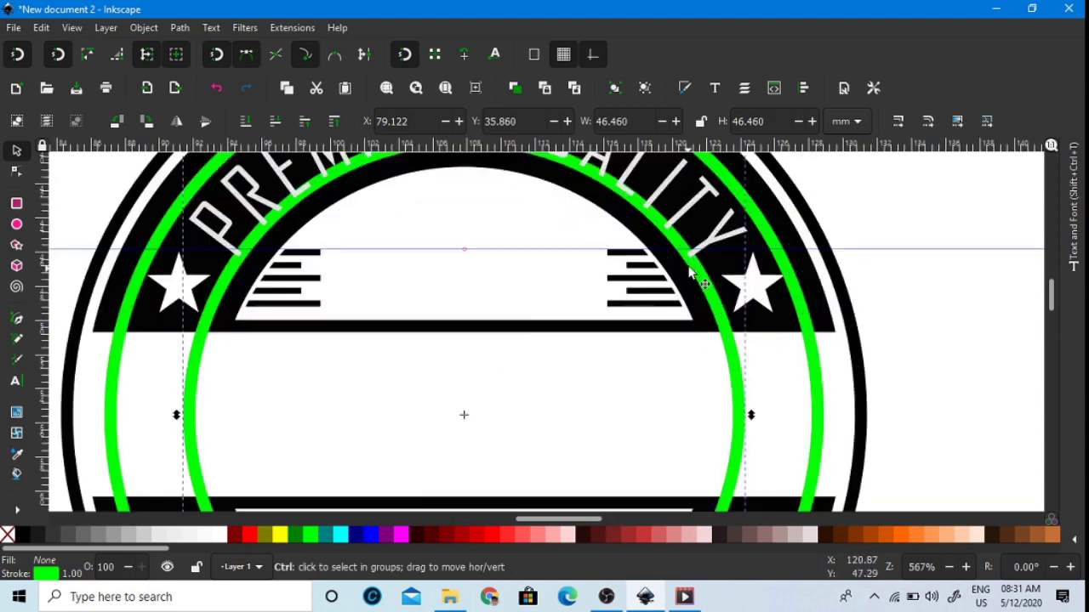
{"action": "scroll", "coordinate": [697, 269], "scroll_direction": "down", "scroll_amount": 4}
{"action": "left_click", "coordinate": [738, 281]}
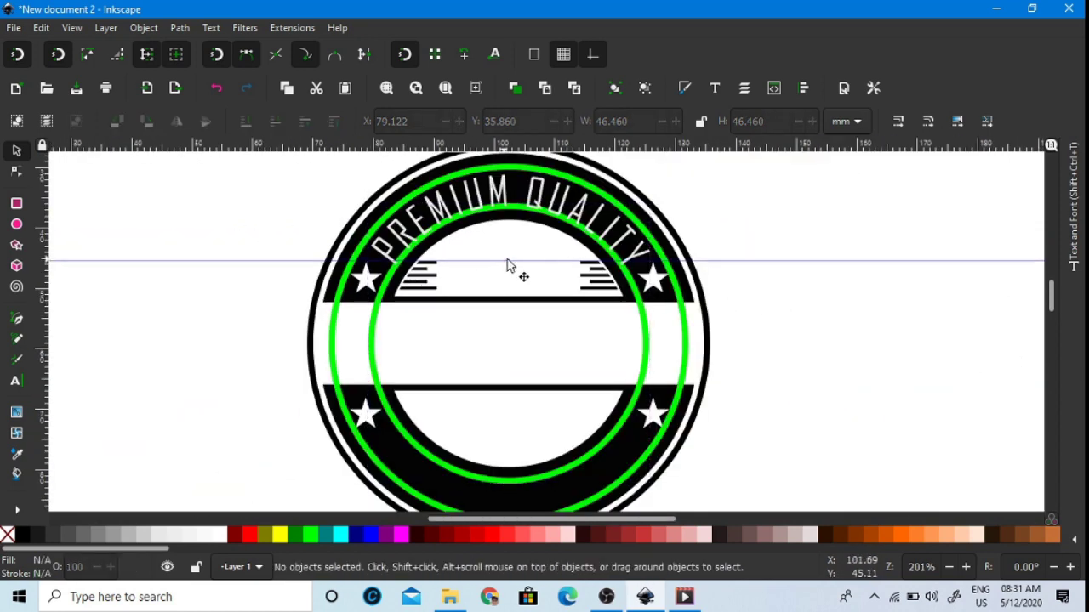
{"action": "scroll", "coordinate": [546, 276], "scroll_direction": "down", "scroll_amount": 3}
{"action": "scroll", "coordinate": [556, 310], "scroll_direction": "up", "scroll_amount": 3}
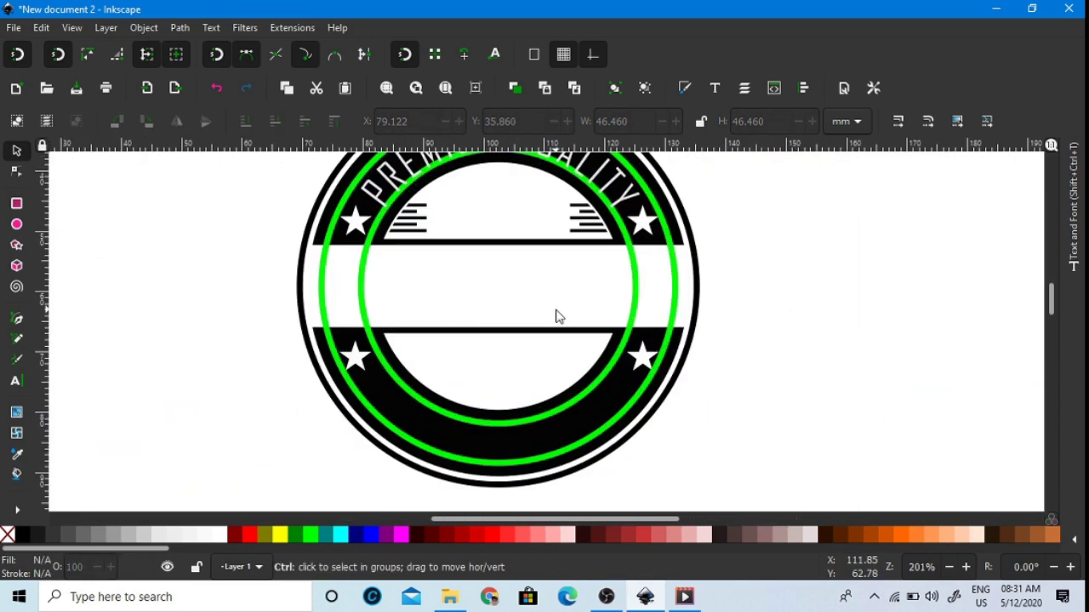
- Add the text GUARANTEED in the empty area beside the badge's lower half
{"action": "left_click", "coordinate": [17, 382]}
{"action": "left_click", "coordinate": [724, 380]}
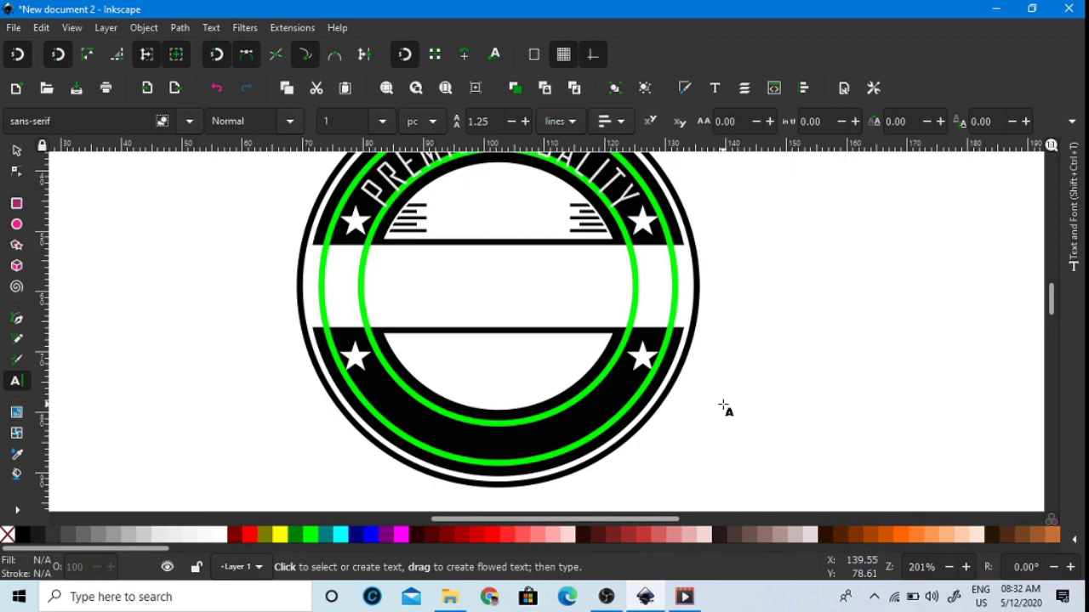
{"action": "type", "text": "GUARANTEED"}
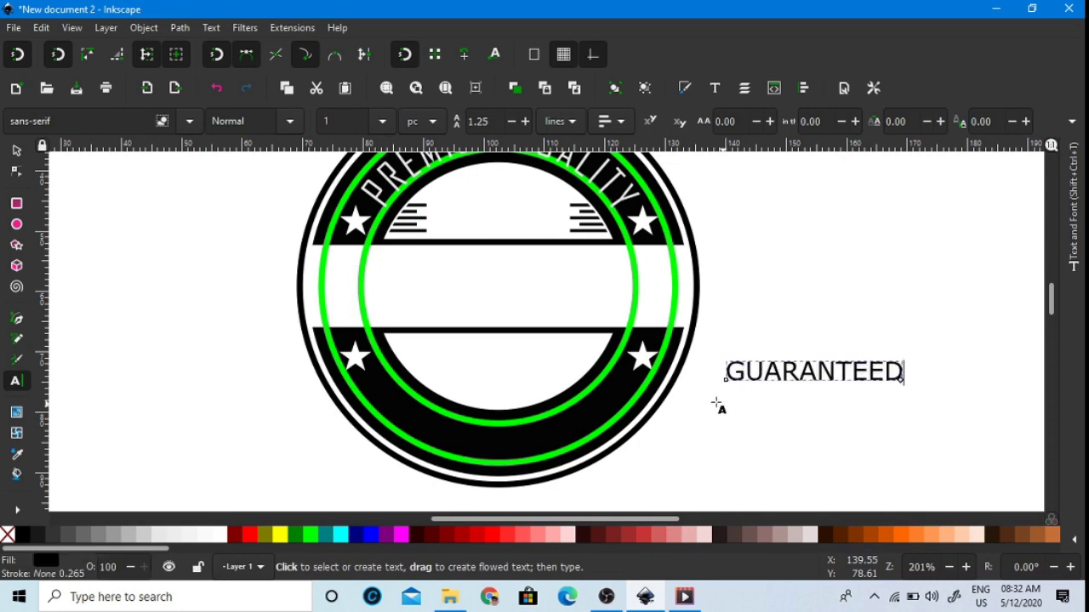
{"action": "left_click", "coordinate": [16, 153]}
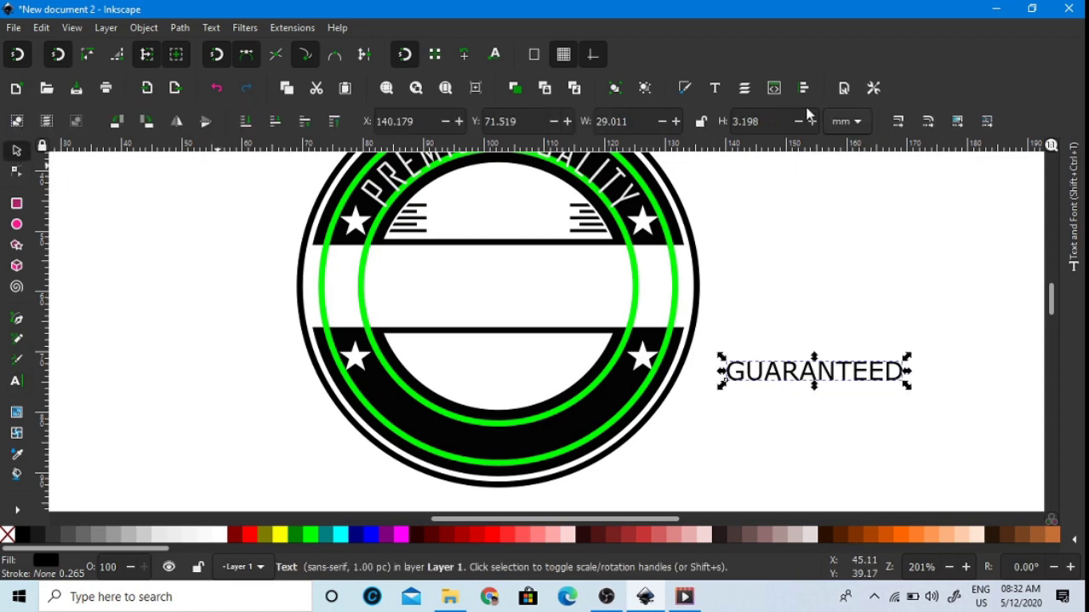
- Set the GUARANTEED text to Agency FB with a font size of 1.6
{"action": "left_click", "coordinate": [714, 89]}
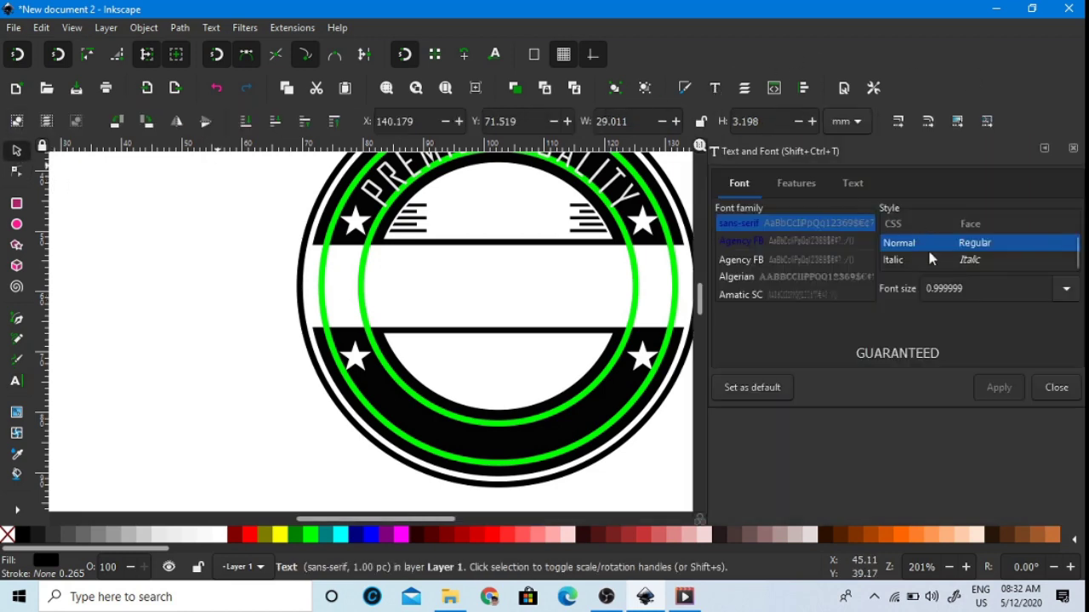
{"action": "left_click", "coordinate": [803, 242]}
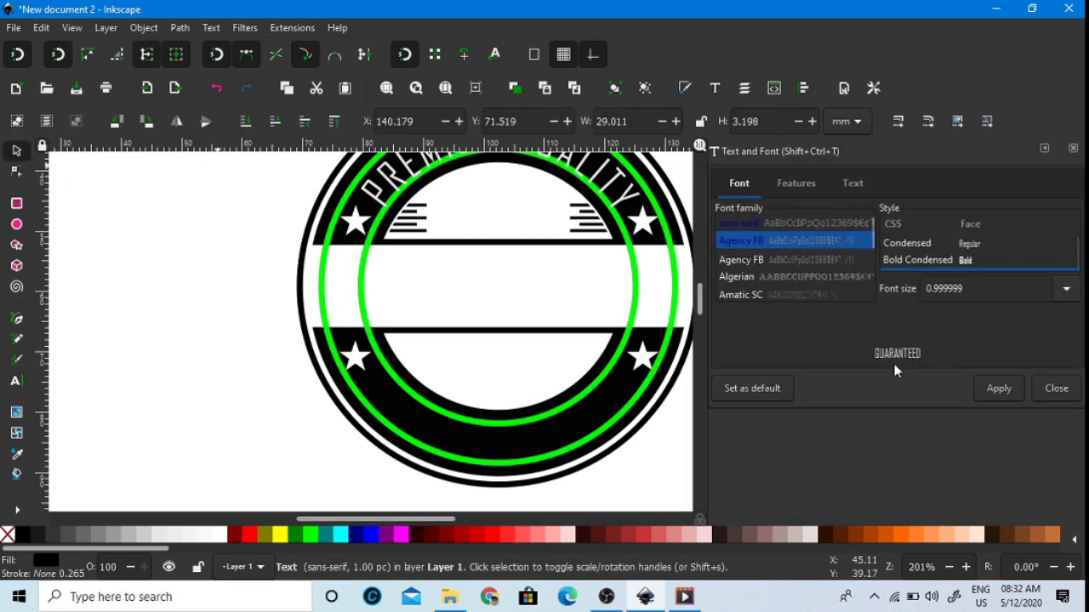
{"action": "left_click", "coordinate": [1068, 291]}
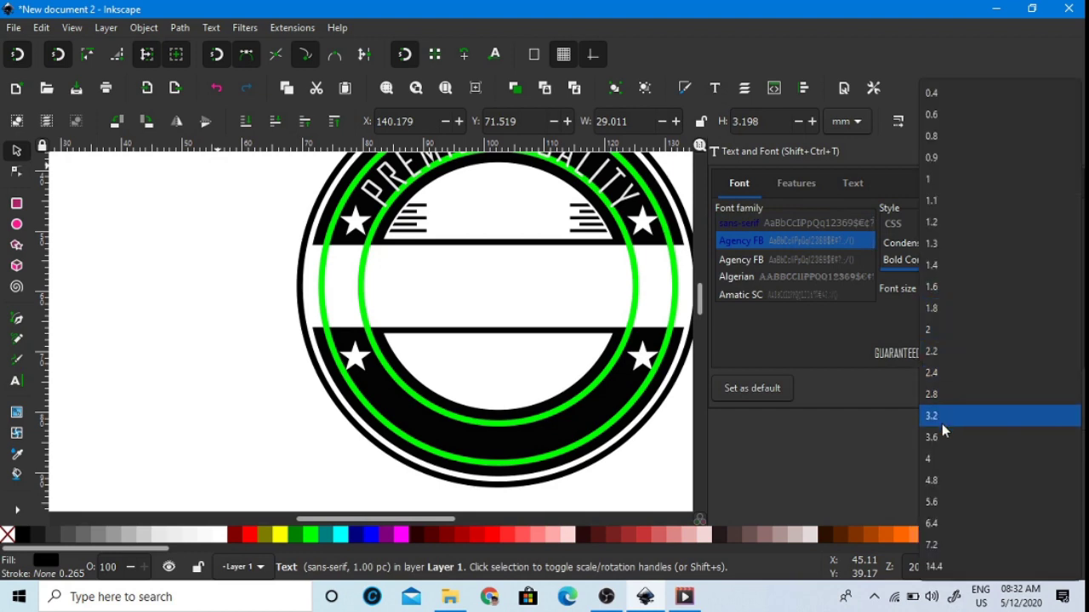
{"action": "left_click", "coordinate": [935, 288]}
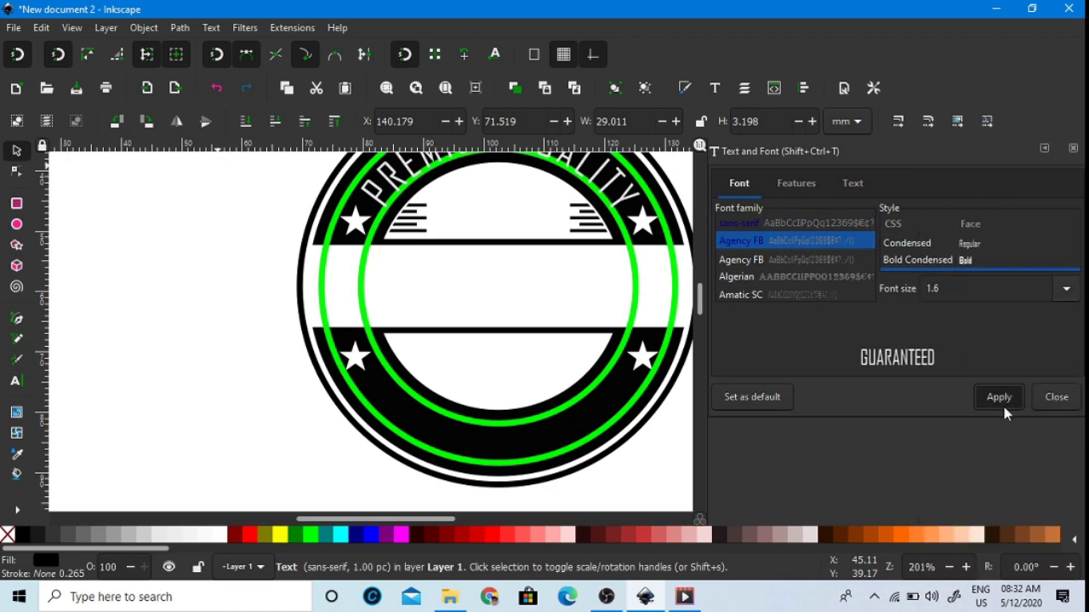
{"action": "left_click", "coordinate": [1004, 406]}
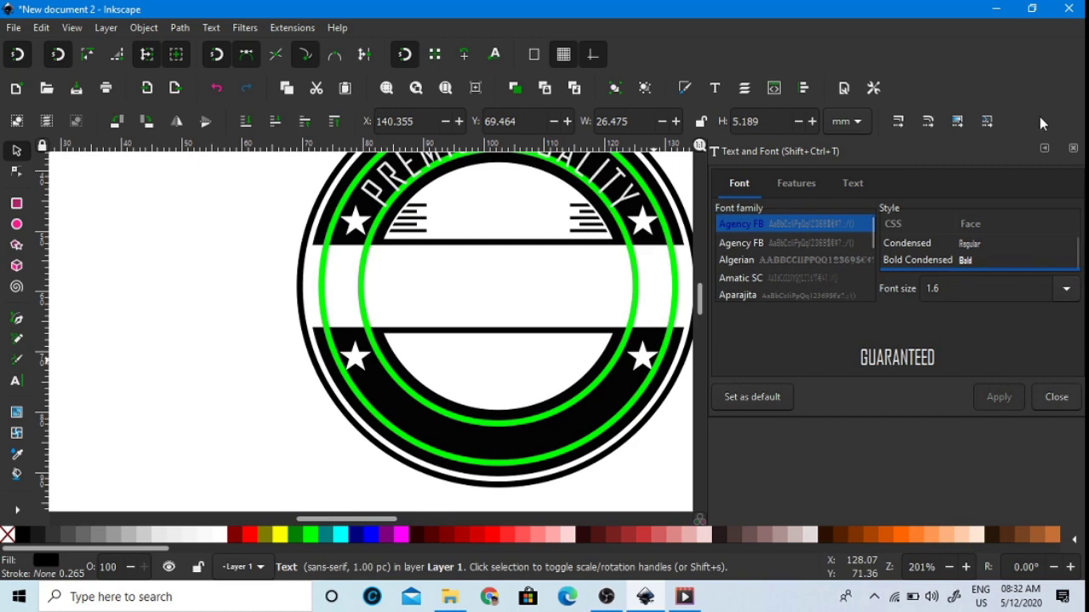
{"action": "left_click", "coordinate": [1044, 147]}
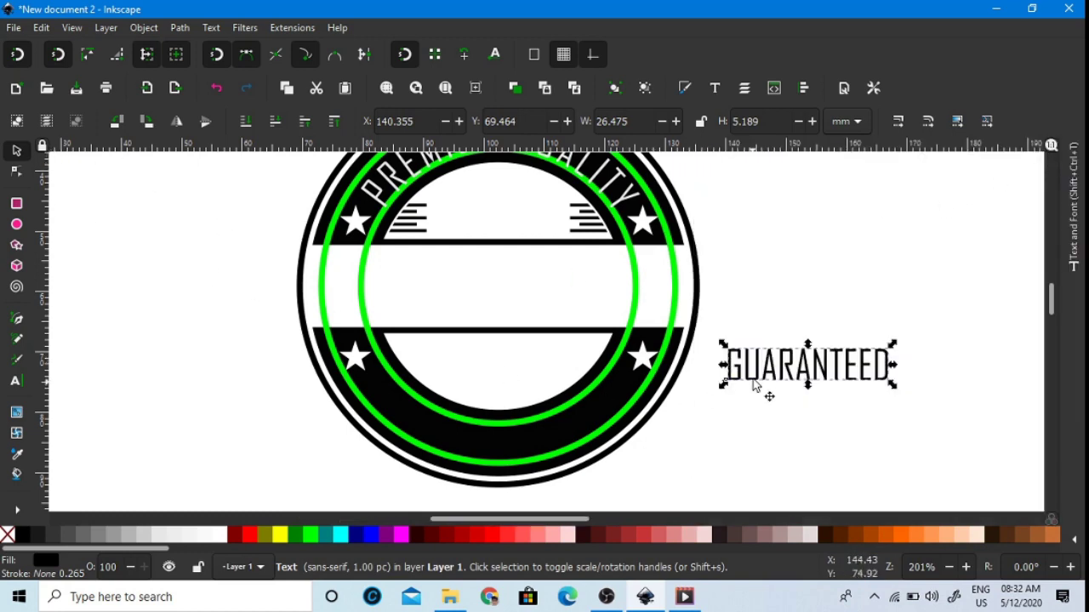
- Put the GUARANTEED text on the outer green circle as its path
{"action": "left_click", "coordinate": [607, 432], "text": "shift"}
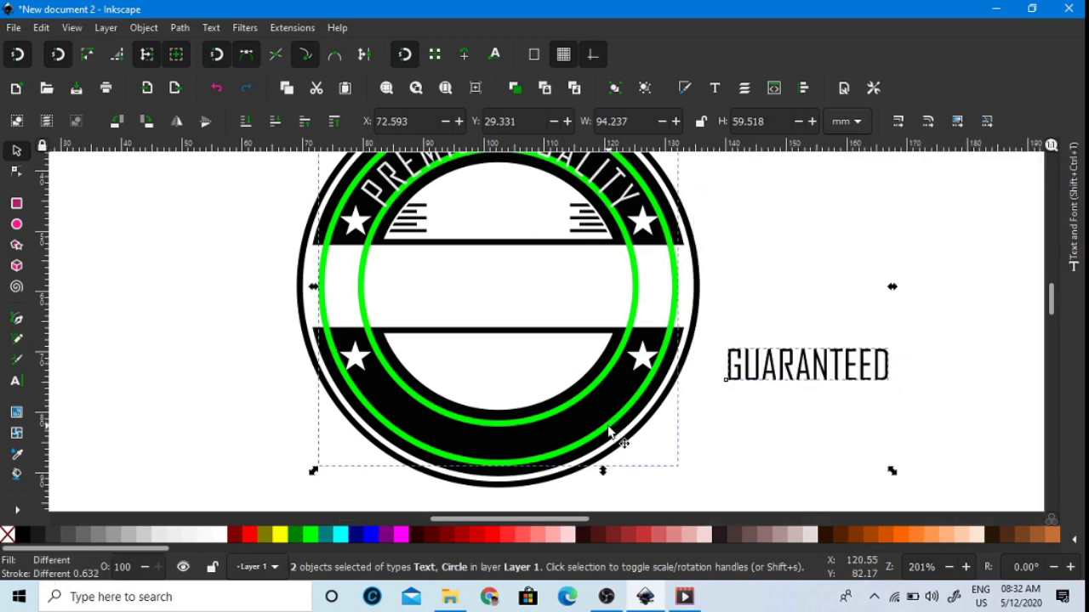
{"action": "left_click", "coordinate": [211, 29]}
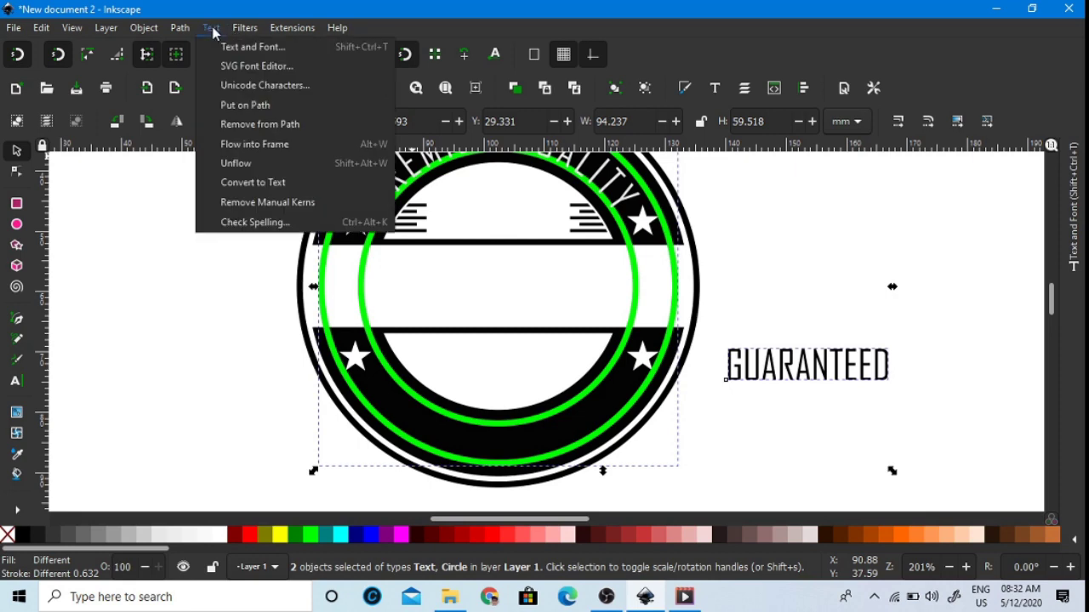
{"action": "left_click", "coordinate": [255, 107]}
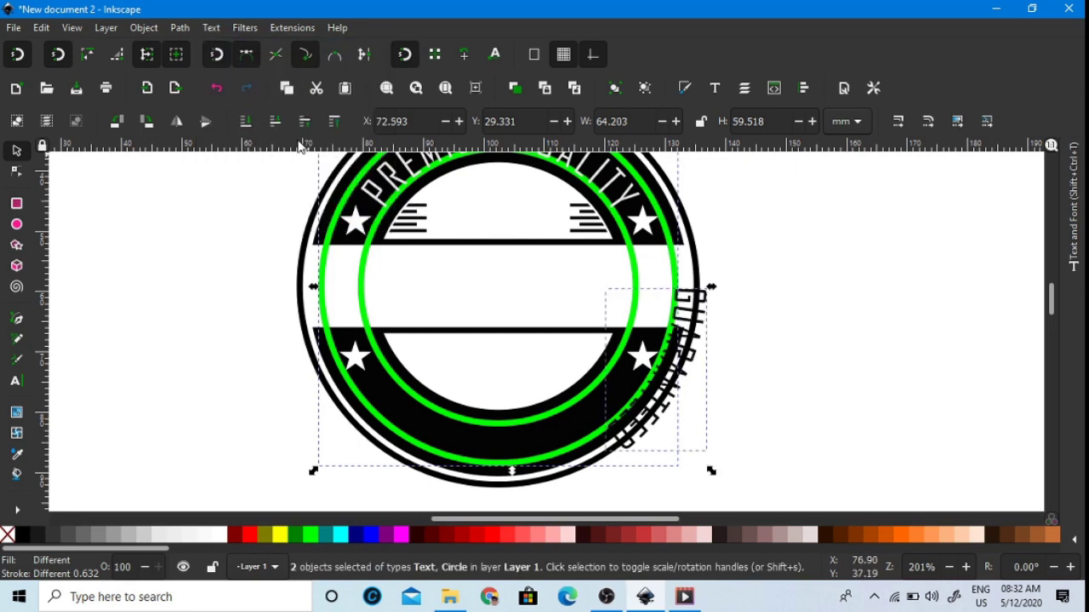
- Flip the outer green circle horizontally so the GUARANTEED text runs along its inner side
{"action": "left_click", "coordinate": [194, 284]}
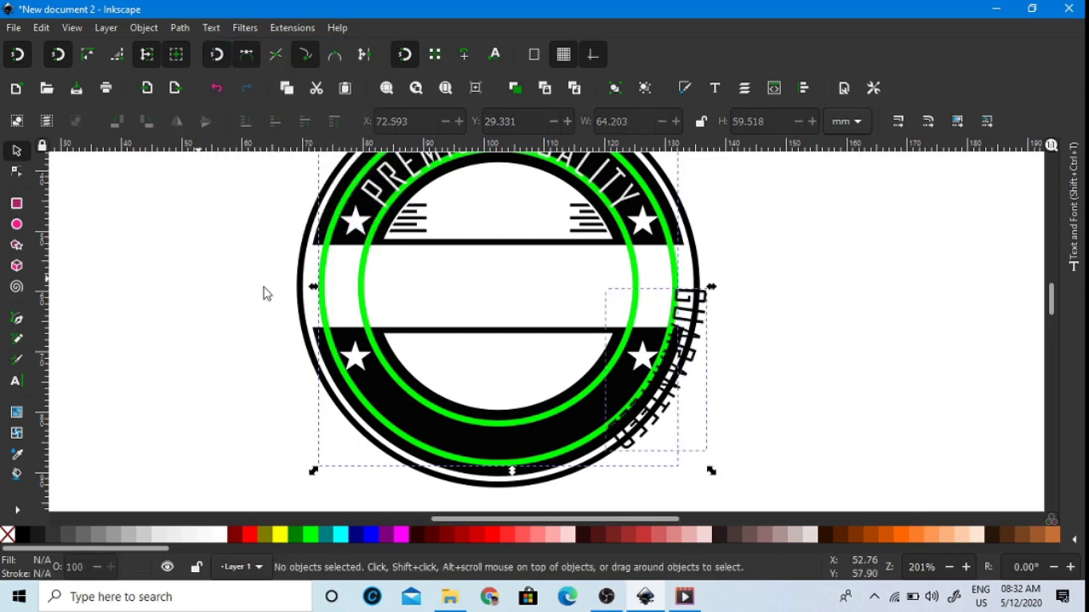
{"action": "left_click", "coordinate": [324, 315]}
{"action": "left_click", "coordinate": [177, 123]}
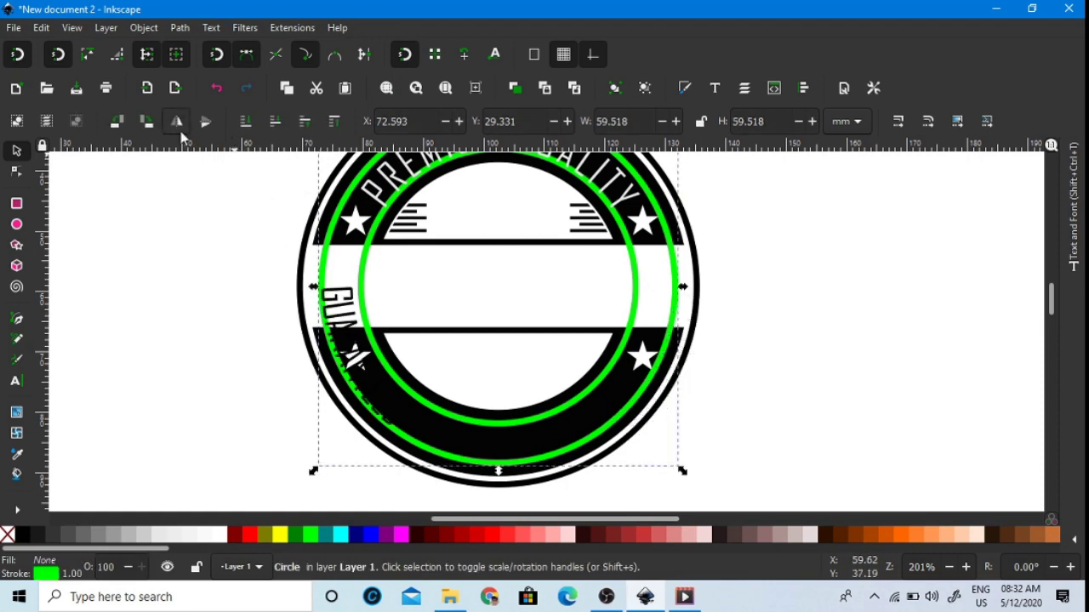
{"action": "left_click", "coordinate": [244, 338]}
- Fill the GUARANTEED text with light grey
{"action": "left_click", "coordinate": [335, 296]}
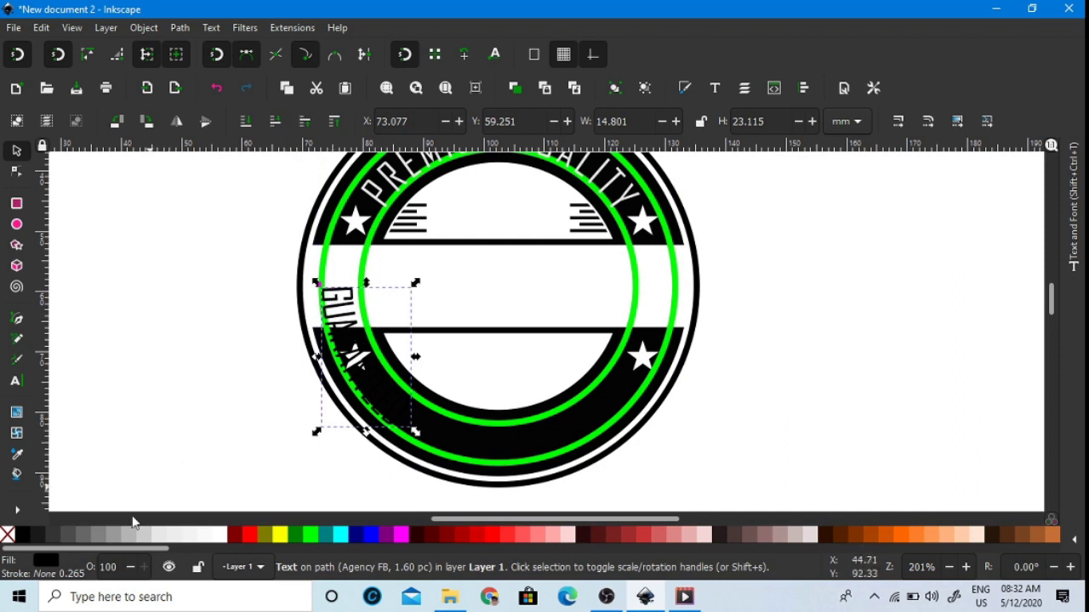
{"action": "left_click", "coordinate": [143, 534]}
{"action": "left_click", "coordinate": [230, 357]}
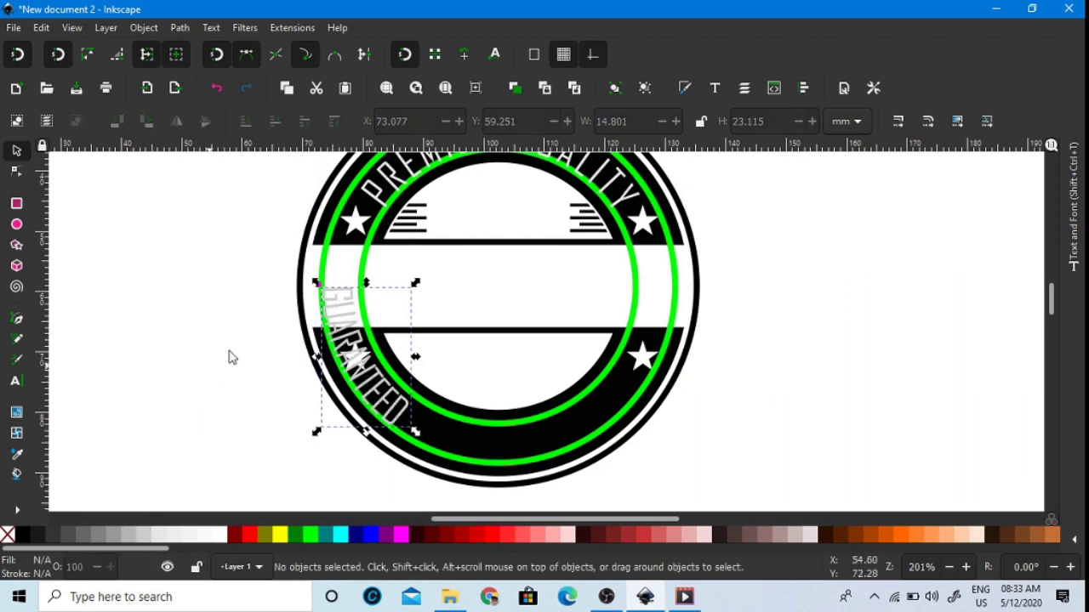
- Rotate the outer green circle so GUARANTEED sits centred at the bottom of the black ring
{"action": "left_click", "coordinate": [326, 266]}
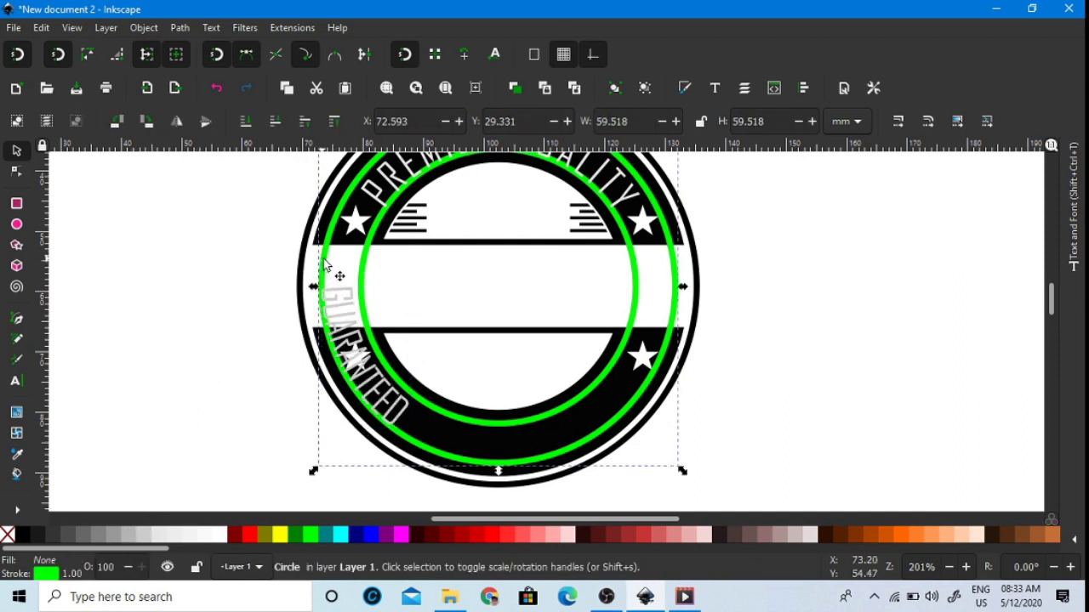
{"action": "left_click", "coordinate": [326, 266]}
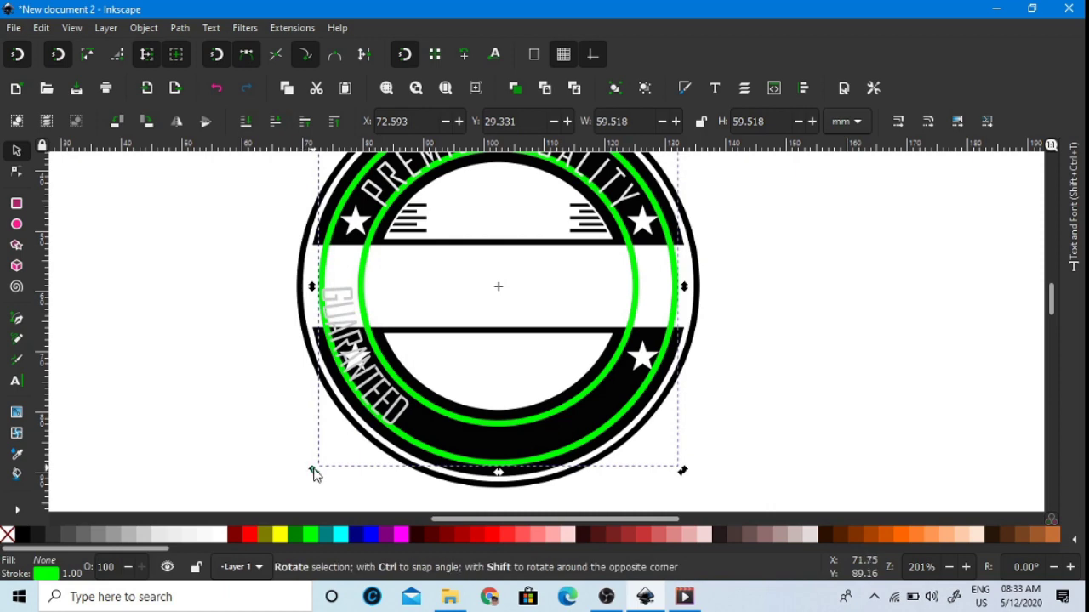
{"action": "left_click_drag", "start_coordinate": [313, 474], "coordinate": [566, 365]}
{"action": "scroll", "coordinate": [551, 340], "scroll_direction": "up", "scroll_amount": 2}
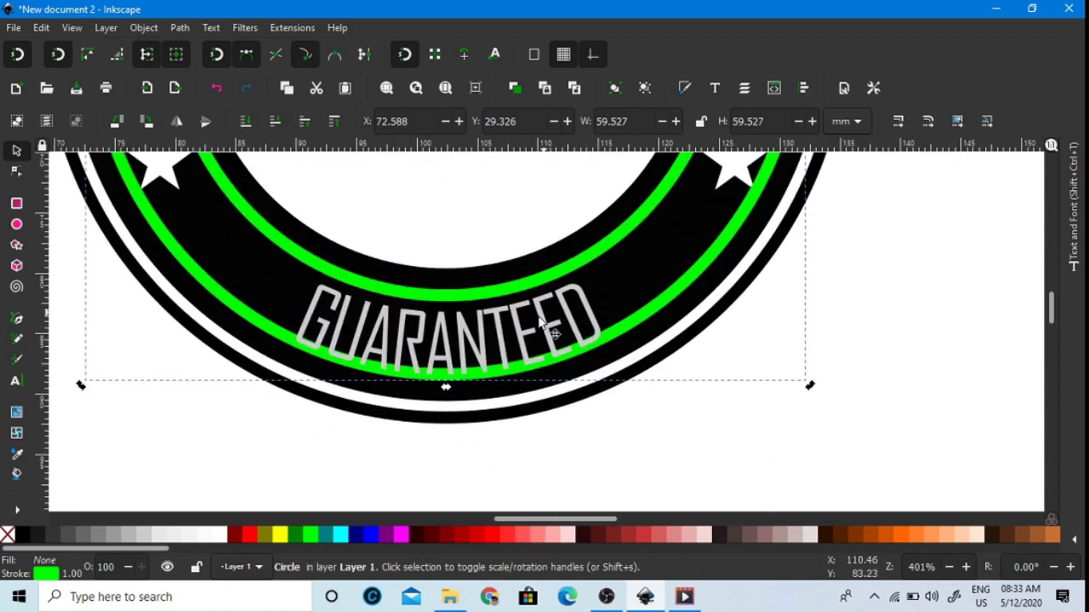
{"action": "left_click", "coordinate": [978, 305]}
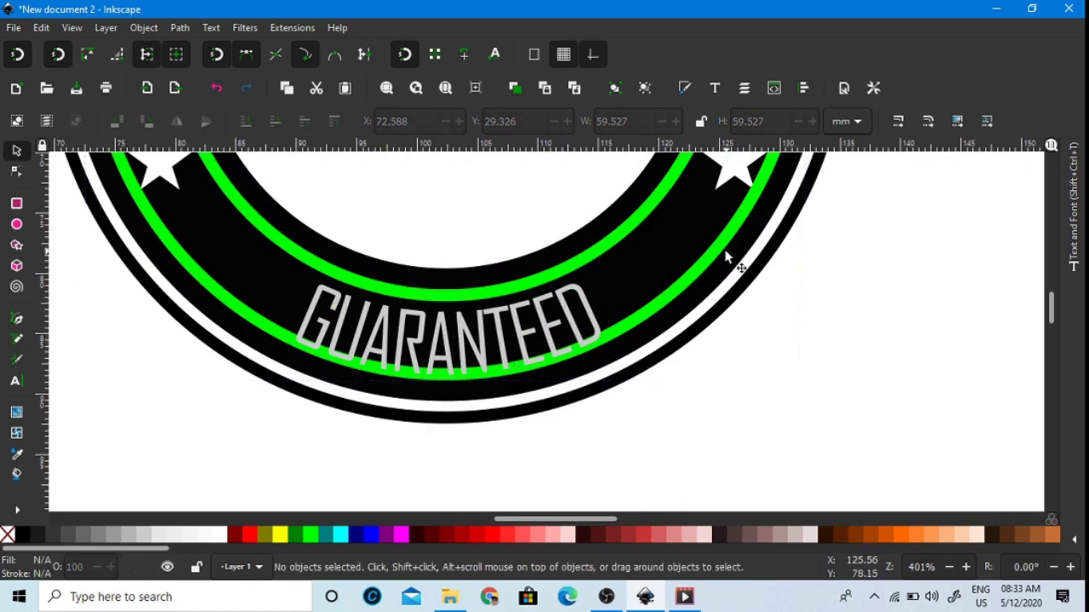
- Shrink the outer green circle proportionally about its centre to a diameter of about 58.7 mm
{"action": "left_click", "coordinate": [719, 252]}
{"action": "left_click", "coordinate": [817, 387]}
{"action": "scroll", "coordinate": [817, 386], "scroll_direction": "down", "scroll_amount": 2}
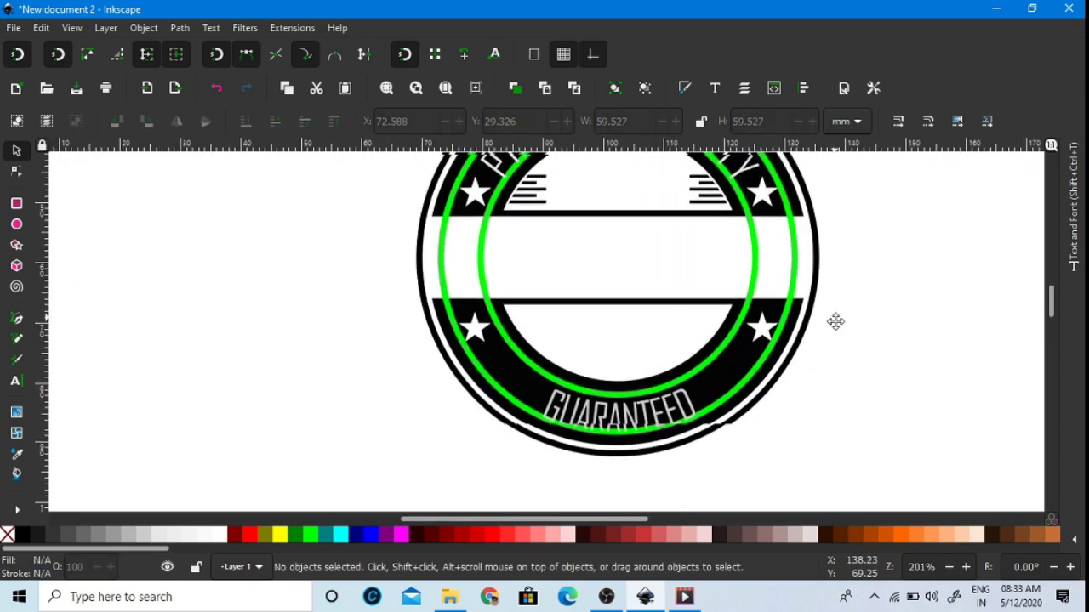
{"action": "left_click", "coordinate": [770, 388]}
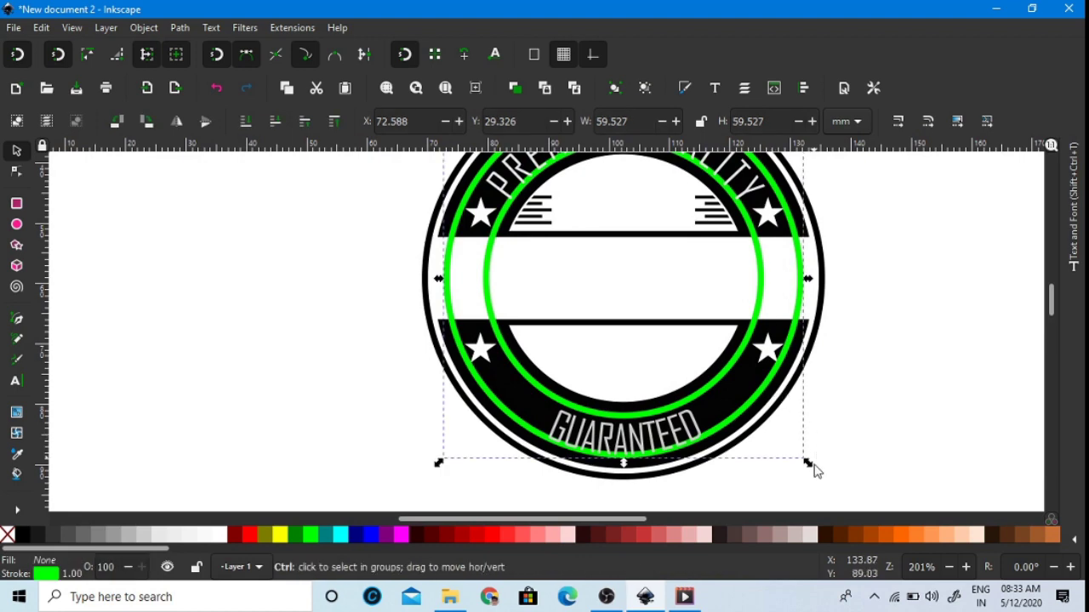
{"action": "left_click_drag", "start_coordinate": [810, 464], "coordinate": [810, 465]}
{"action": "left_click", "coordinate": [877, 382]}
- Widen the letter spacing of the whole GUARANTEED text
{"action": "scroll", "coordinate": [673, 439], "scroll_direction": "up", "scroll_amount": 1}
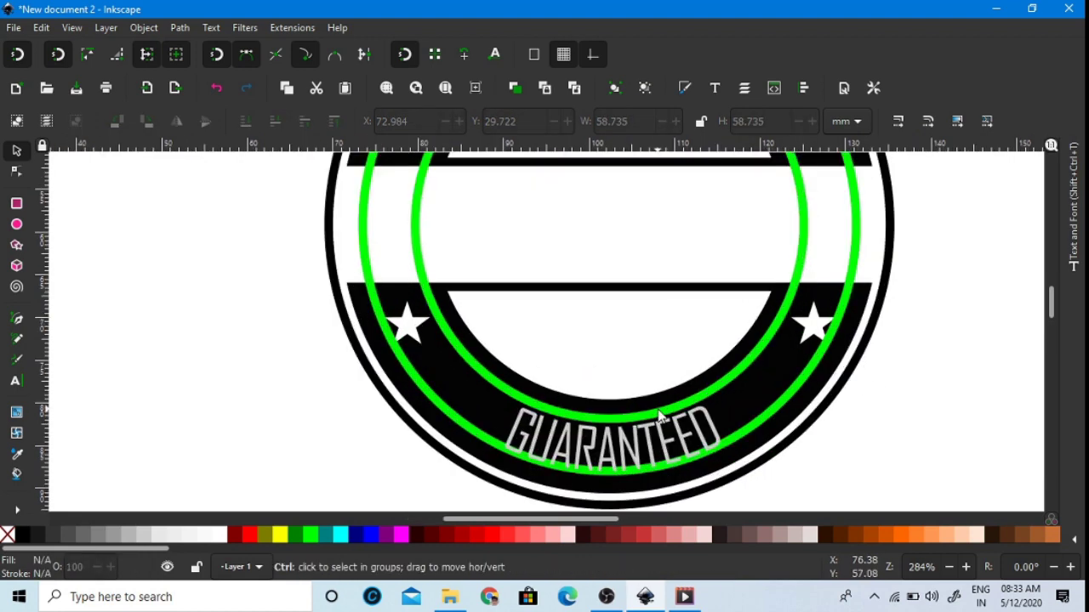
{"action": "double_click", "coordinate": [659, 451]}
{"action": "key", "text": "ctrl+a"}
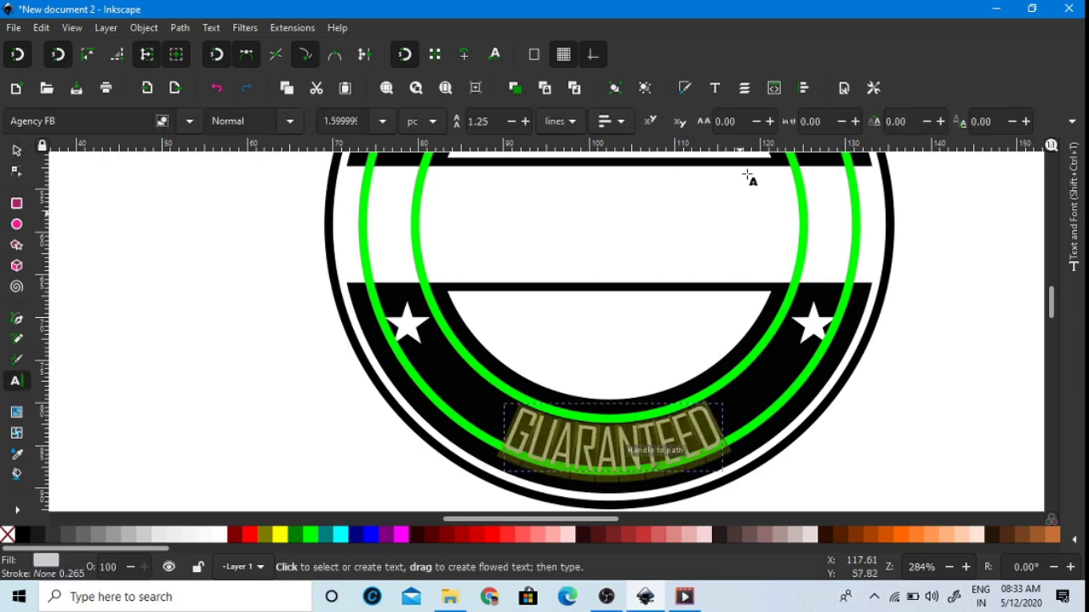
{"action": "key", "text": "Up"}
{"action": "key", "text": "Up"}
{"action": "key", "text": "Up"}
{"action": "key", "text": "Up"}
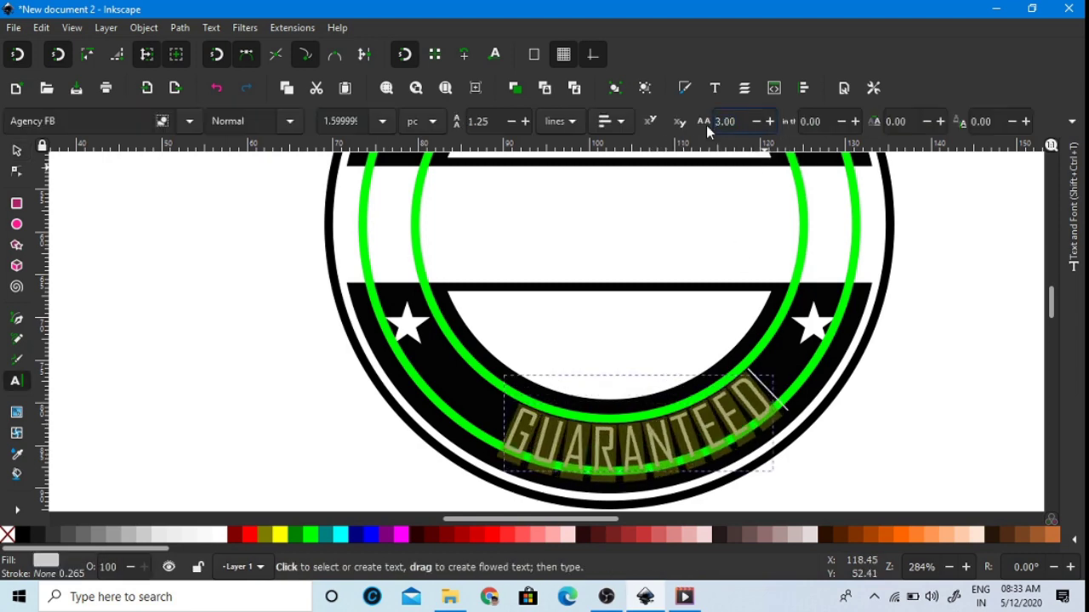
{"action": "left_click", "coordinate": [16, 150]}
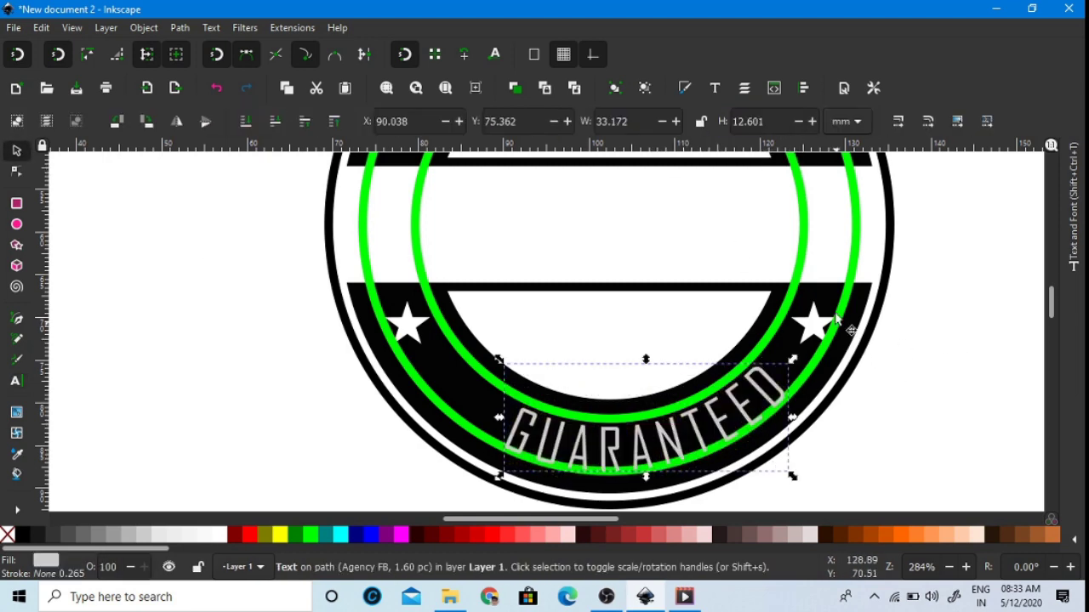
- Rotate the outer green circle to level GUARANTEED against a temporary horizontal guide at the text's upper edge, then remove the guide
{"action": "left_click", "coordinate": [859, 259]}
{"action": "left_click", "coordinate": [861, 260]}
{"action": "left_click_drag", "start_coordinate": [868, 482], "coordinate": [770, 504]}
{"action": "left_click_drag", "start_coordinate": [596, 148], "coordinate": [627, 393]}
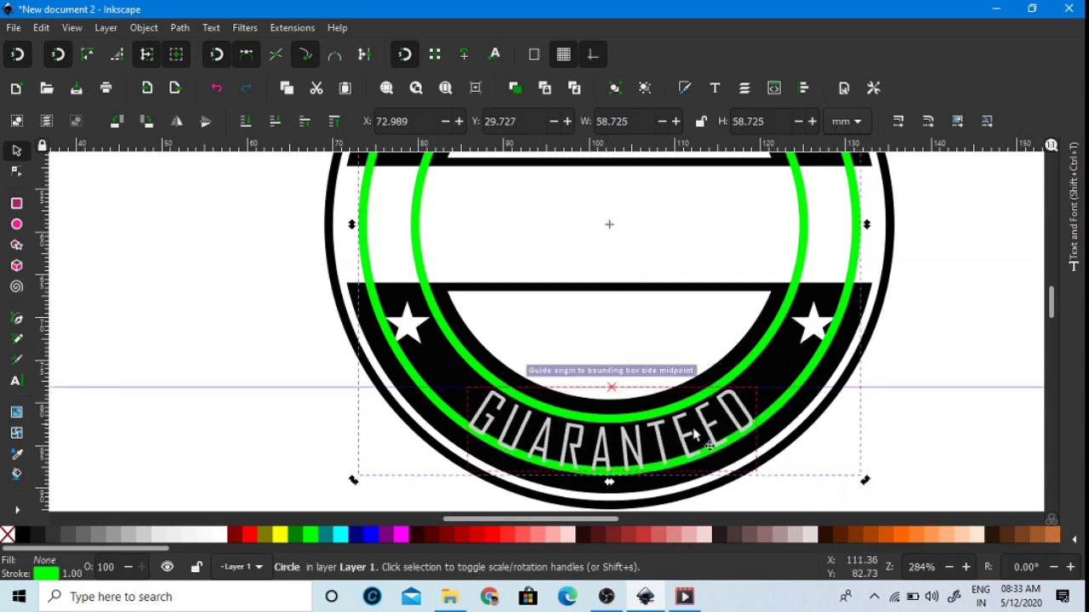
{"action": "left_click_drag", "start_coordinate": [866, 482], "coordinate": [862, 481]}
{"action": "key", "text": "Escape"}
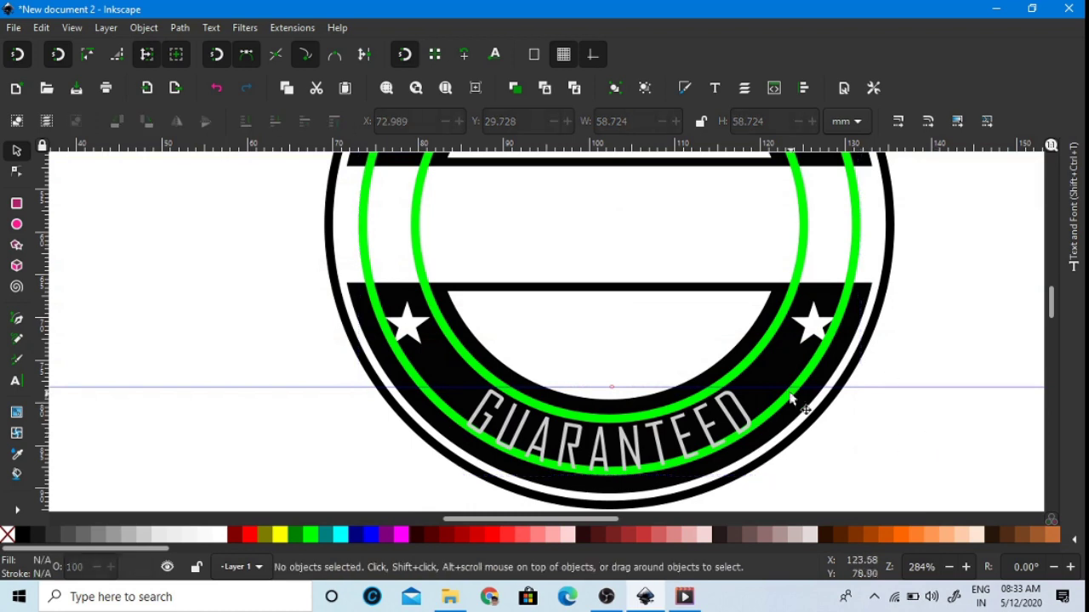
{"action": "key", "text": "Delete"}
- Add the text THE in the empty area beside the badge
{"action": "scroll", "coordinate": [766, 396], "scroll_direction": "down", "scroll_amount": 2}
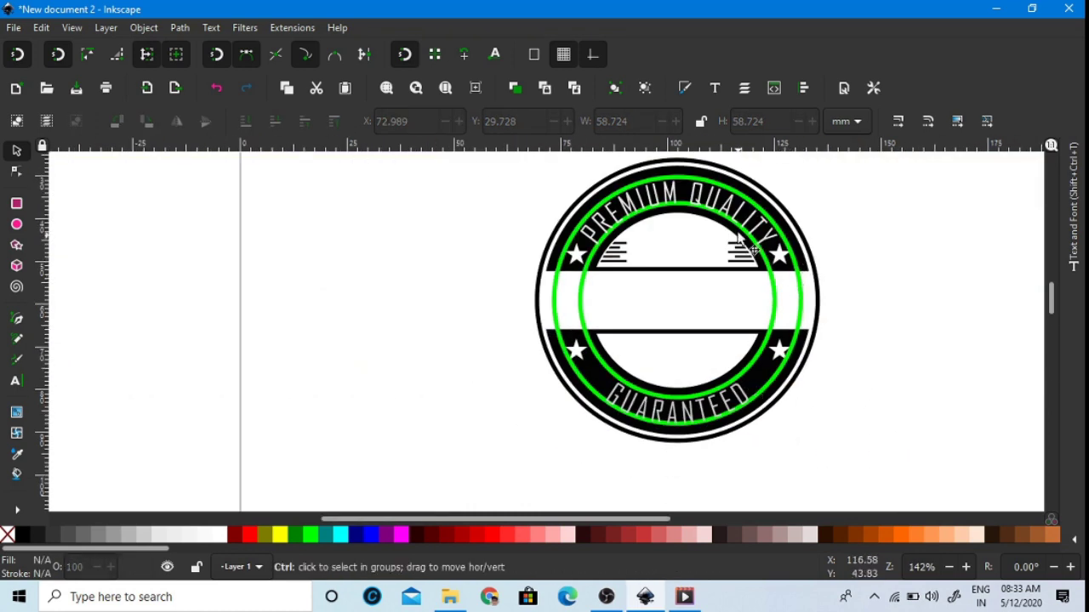
{"action": "scroll", "coordinate": [755, 248], "scroll_direction": "up", "scroll_amount": 1}
{"action": "left_click", "coordinate": [16, 380]}
{"action": "left_click", "coordinate": [155, 310]}
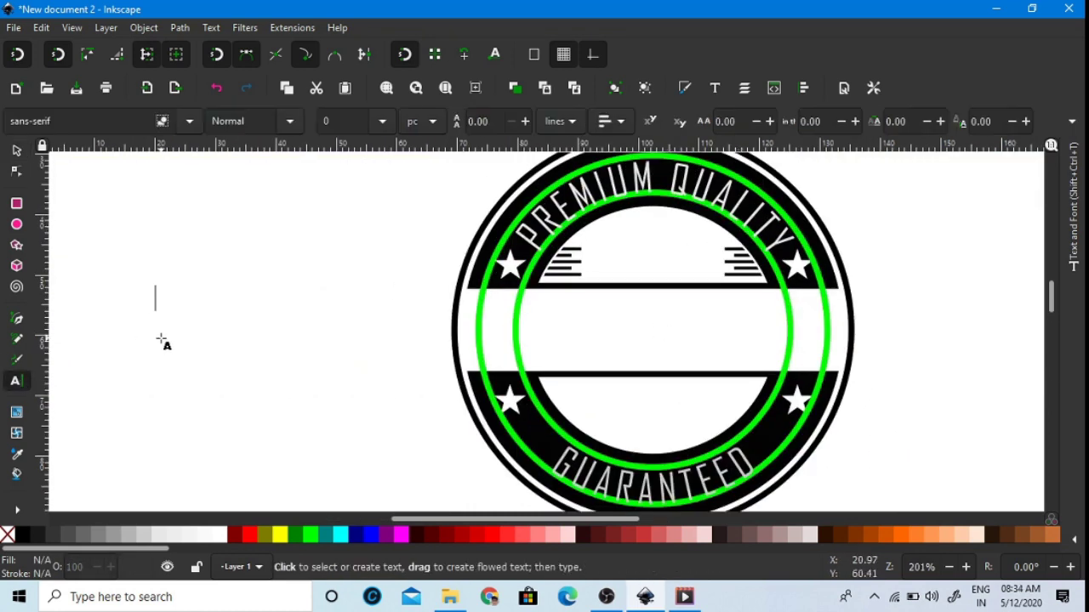
{"action": "type", "text": "the"}
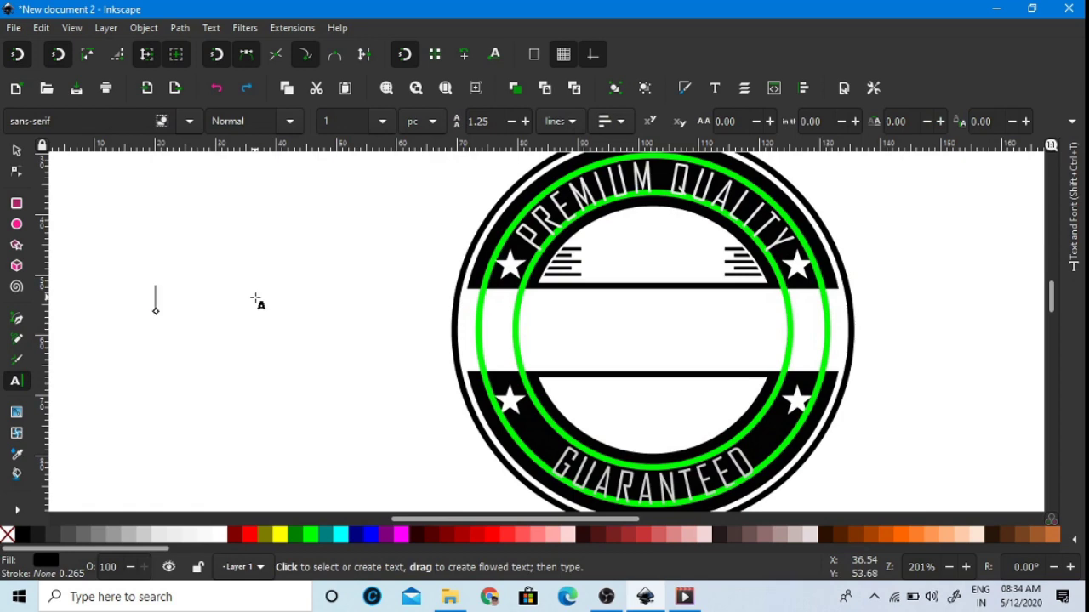
{"action": "type", "text": "THE"}
{"action": "left_click", "coordinate": [16, 149]}
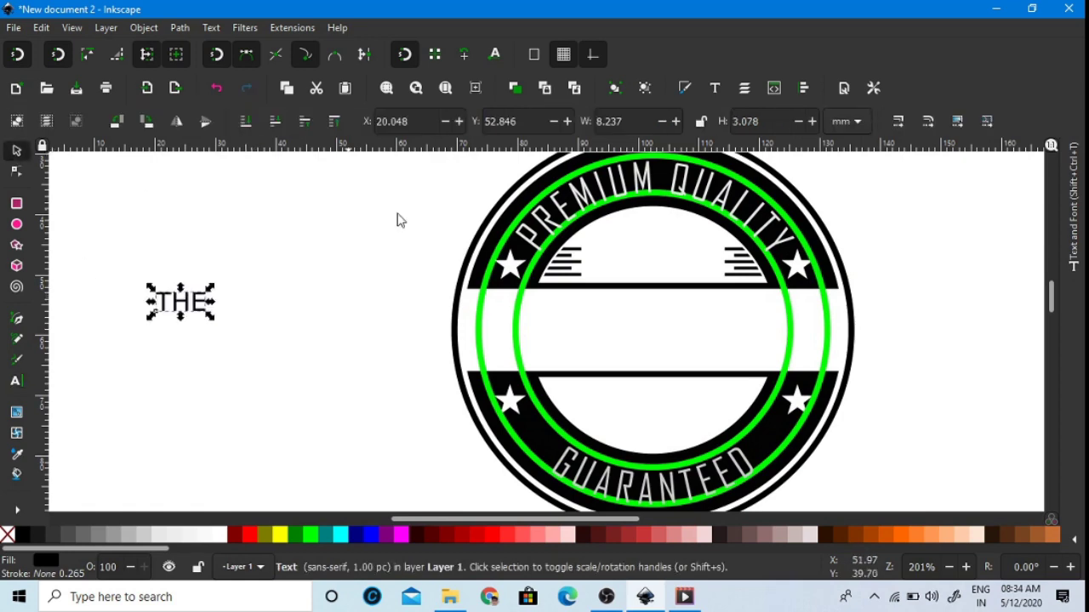
- Try the Corbel font in Bold style on the THE text
{"action": "left_click", "coordinate": [1061, 191]}
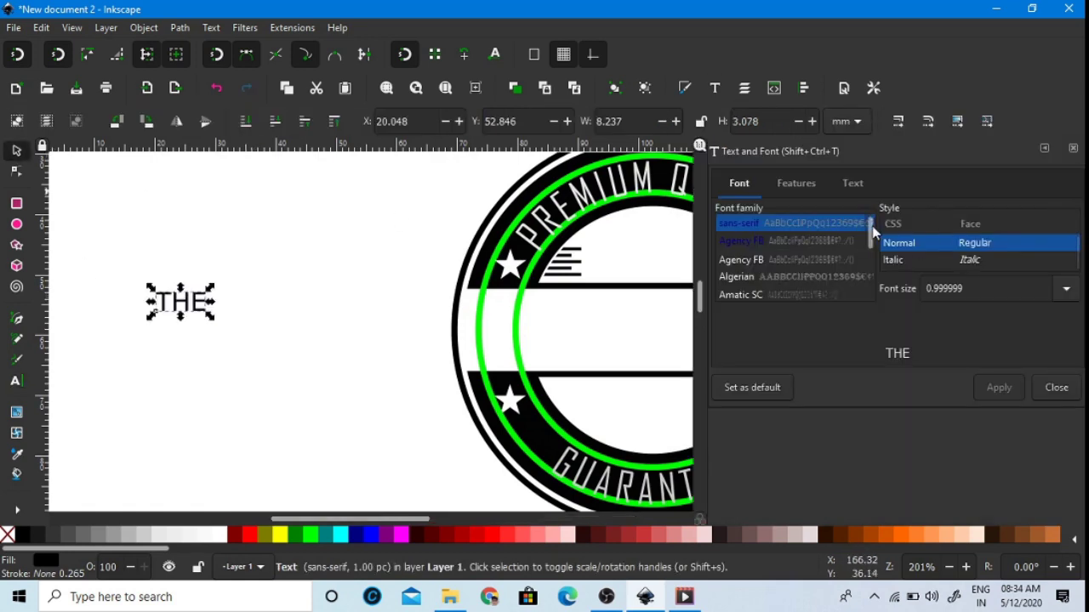
{"action": "left_click_drag", "start_coordinate": [872, 231], "coordinate": [868, 296]}
{"action": "left_click", "coordinate": [809, 242]}
{"action": "scroll", "coordinate": [817, 247], "scroll_direction": "up", "scroll_amount": 1}
{"action": "scroll", "coordinate": [778, 246], "scroll_direction": "up", "scroll_amount": 2}
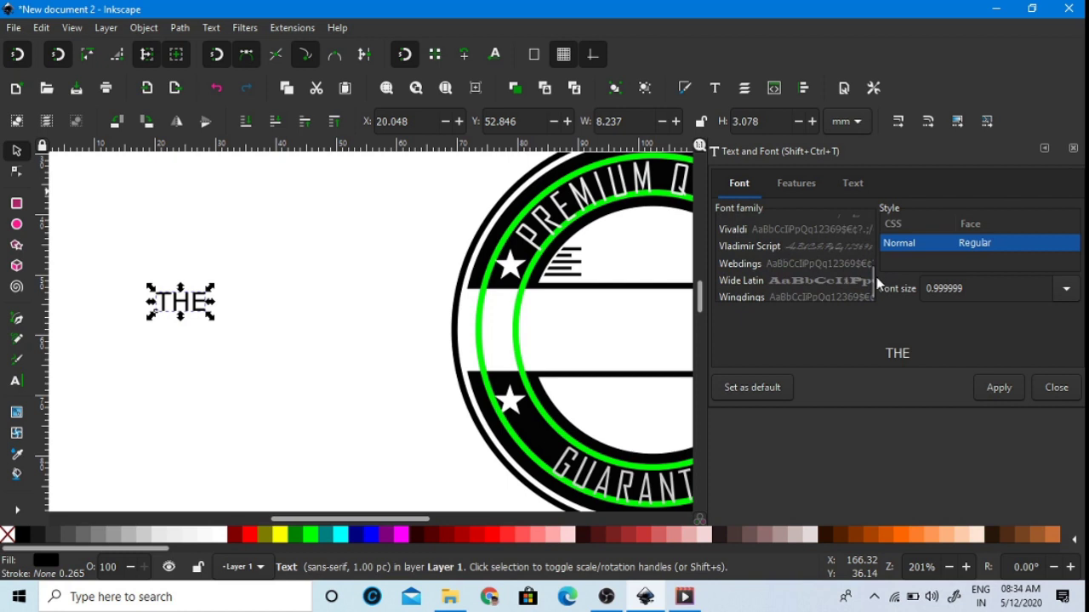
{"action": "scroll", "coordinate": [871, 283], "scroll_direction": "up", "scroll_amount": 5}
{"action": "scroll", "coordinate": [785, 246], "scroll_direction": "up", "scroll_amount": 3}
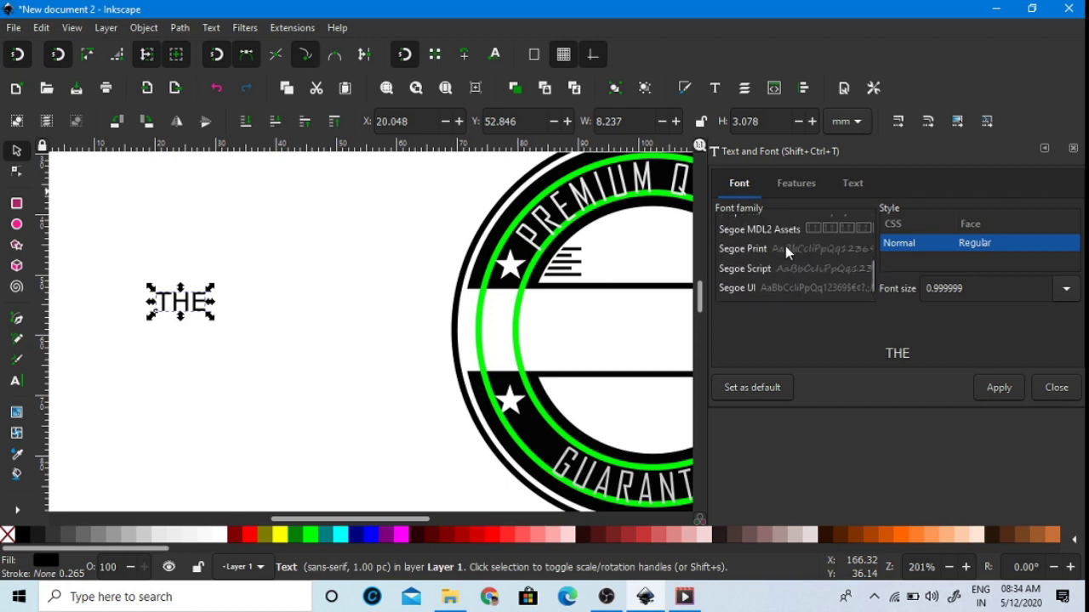
{"action": "left_click_drag", "start_coordinate": [872, 275], "coordinate": [871, 244]}
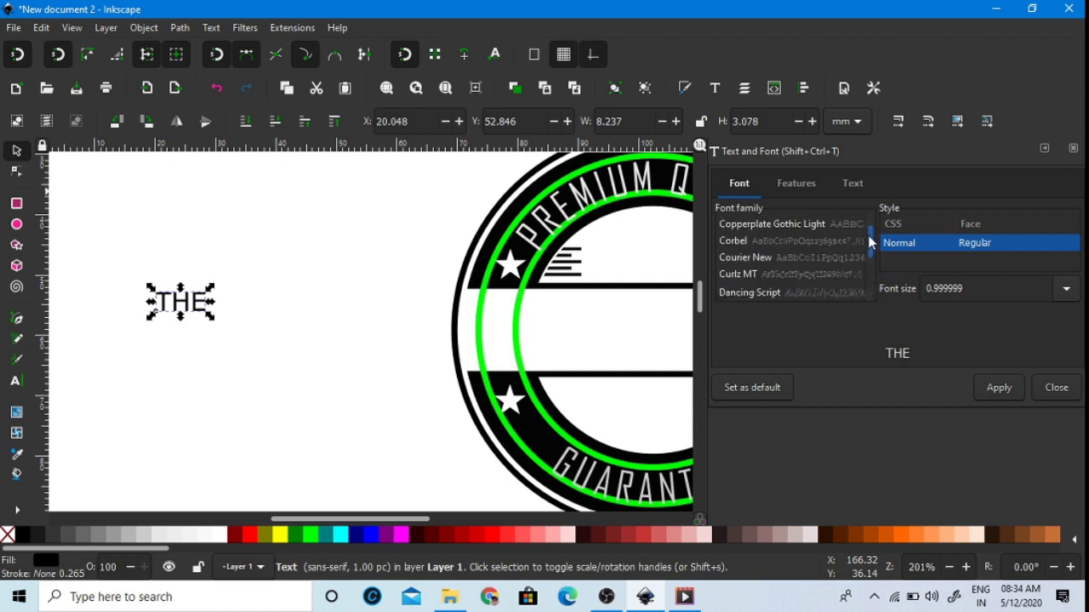
{"action": "left_click", "coordinate": [819, 242]}
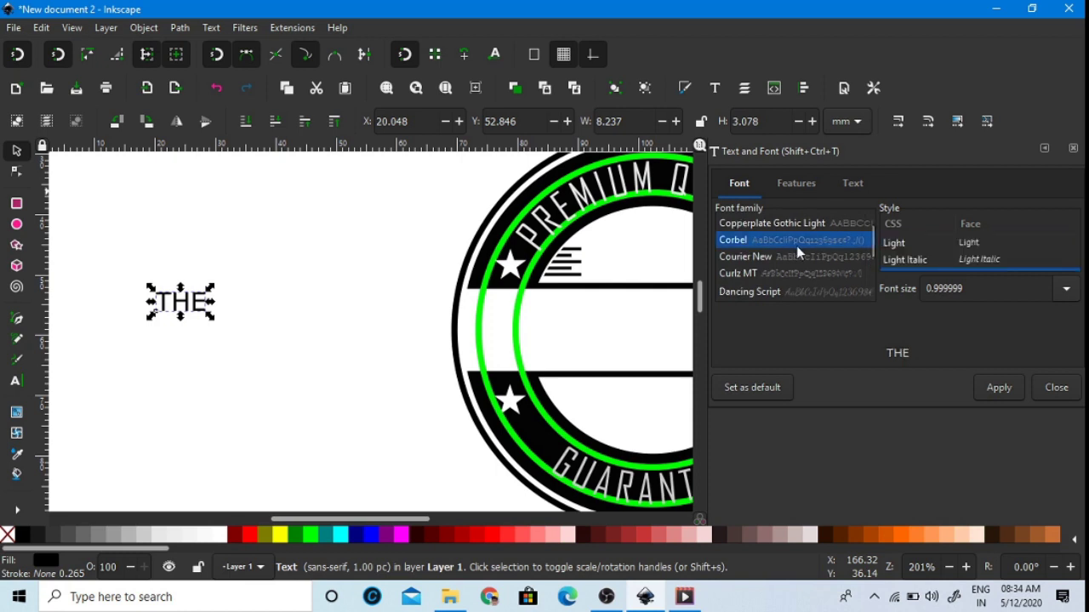
{"action": "scroll", "coordinate": [918, 251], "scroll_direction": "down", "scroll_amount": 2}
{"action": "left_click", "coordinate": [920, 248]}
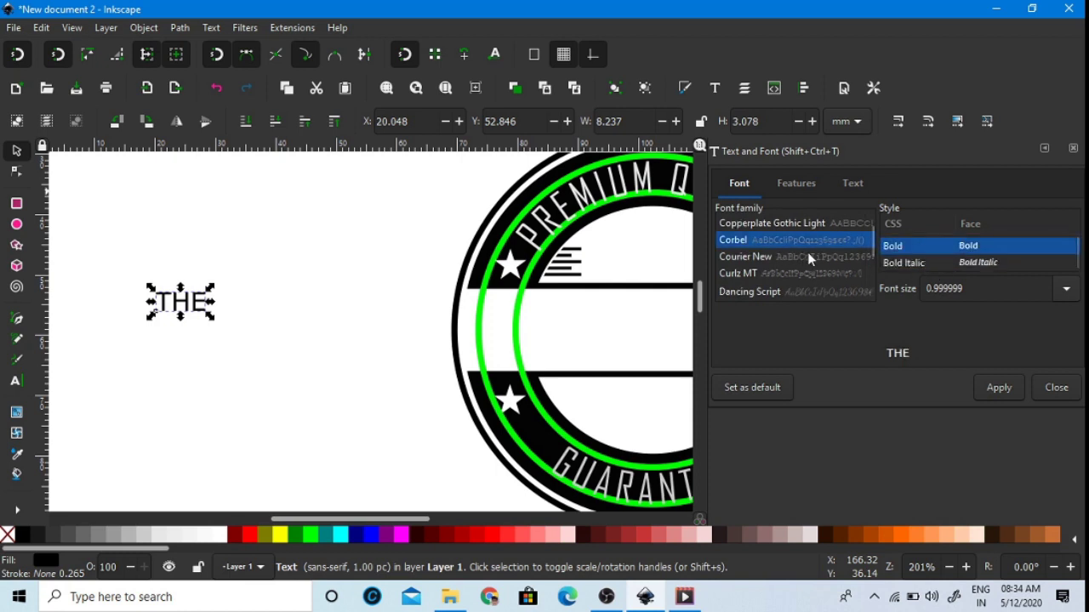
{"action": "left_click", "coordinate": [999, 389]}
- Set the THE text to Copperplate Gothic Light, keeping its font size, and close the font settings
{"action": "scroll", "coordinate": [828, 263], "scroll_direction": "up", "scroll_amount": 2}
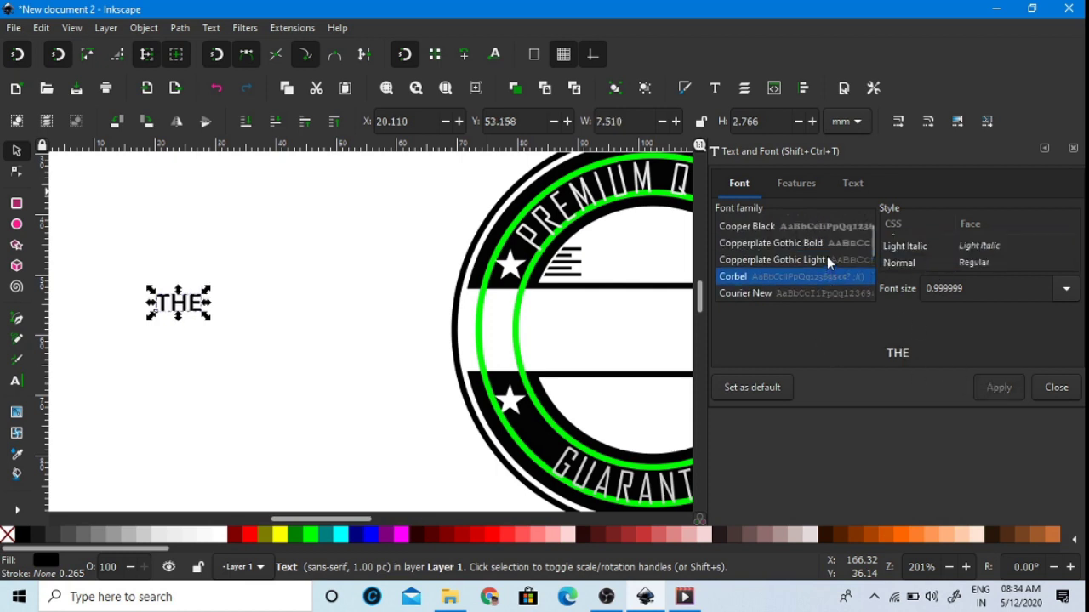
{"action": "left_click", "coordinate": [826, 257]}
{"action": "left_click", "coordinate": [991, 388]}
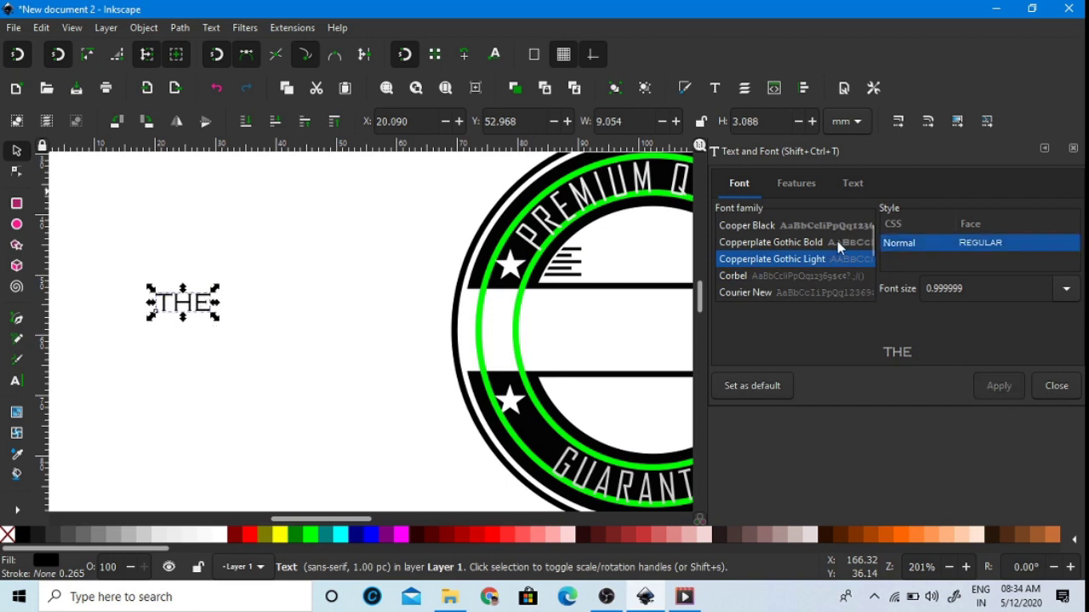
{"action": "left_click", "coordinate": [1064, 290]}
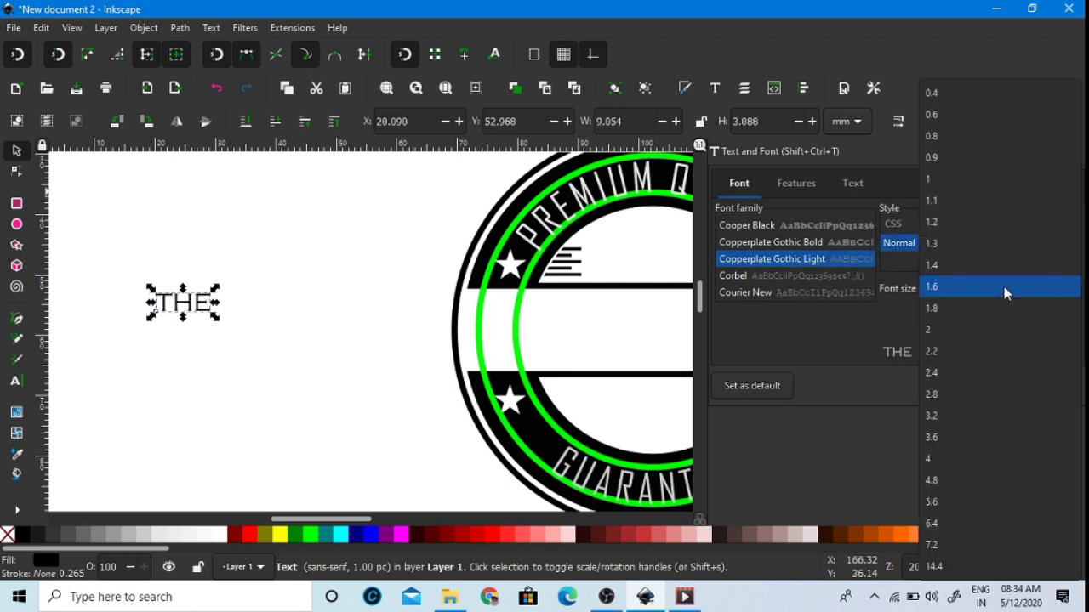
{"action": "left_click", "coordinate": [290, 303]}
{"action": "left_click", "coordinate": [18, 153]}
{"action": "left_click", "coordinate": [1048, 150]}
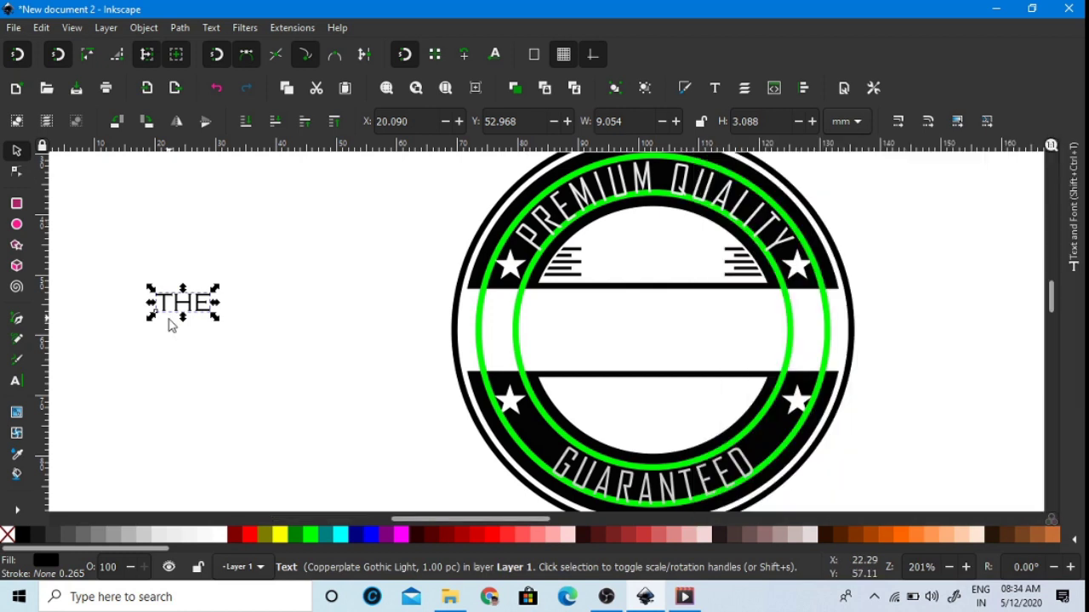
- Place THE between the line stacks and a duplicate in the lower white area, centred on a vertical guide through the badge's centre
{"action": "left_click_drag", "start_coordinate": [183, 304], "coordinate": [653, 414]}
{"action": "key", "text": "ctrl+d"}
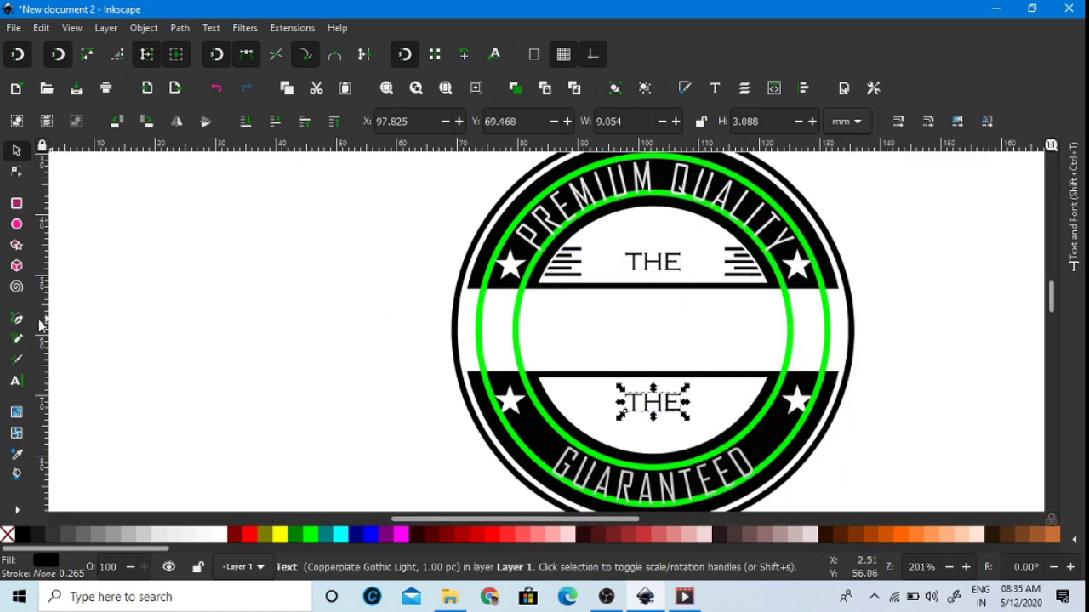
{"action": "left_click_drag", "start_coordinate": [40, 323], "coordinate": [649, 311]}
{"action": "scroll", "coordinate": [654, 412], "scroll_direction": "up", "scroll_amount": 3}
{"action": "left_click_drag", "start_coordinate": [673, 406], "coordinate": [646, 384]}
- Centre-align the lower duplicate of THE and replace its wording with AUTHENTIC
{"action": "double_click", "coordinate": [636, 396]}
{"action": "key", "text": "ctrl+a"}
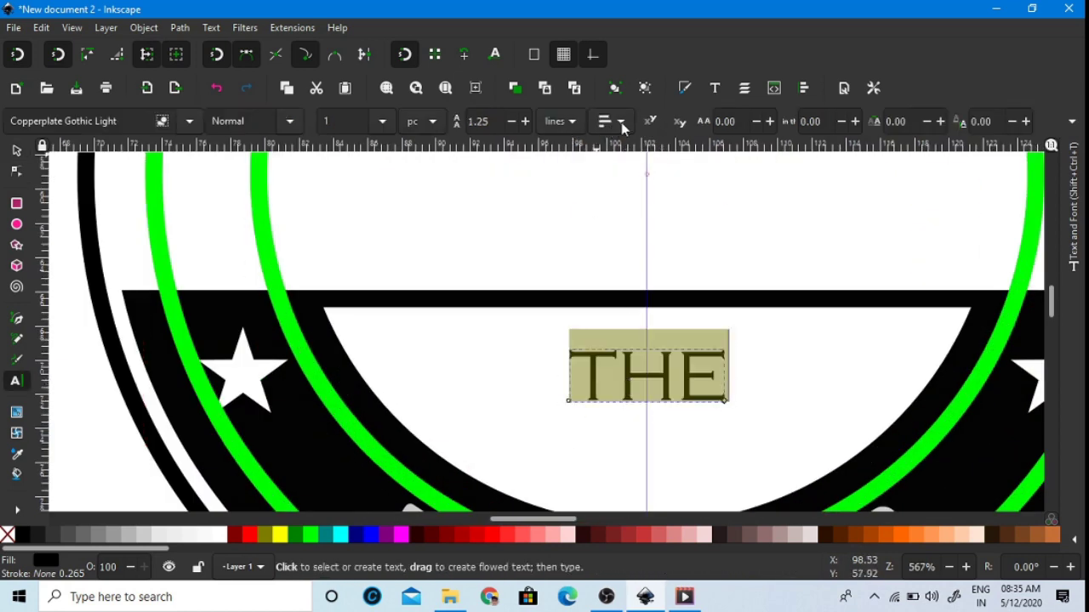
{"action": "left_click", "coordinate": [621, 122]}
{"action": "left_click", "coordinate": [620, 159]}
{"action": "double_click", "coordinate": [650, 376]}
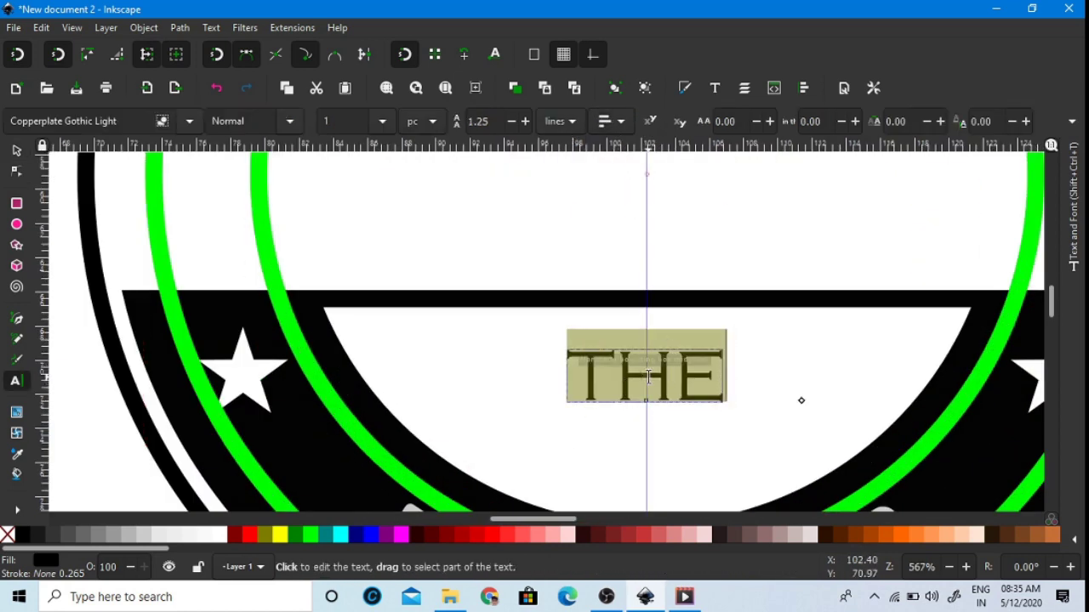
{"action": "type", "text": "AUTHENTIC"}
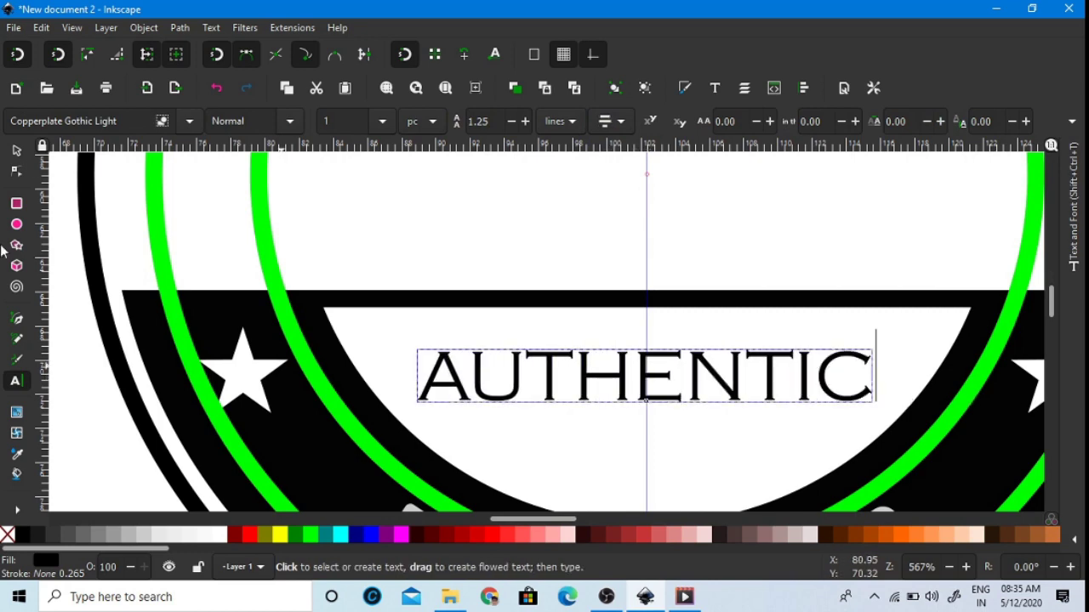
{"action": "left_click", "coordinate": [16, 152]}
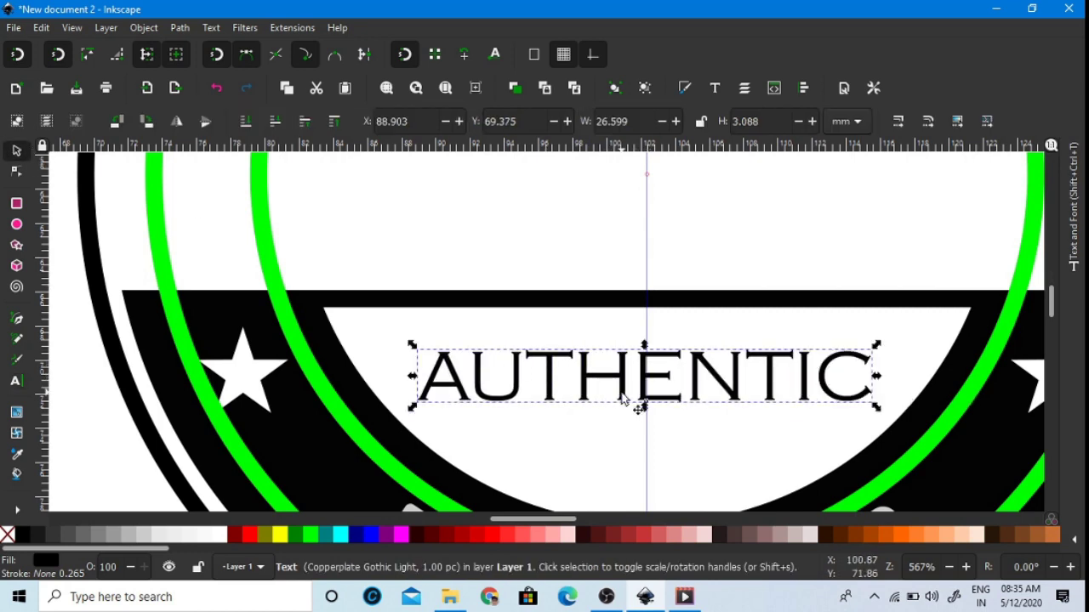
- Nudge the AUTHENTIC text slightly down within the lower white area and deselect it
{"action": "key", "text": "Down"}
{"action": "scroll", "coordinate": [607, 383], "scroll_direction": "down", "scroll_amount": 3}
{"action": "left_click", "coordinate": [880, 349]}
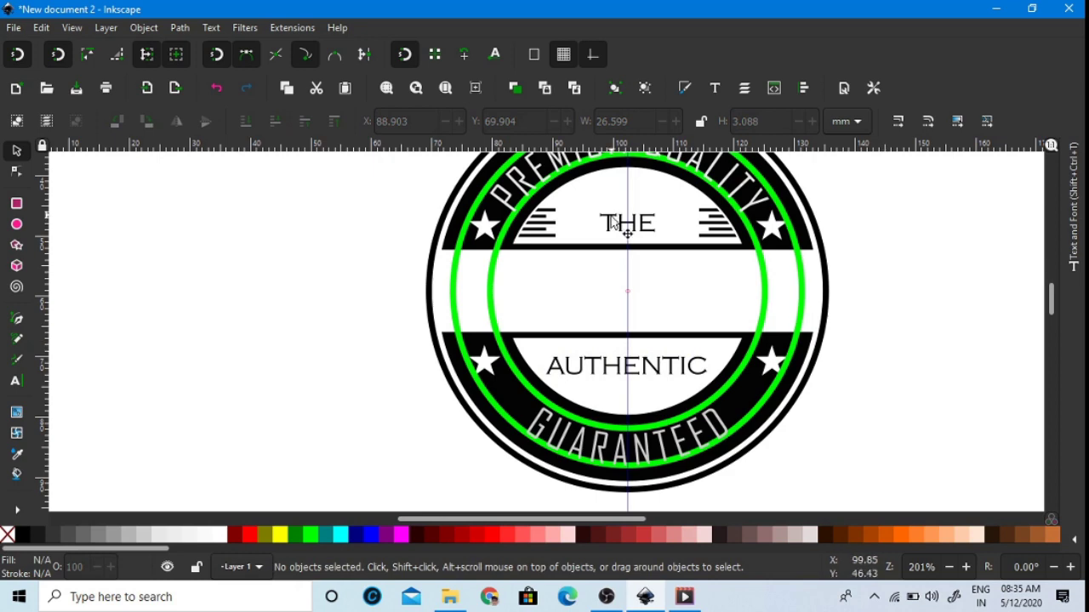
{"action": "scroll", "coordinate": [629, 289], "scroll_direction": "down", "scroll_amount": 2}
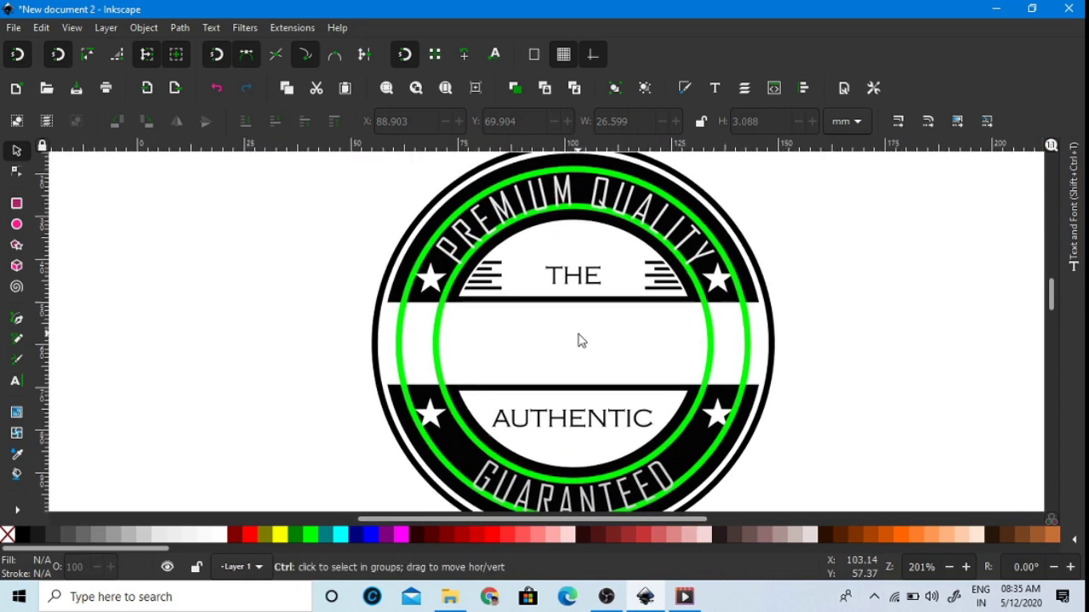
{"action": "scroll", "coordinate": [628, 326], "scroll_direction": "up", "scroll_amount": 2}
- Add a new text object reading Hyper Brand in the empty page area beside the badge
{"action": "left_click", "coordinate": [16, 381]}
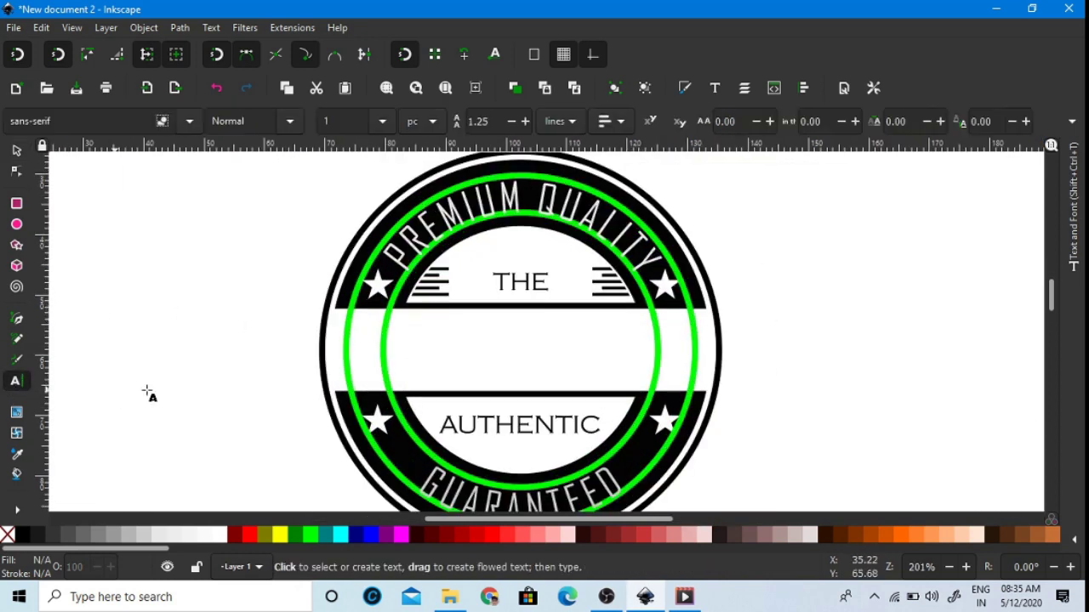
{"action": "scroll", "coordinate": [355, 287], "scroll_direction": "down", "scroll_amount": 2}
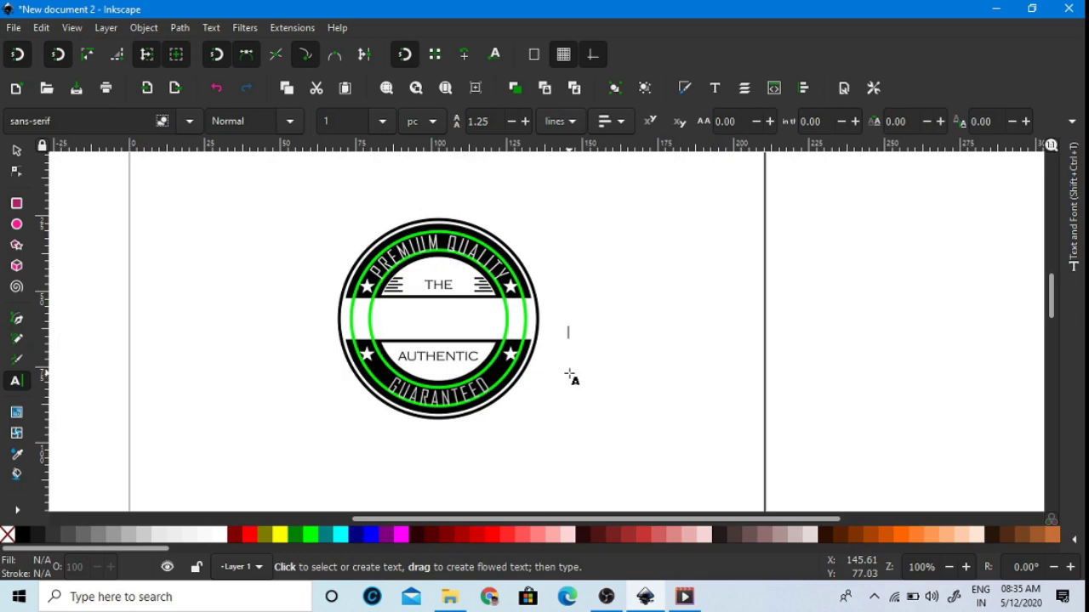
{"action": "type", "text": "Hyper"}
{"action": "scroll", "coordinate": [651, 362], "scroll_direction": "up", "scroll_amount": 2}
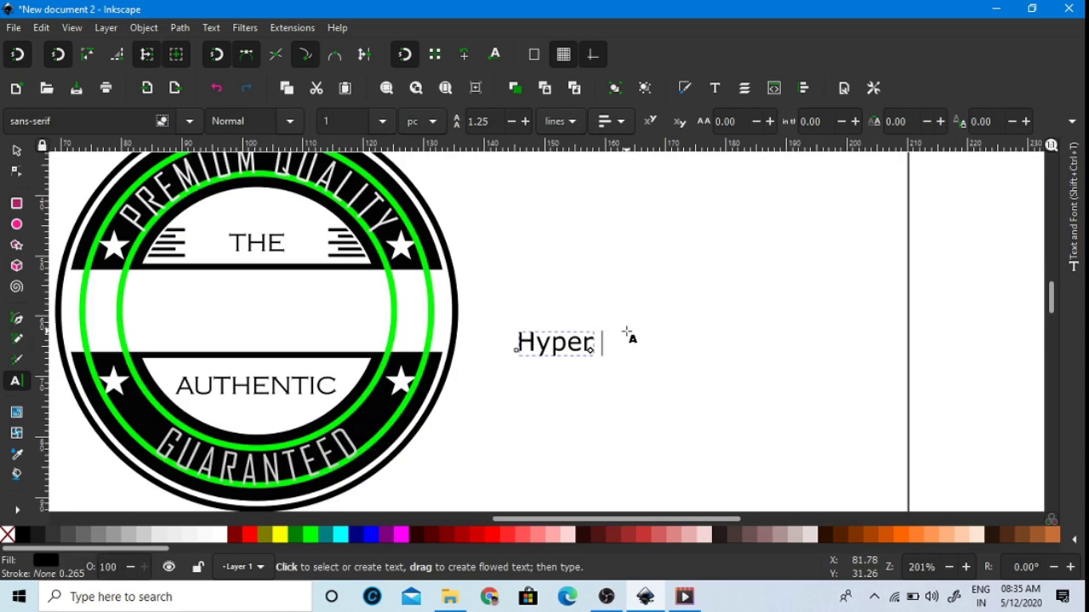
{"action": "type", "text": "per rand"}
{"action": "key", "text": "BackSpace"}
{"action": "key", "text": "BackSpace"}
{"action": "key", "text": "BackSpace"}
{"action": "type", "text": "Brand"}
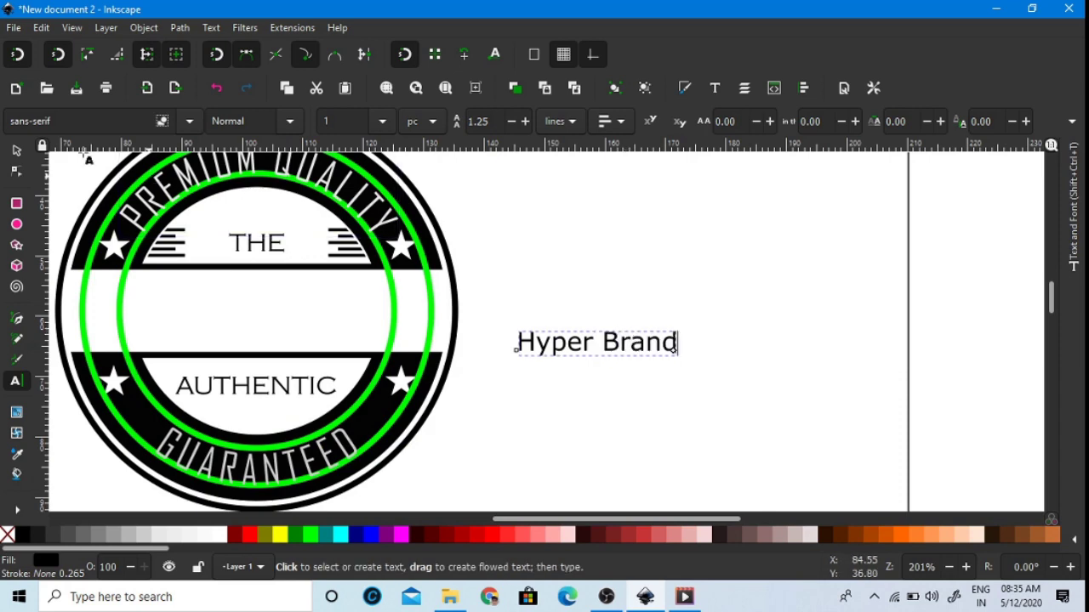
- Set the Hyper Brand text to Edwardian Script ITC at font size 4 and reposition it beside the badge
{"action": "left_click", "coordinate": [16, 150]}
{"action": "left_click", "coordinate": [1072, 228]}
{"action": "left_click", "coordinate": [1059, 290]}
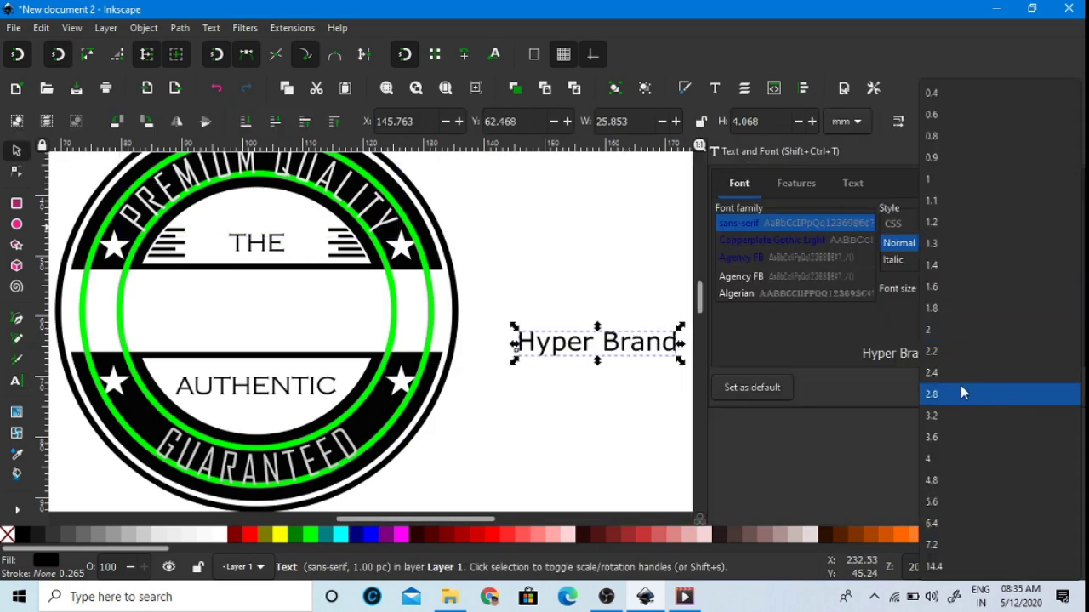
{"action": "left_click", "coordinate": [927, 439]}
{"action": "scroll", "coordinate": [786, 270], "scroll_direction": "down", "scroll_amount": 15}
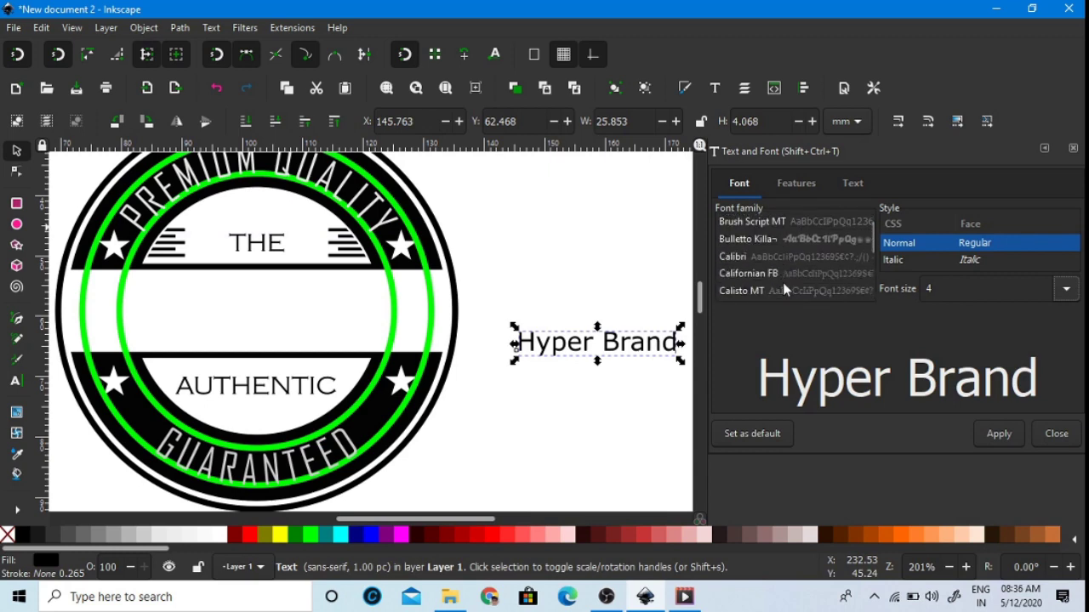
{"action": "left_click", "coordinate": [761, 235]}
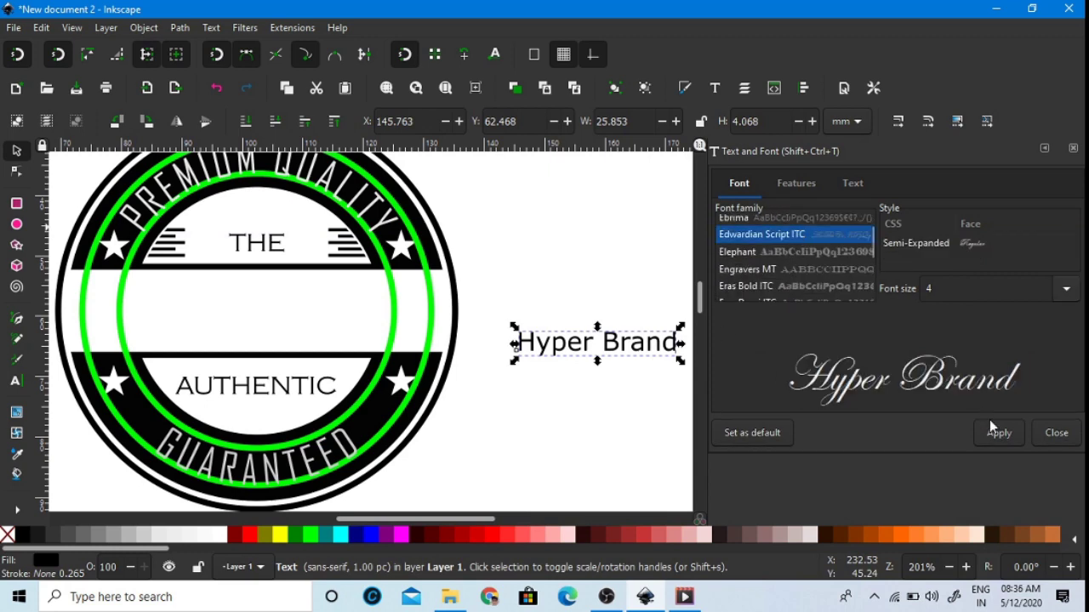
{"action": "left_click", "coordinate": [999, 433]}
{"action": "left_click", "coordinate": [1044, 148]}
{"action": "left_click_drag", "start_coordinate": [808, 339], "coordinate": [791, 316]}
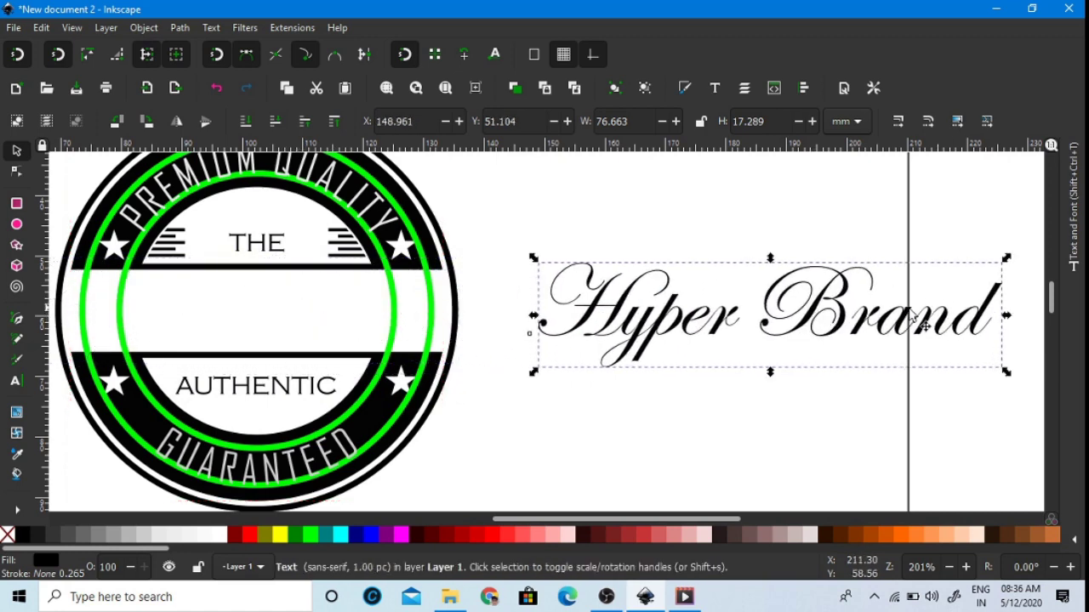
- Reduce the Hyper Brand text's font size to 3.6 and close the font settings
{"action": "left_click", "coordinate": [1073, 209]}
{"action": "left_click", "coordinate": [1066, 288]}
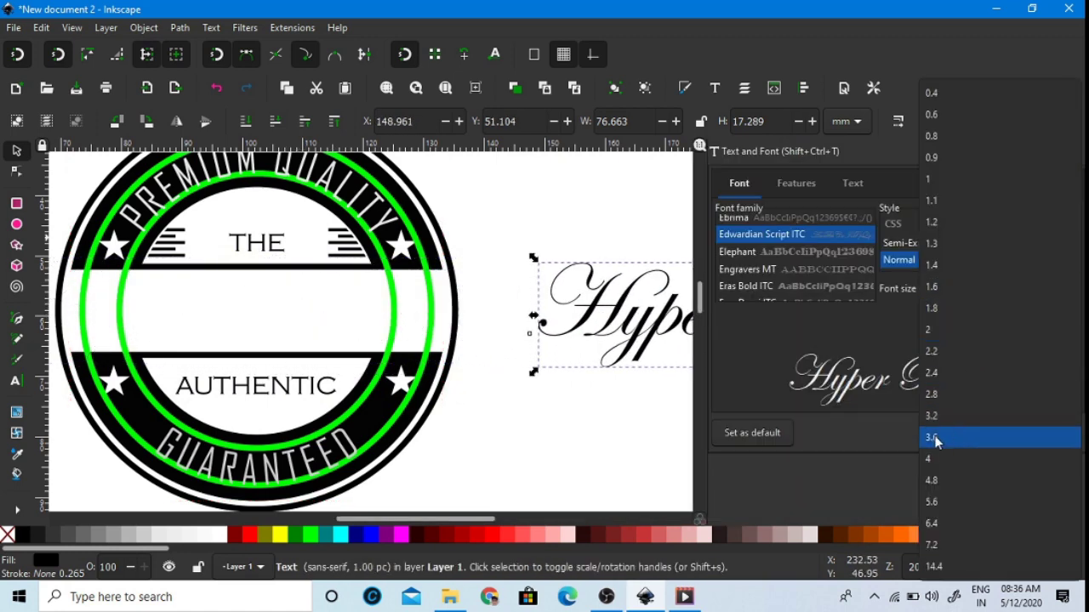
{"action": "left_click", "coordinate": [990, 425]}
{"action": "left_click", "coordinate": [999, 430]}
{"action": "left_click", "coordinate": [1054, 427]}
- Centre Hyper Brand in the badge's middle white band and scale it down proportionally about its centre to about 55 mm wide
{"action": "left_click_drag", "start_coordinate": [836, 339], "coordinate": [277, 316]}
{"action": "left_click_drag", "start_coordinate": [586, 316], "coordinate": [853, 322]}
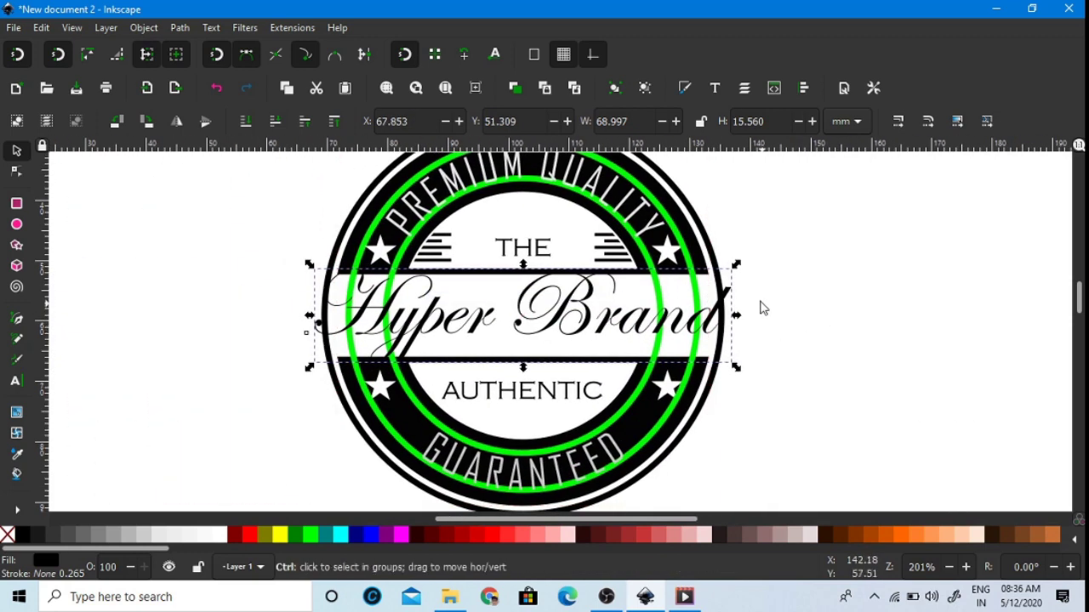
{"action": "left_click_drag", "start_coordinate": [738, 268], "coordinate": [693, 279]}
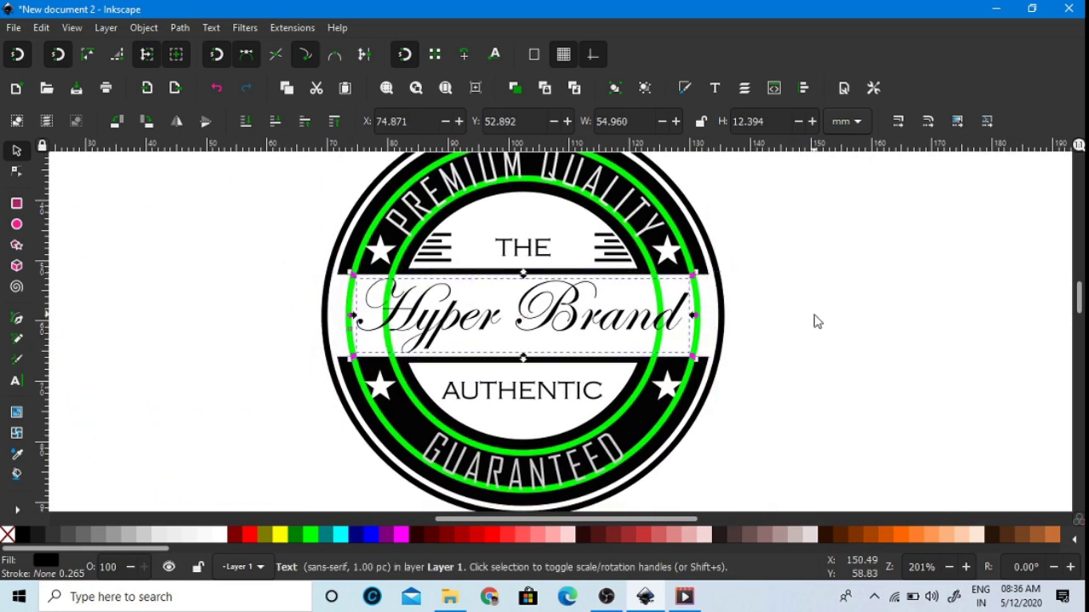
{"action": "left_click", "coordinate": [812, 320]}
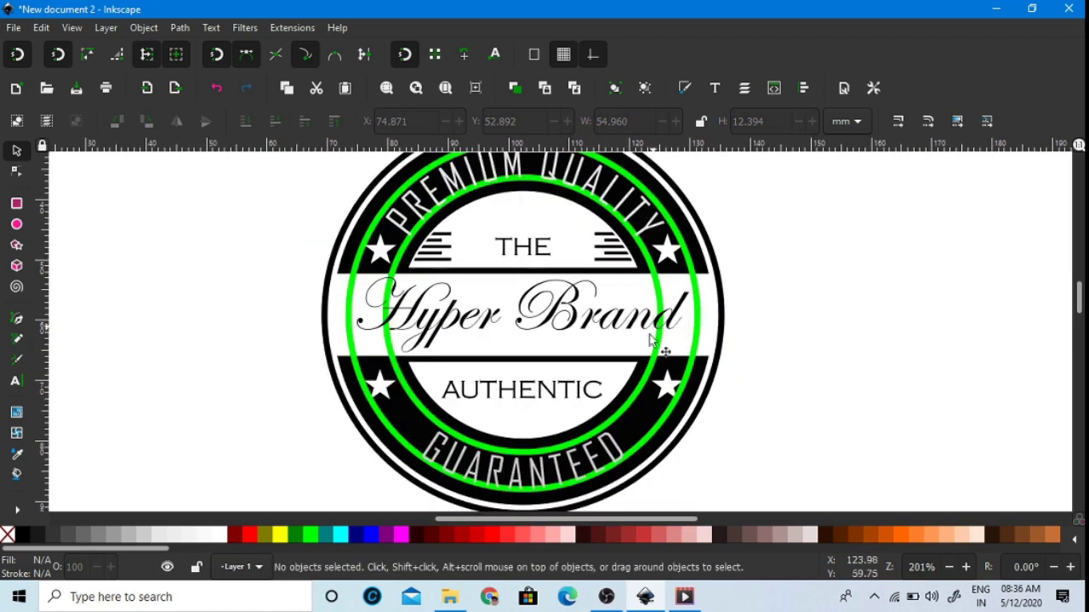
- Apply Break Apart to the inner green circle together with the PREMIUM QUALITY text, and delete only the circle
{"action": "left_click", "coordinate": [656, 351]}
{"action": "left_click", "coordinate": [659, 353], "text": "alt"}
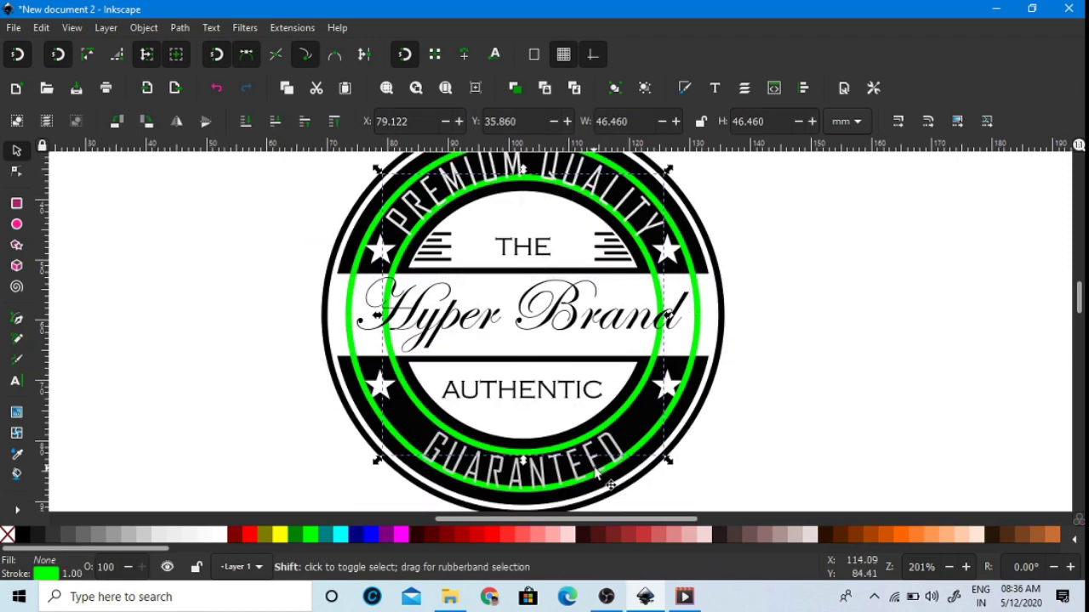
{"action": "left_click", "coordinate": [607, 199], "text": "shift"}
{"action": "left_click", "coordinate": [192, 27]}
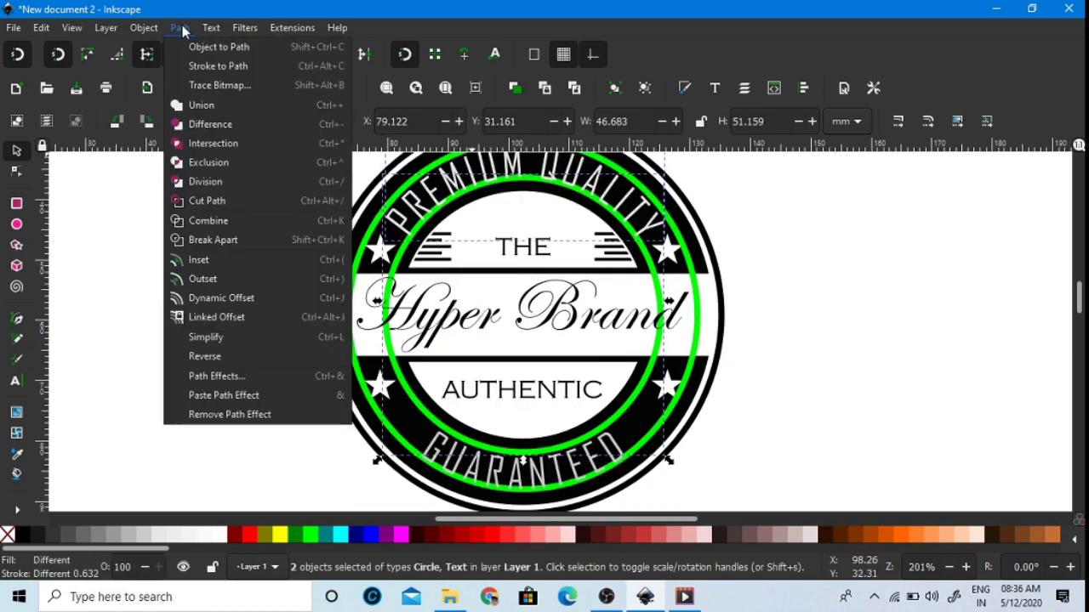
{"action": "left_click", "coordinate": [214, 241]}
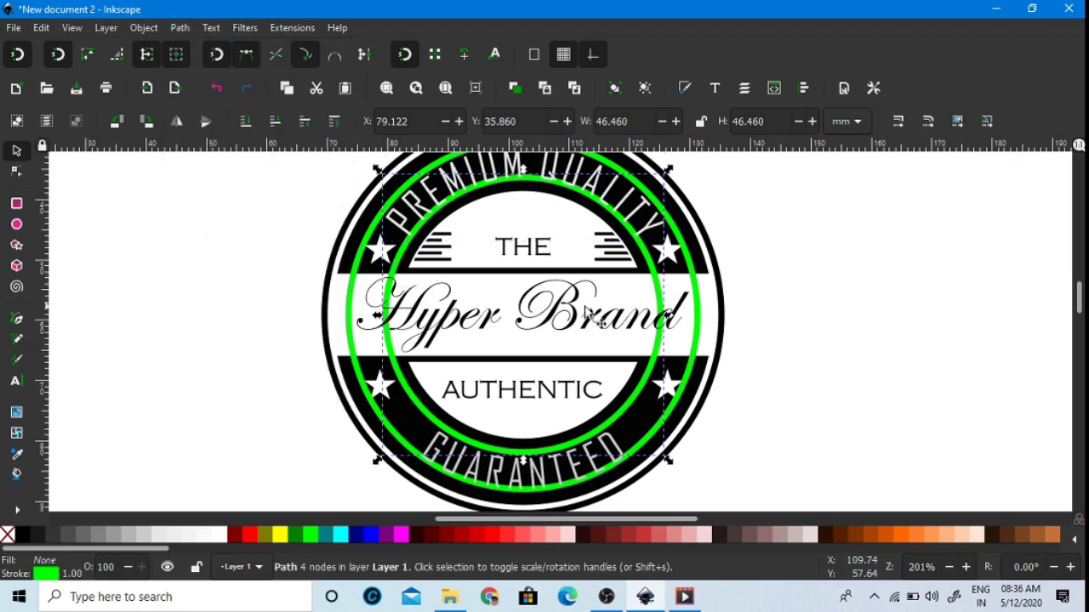
{"action": "right_click", "coordinate": [651, 296]}
{"action": "left_click", "coordinate": [680, 223]}
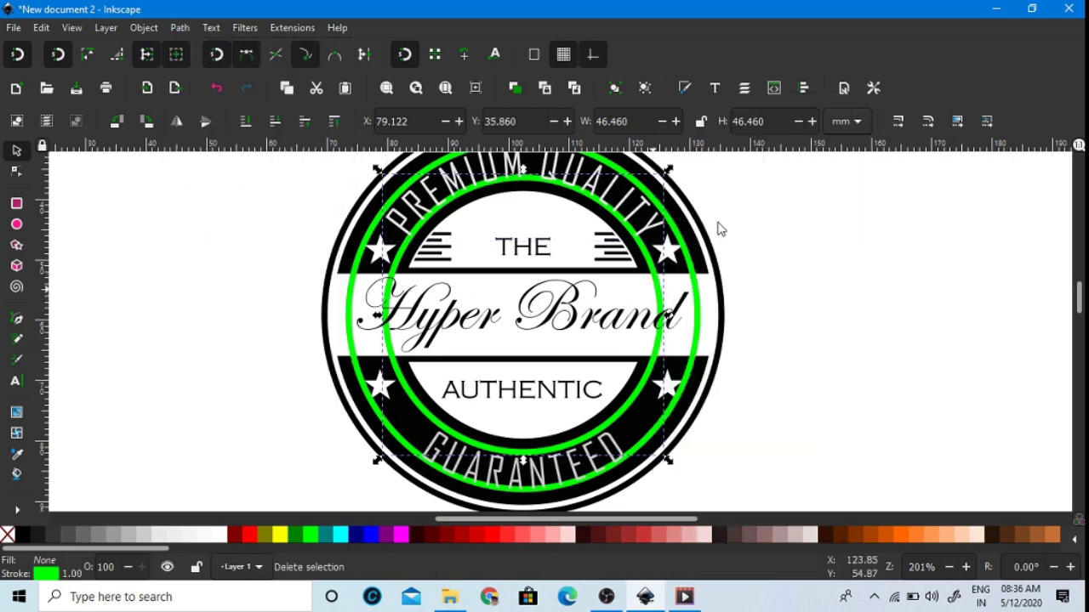
- Apply Break Apart to the outer green circle together with the GUARANTEED text, and delete only the circle
{"action": "left_click", "coordinate": [691, 380]}
{"action": "left_click", "coordinate": [618, 466], "text": "shift"}
{"action": "left_click", "coordinate": [182, 27]}
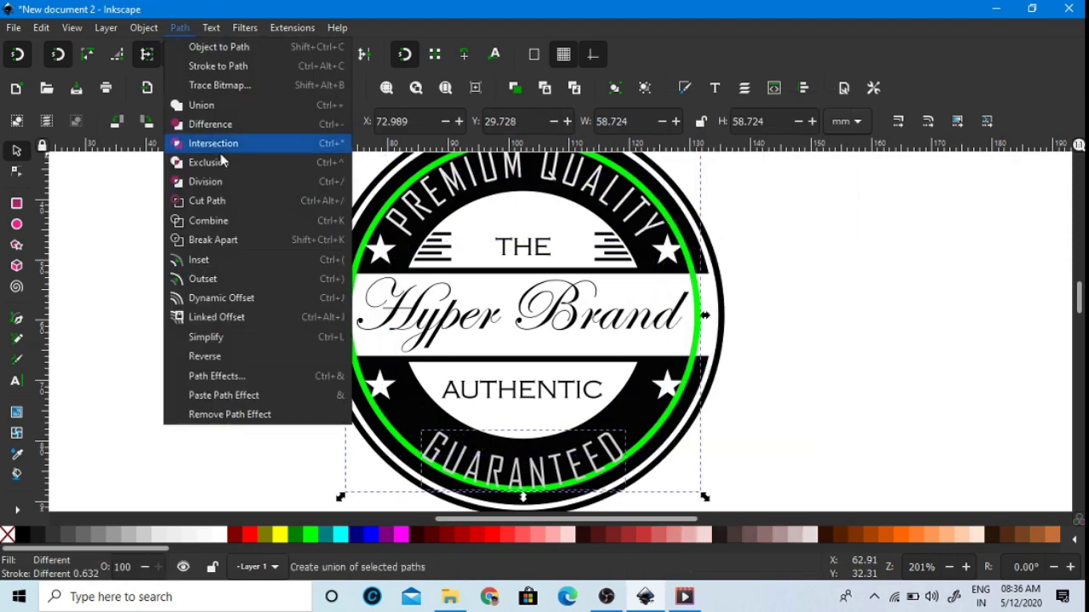
{"action": "left_click", "coordinate": [213, 240]}
{"action": "right_click", "coordinate": [692, 366]}
{"action": "left_click", "coordinate": [714, 255]}
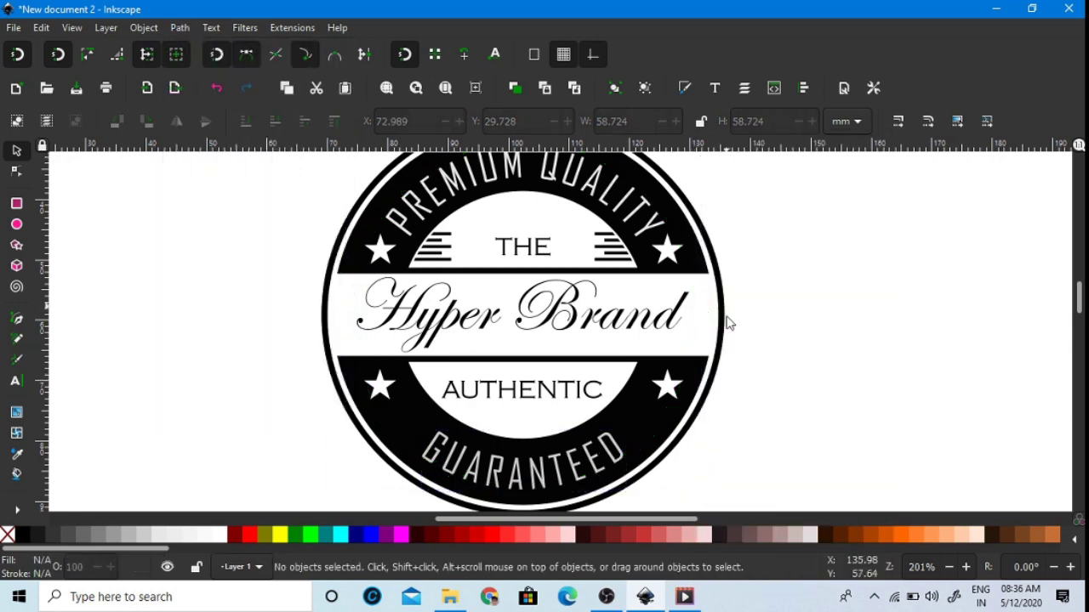
{"action": "scroll", "coordinate": [730, 323], "scroll_direction": "down", "scroll_amount": 2}
{"action": "scroll", "coordinate": [736, 332], "scroll_direction": "up", "scroll_amount": 2}
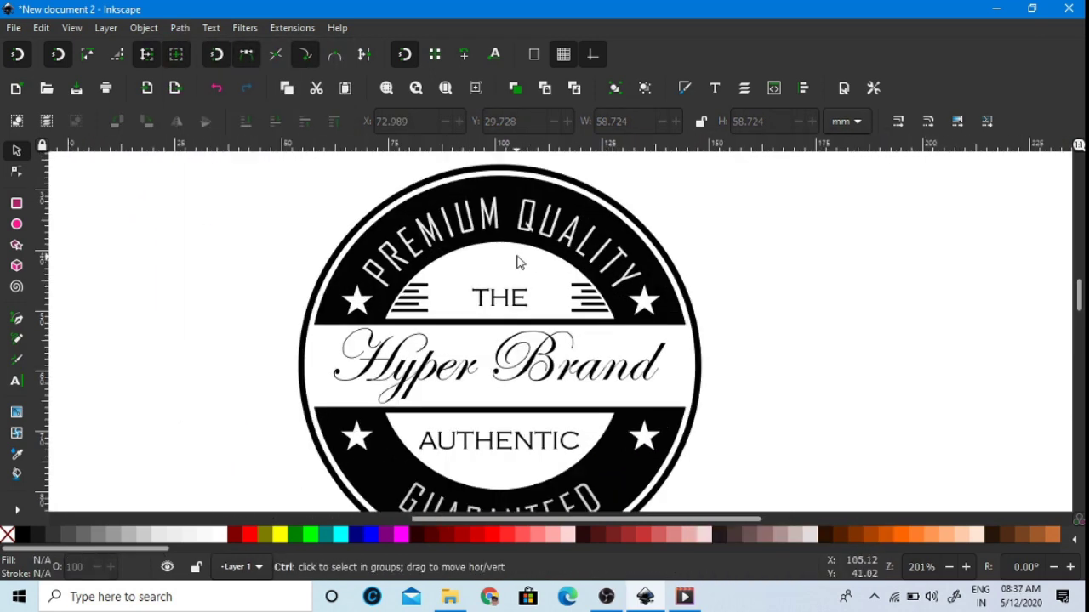
{"action": "scroll", "coordinate": [485, 307], "scroll_direction": "down", "scroll_amount": 2}
{"action": "scroll", "coordinate": [486, 307], "scroll_direction": "up", "scroll_amount": 2}
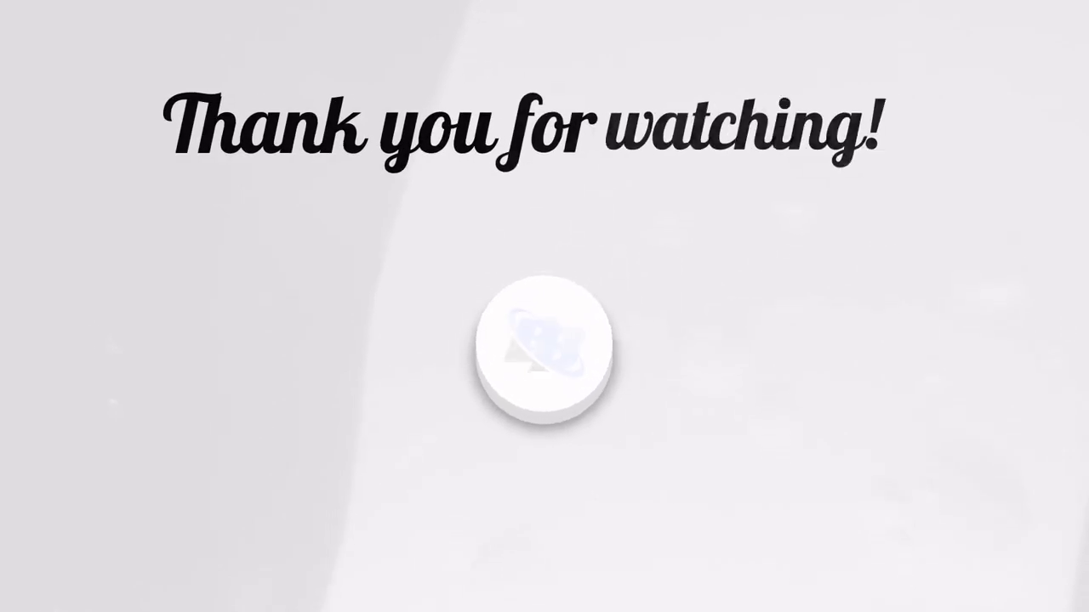